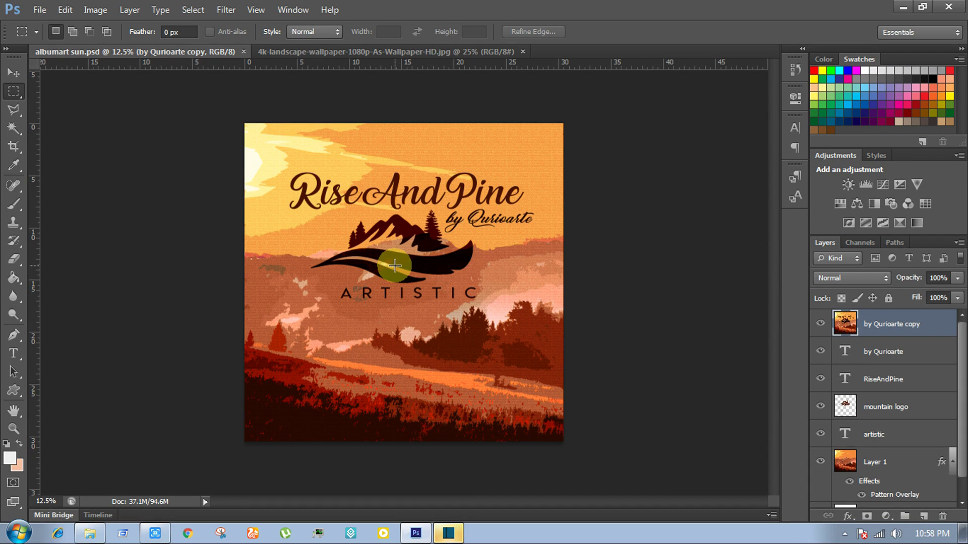
Step: Bring the 4k-landscape-wallpaper document to the front
click(366, 51)
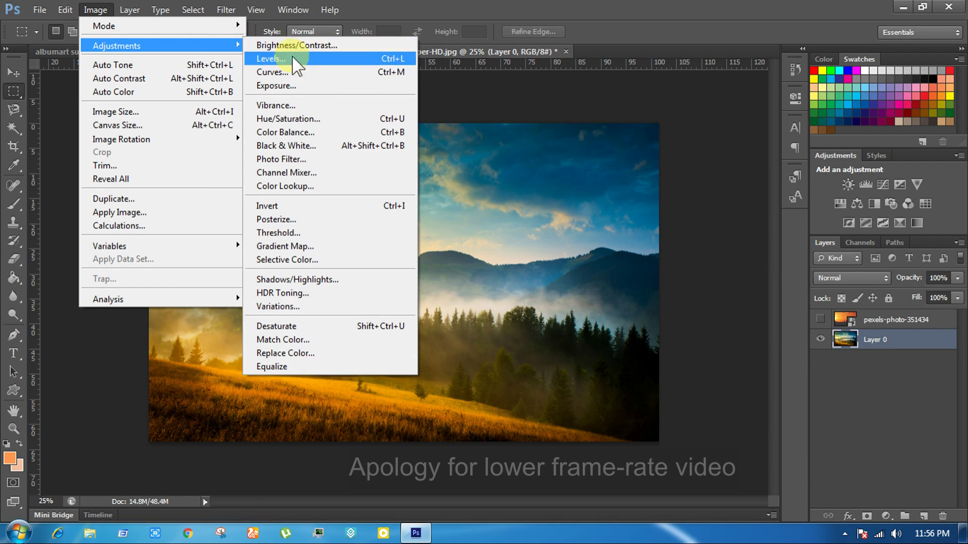
Step: Apply Hue/Saturation to the landscape: Hue -51, Saturation +49, Lightness -10
click(301, 121)
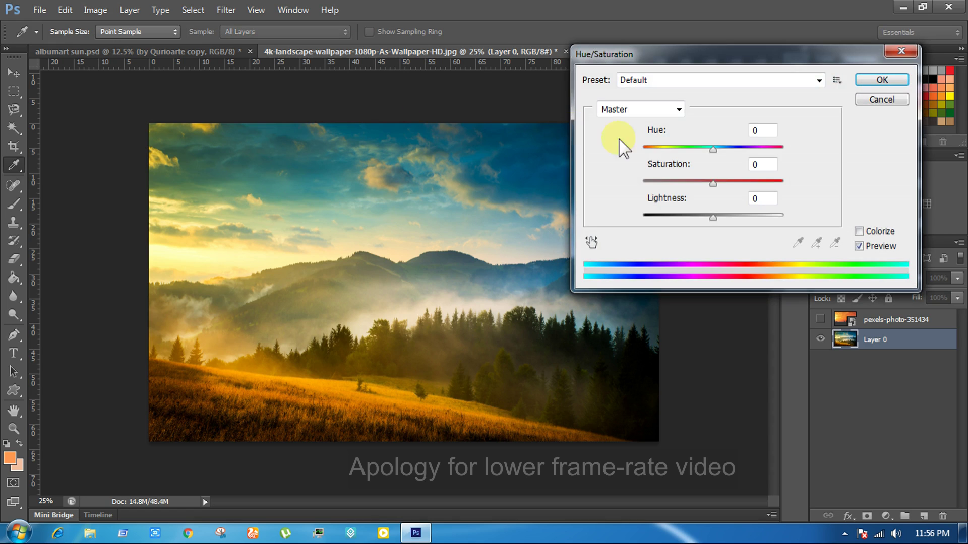
drag(714, 180, 742, 183)
mouse_move(713, 149)
mouse_down()
mouse_move(671, 150)
mouse_move(682, 164)
mouse_up()
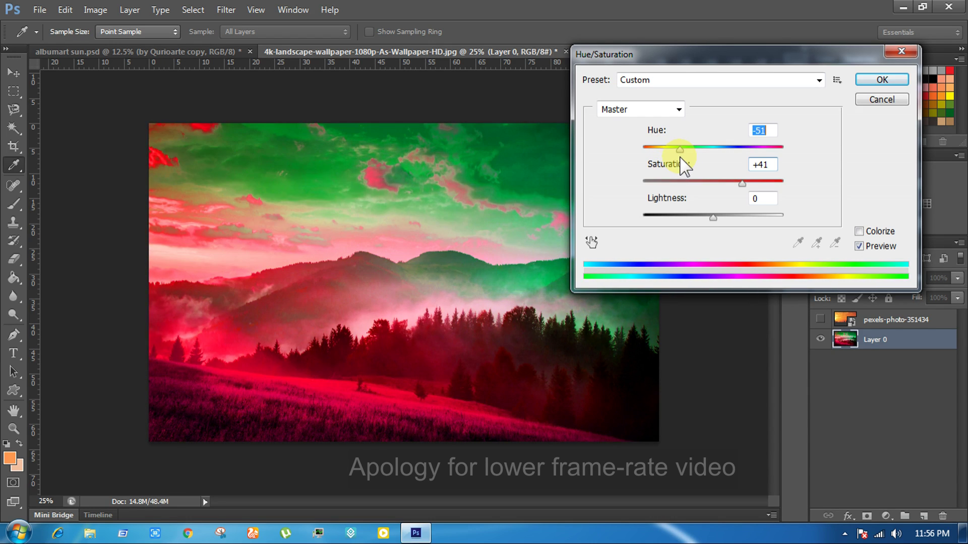
drag(743, 184, 752, 185)
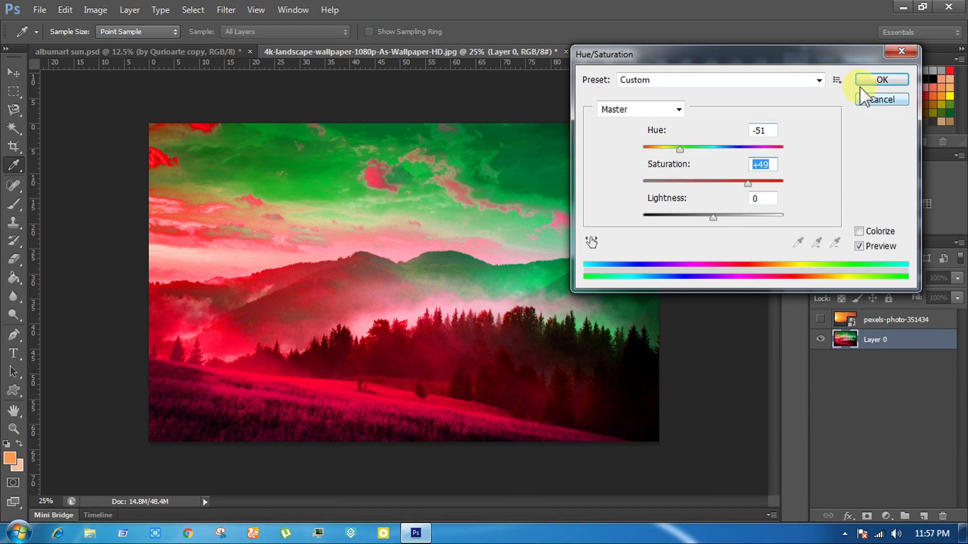
mouse_move(713, 219)
mouse_down()
mouse_move(722, 225)
mouse_move(707, 218)
mouse_up()
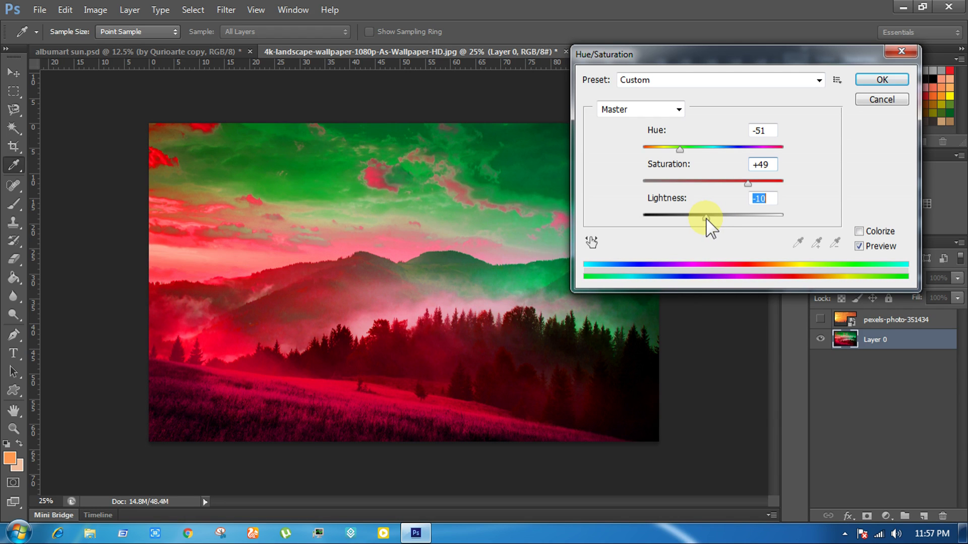
click(881, 81)
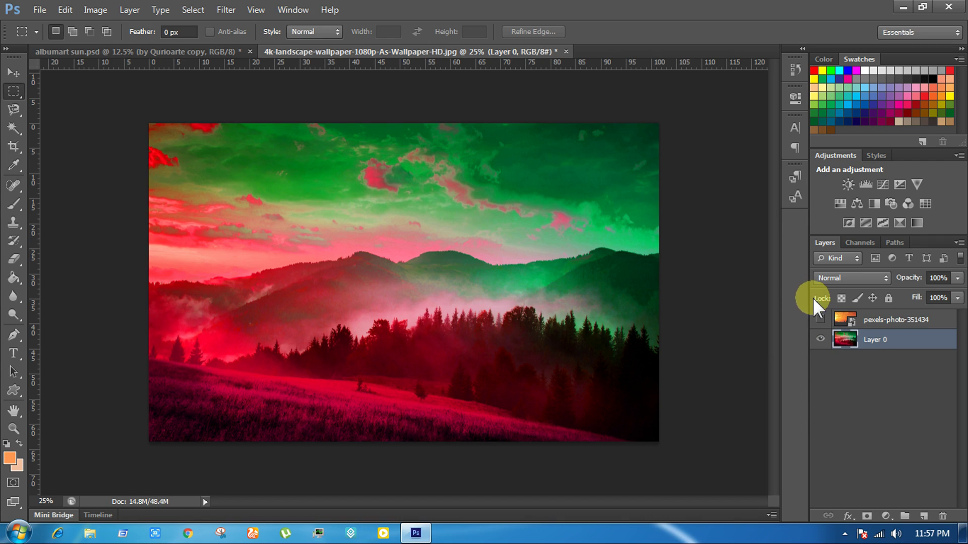
Step: Apply the Filter Gallery Cutout filter with Levels 7, Edge Simplicity 4, Edge Fidelity 3
click(226, 10)
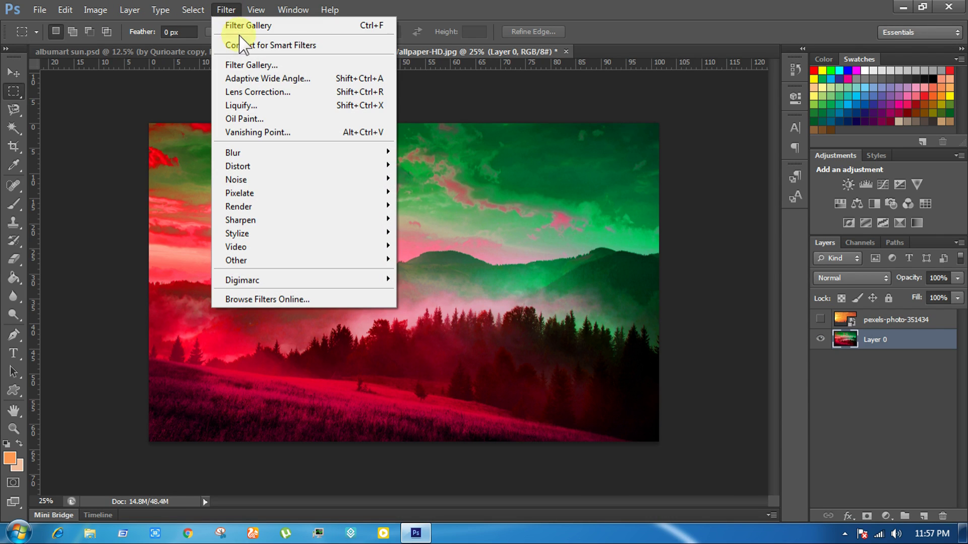
click(252, 65)
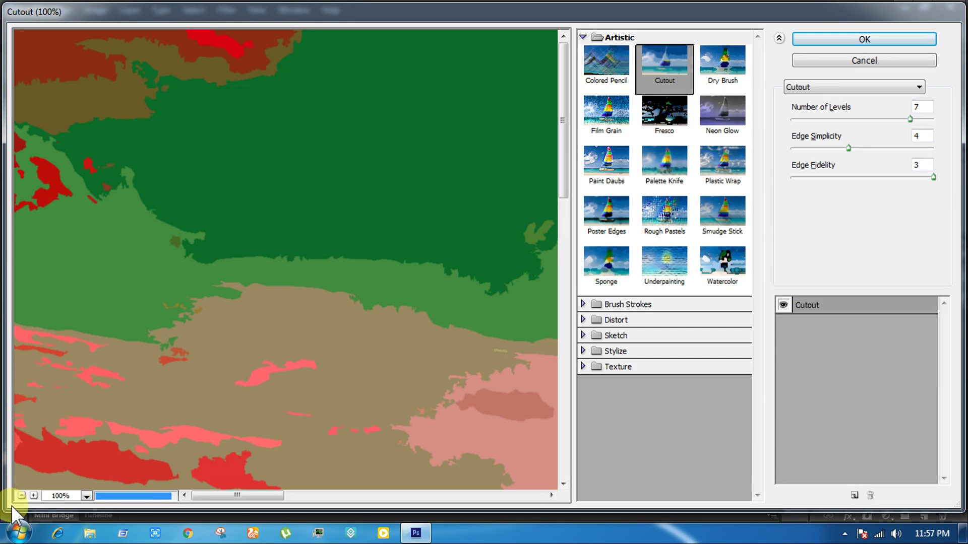
click(21, 495)
click(20, 495)
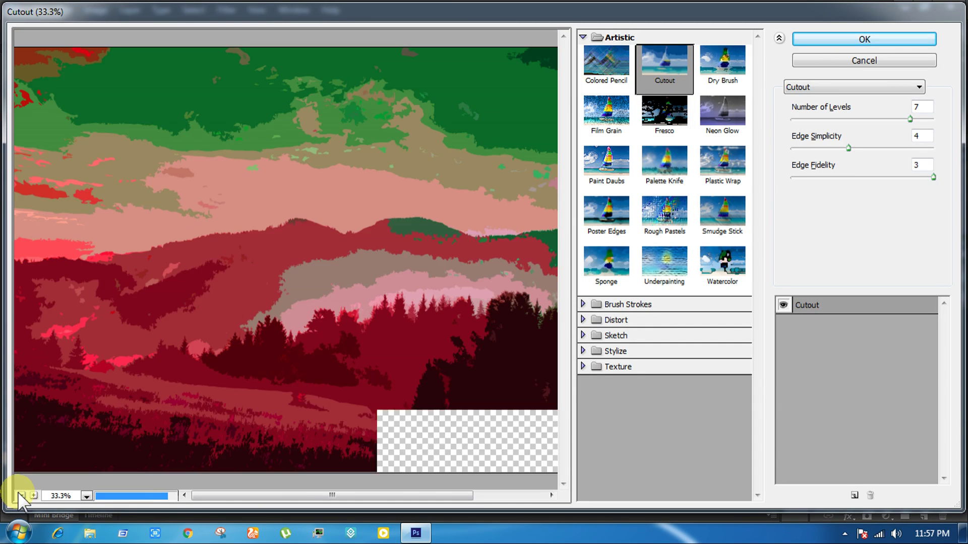
click(926, 134)
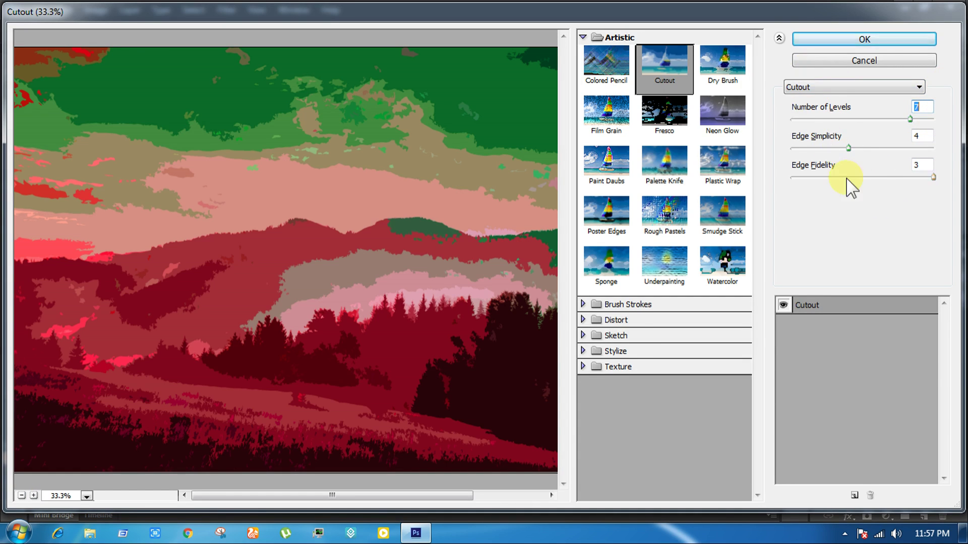
drag(881, 182, 913, 197)
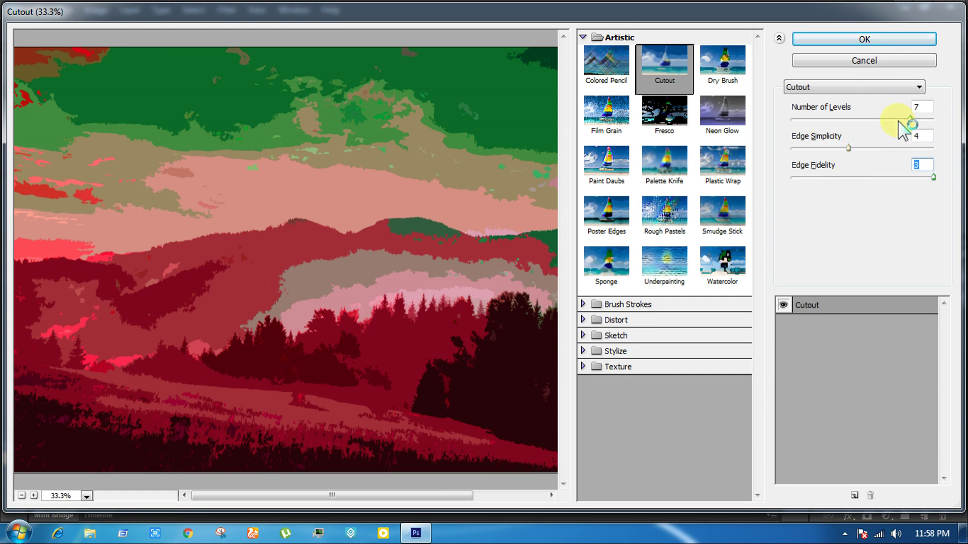
click(874, 39)
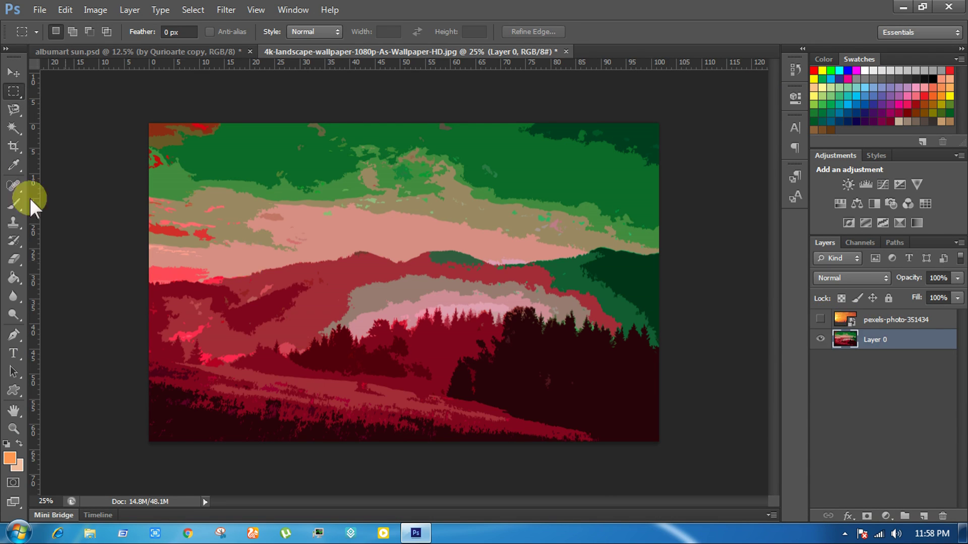
click(12, 110)
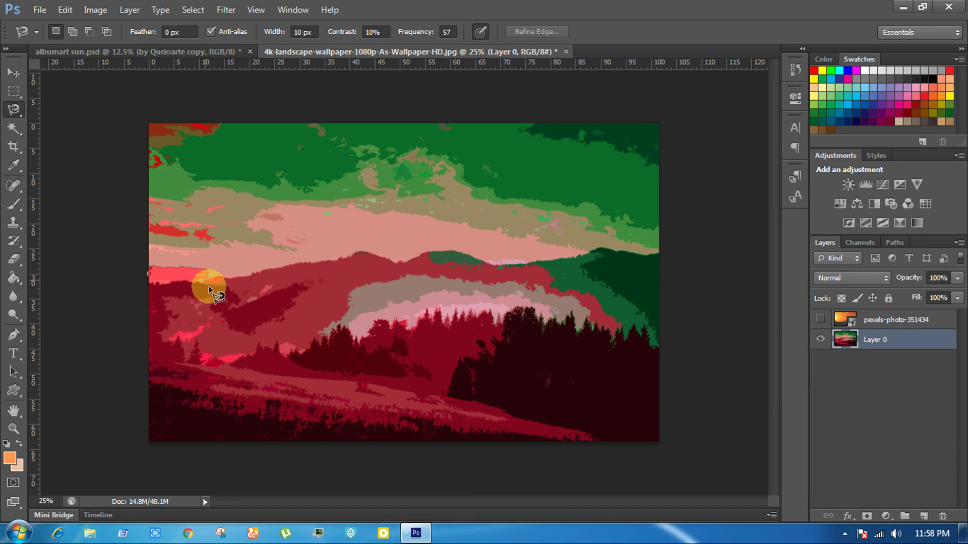
Step: Try the magnetic lasso, lasso and magic wand on the hills before settling on Quick Selection
click(286, 283)
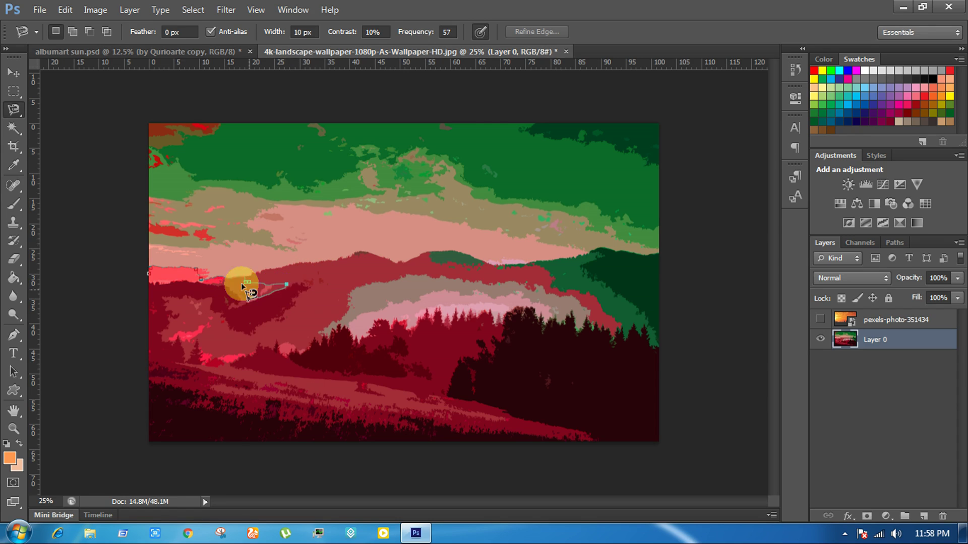
double_click(275, 281)
right_click(12, 108)
click(63, 108)
right_click(12, 109)
click(50, 119)
key(w)
click(205, 277)
click(165, 277)
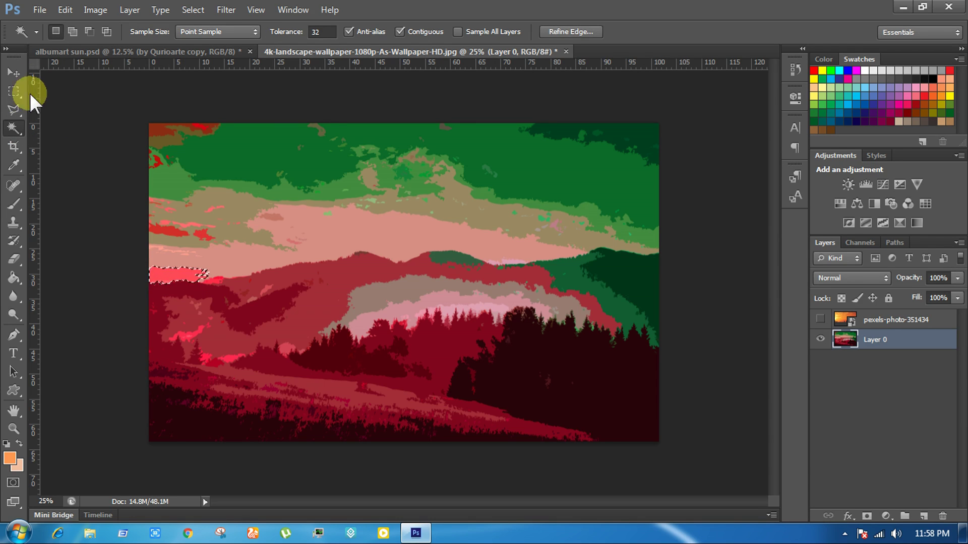
right_click(16, 115)
click(58, 127)
Step: Quick-select the hills and ground, invert the selection and delete the sky
mouse_move(183, 264)
mouse_down()
mouse_move(308, 346)
mouse_move(578, 372)
mouse_move(583, 303)
mouse_up()
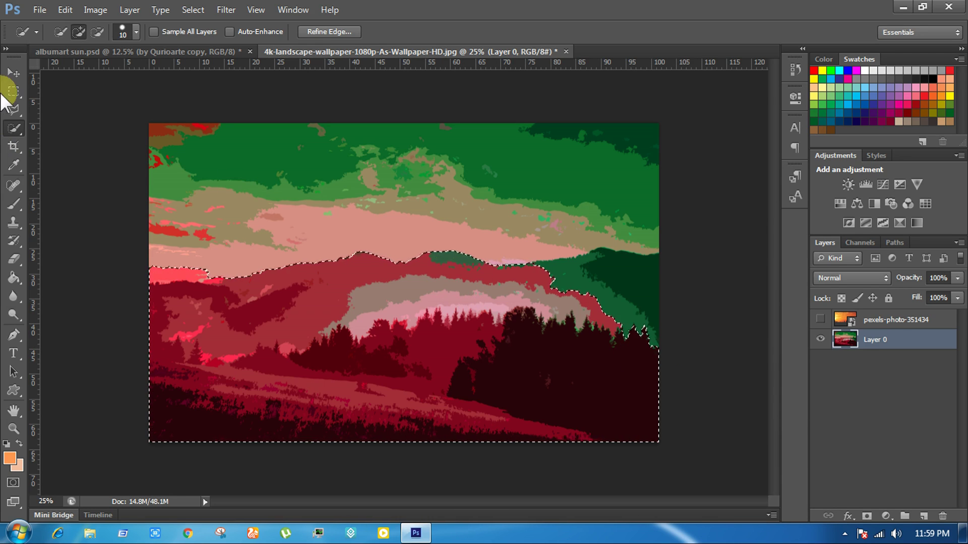
mouse_move(509, 267)
mouse_down()
mouse_move(443, 252)
mouse_move(588, 281)
mouse_up()
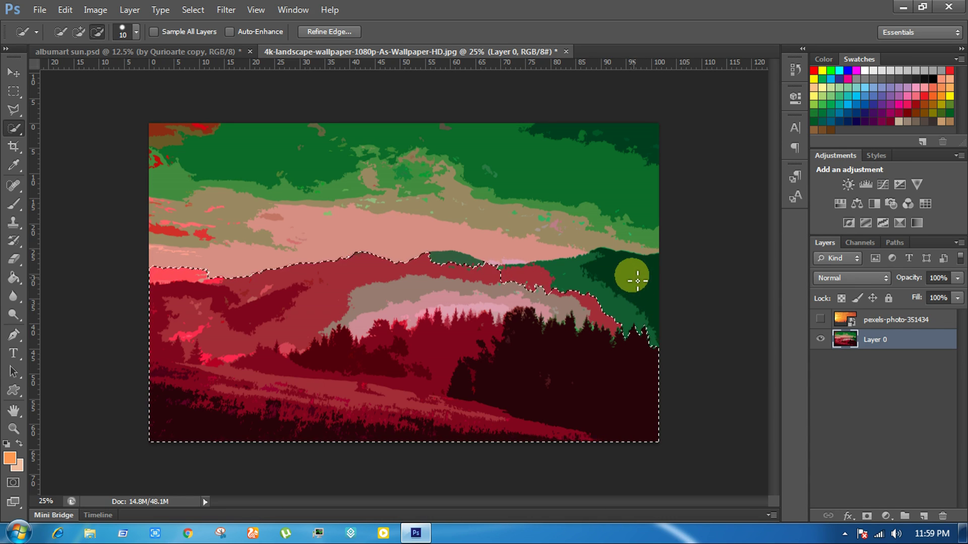
click(192, 9)
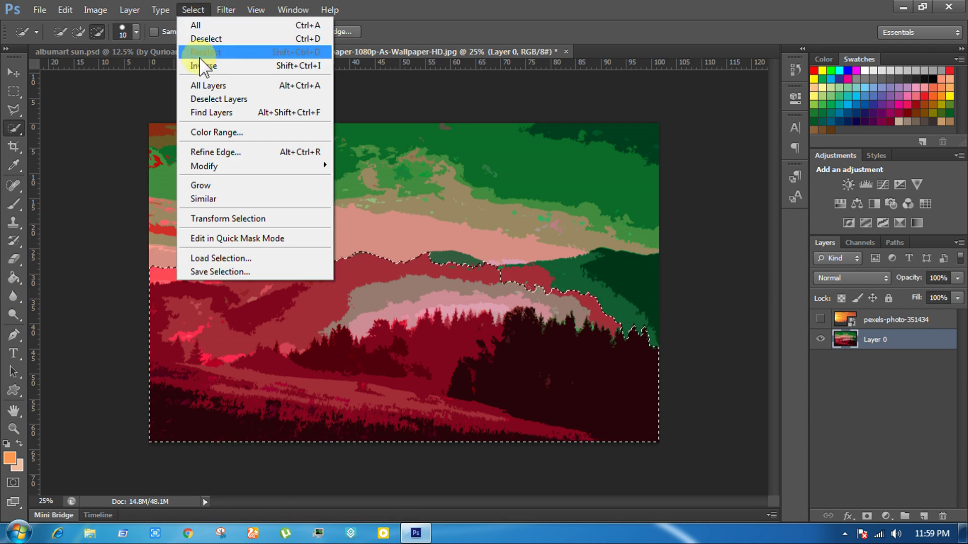
click(204, 65)
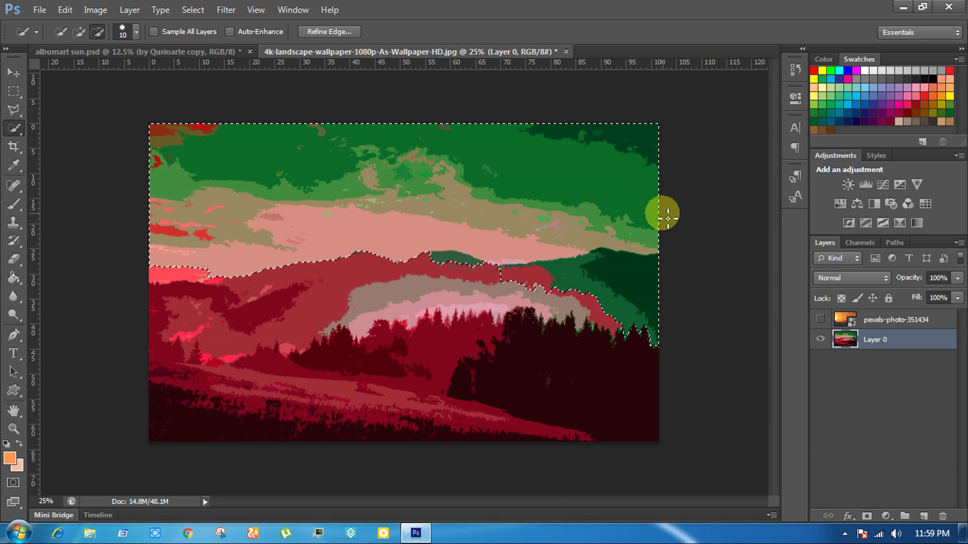
key(Delete)
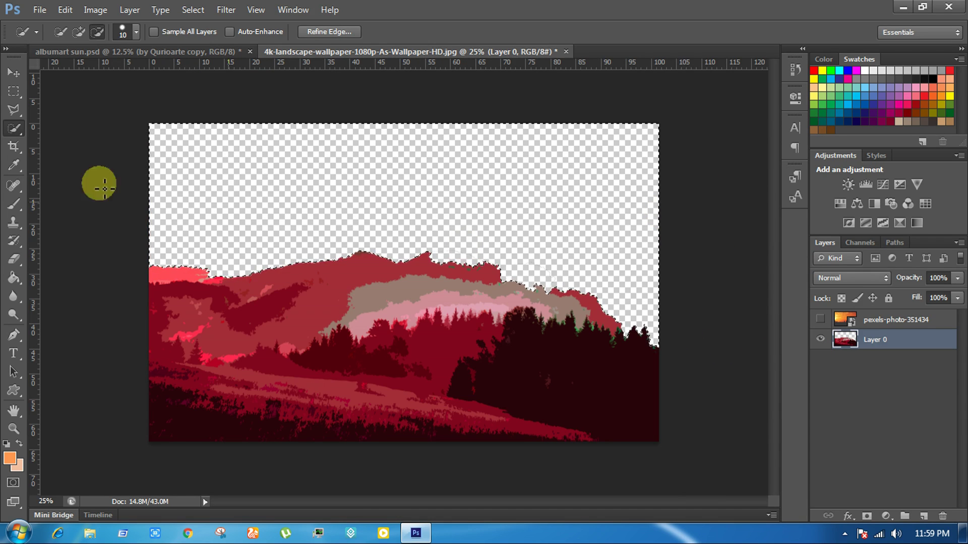
click(11, 91)
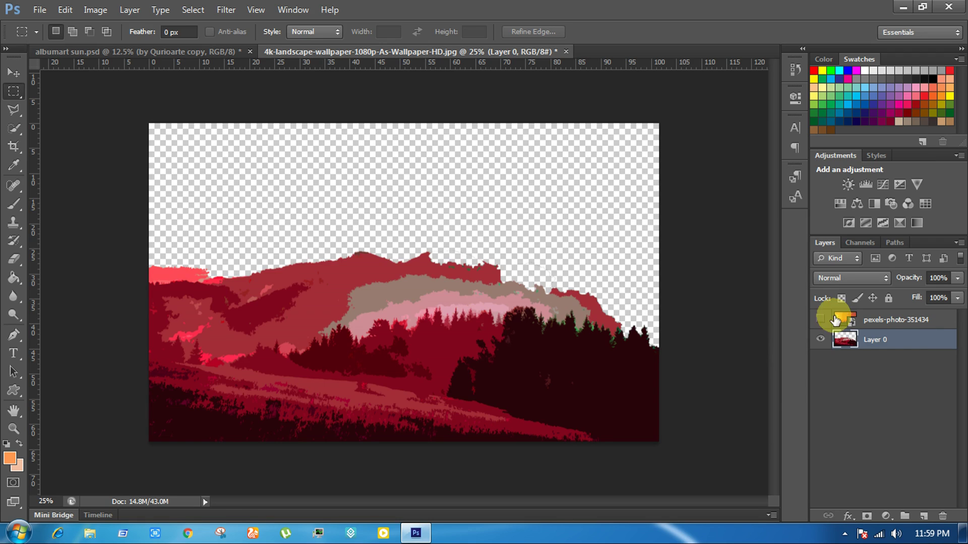
Step: Show the sunset photo layer, place it below Layer 0 and move it higher
click(820, 319)
drag(916, 319, 916, 355)
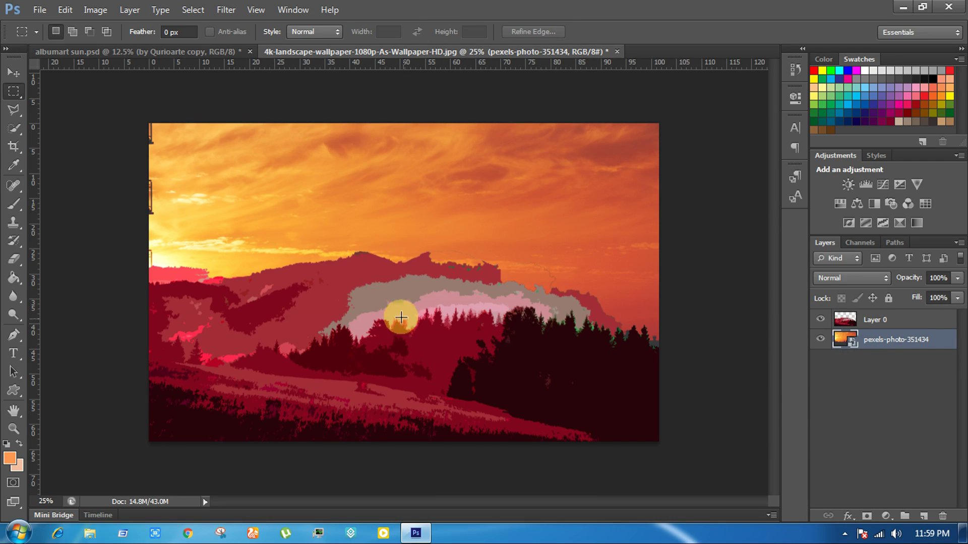
drag(351, 195, 354, 178)
click(255, 183)
click(14, 72)
drag(304, 252, 304, 210)
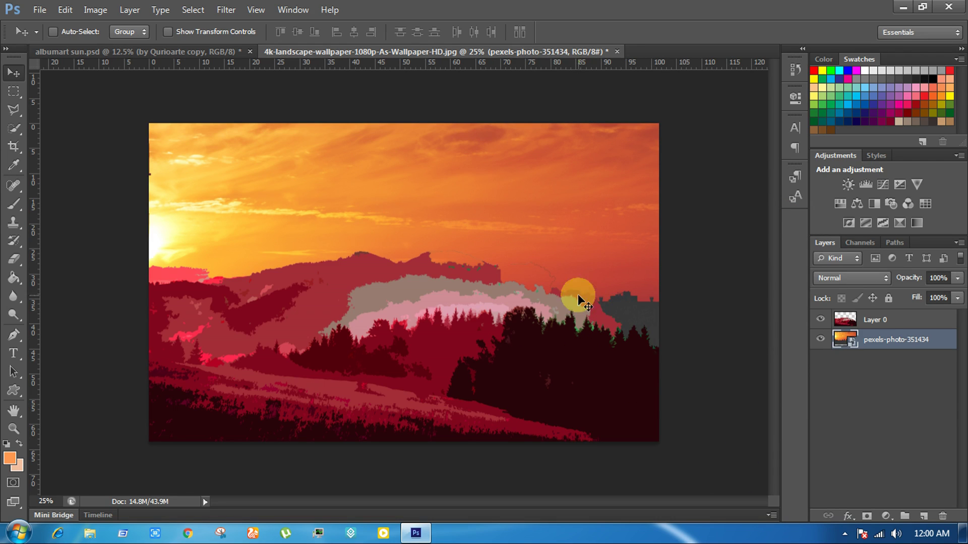
Step: Give the sunset photo a Cutout filter with Levels 7, Edge Simplicity 3, Edge Fidelity 2
click(221, 7)
click(260, 63)
click(22, 495)
click(22, 495)
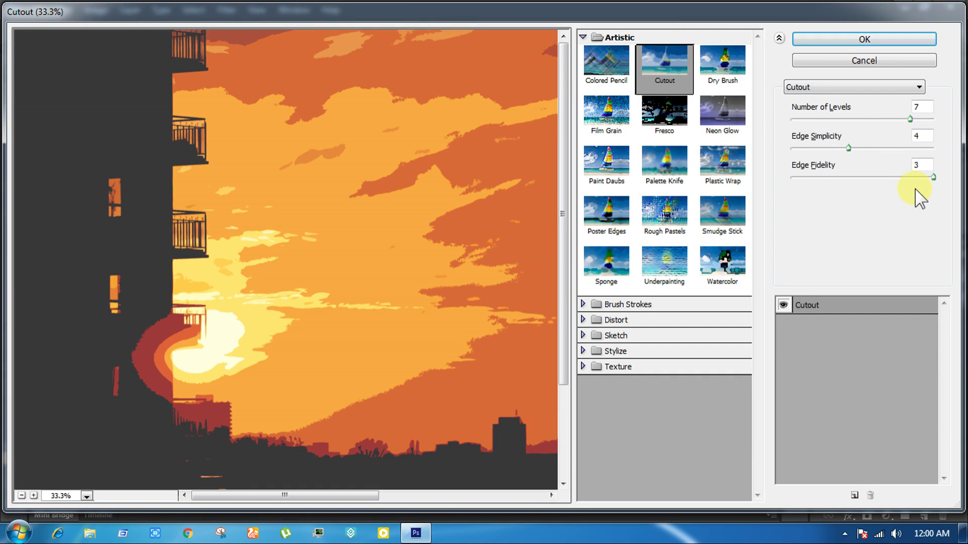
drag(933, 177, 893, 176)
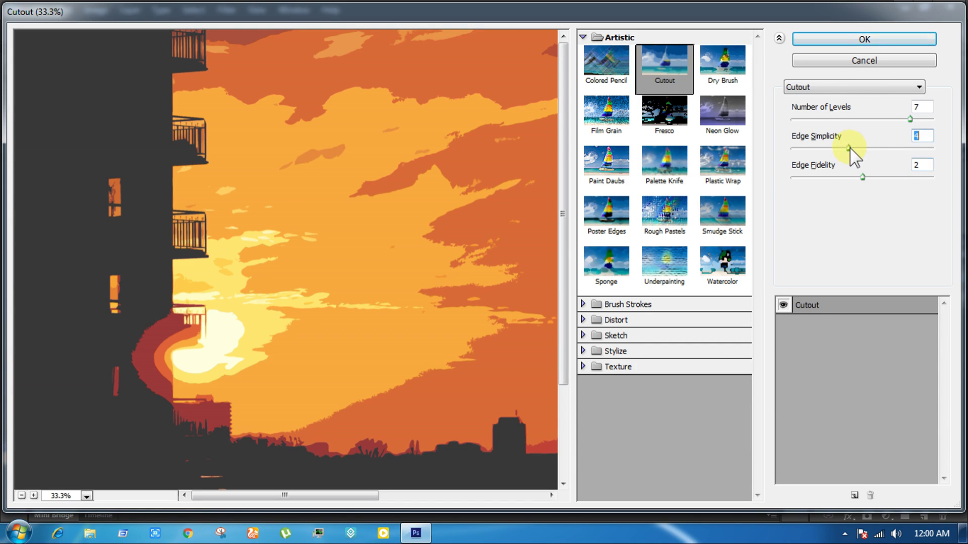
drag(849, 148, 835, 148)
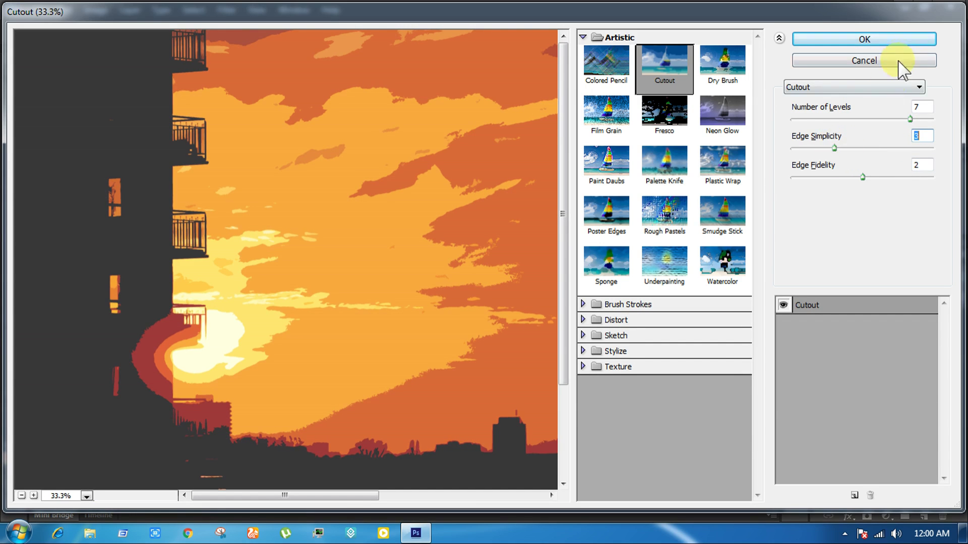
click(864, 38)
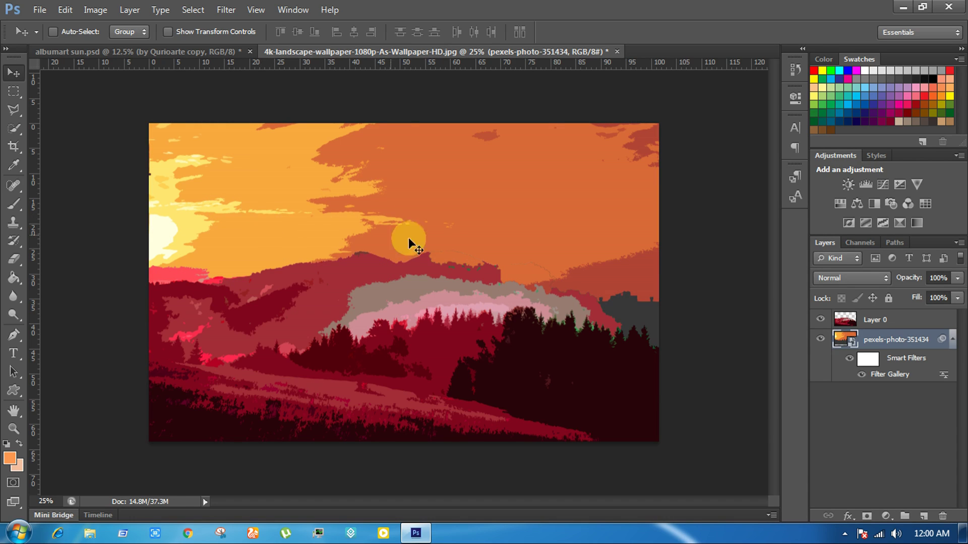
Step: Rasterize the sunset photo layer
click(880, 319)
right_click(882, 339)
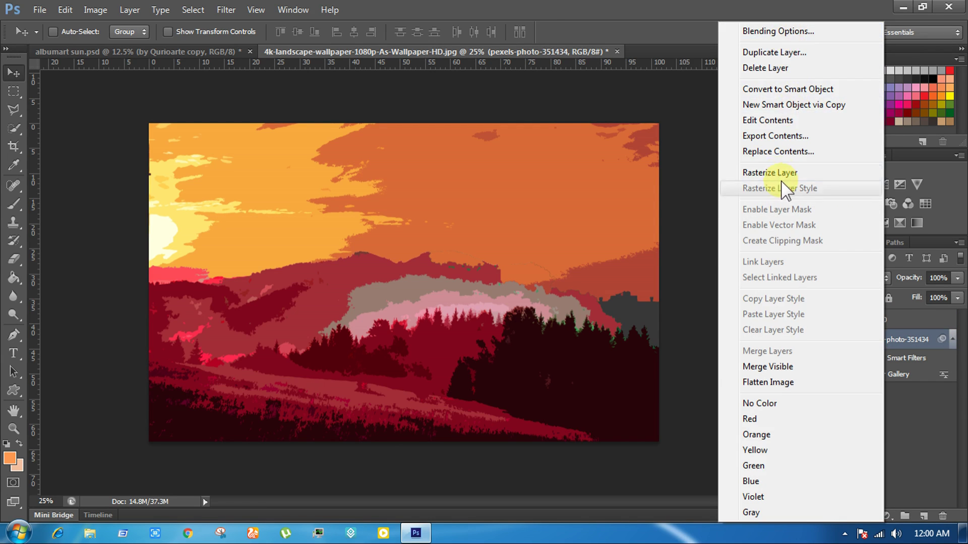
click(780, 173)
click(562, 281)
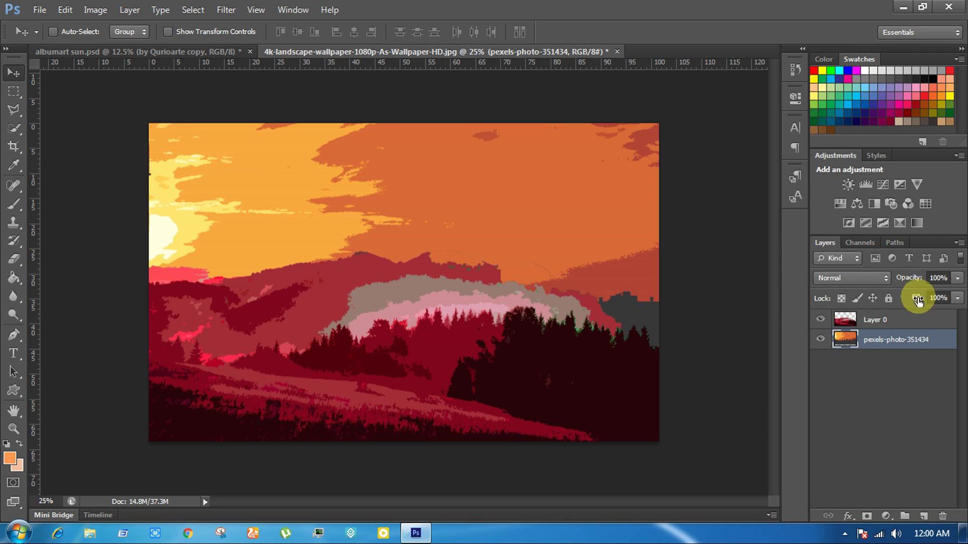
Step: Set the hills layer's Hue/Saturation to Hue +24, Saturation +18
click(877, 319)
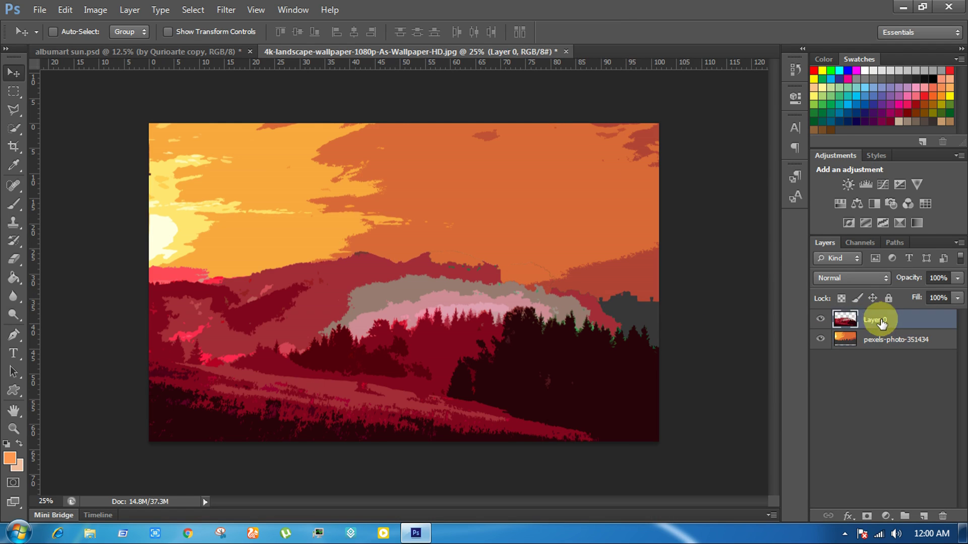
click(95, 10)
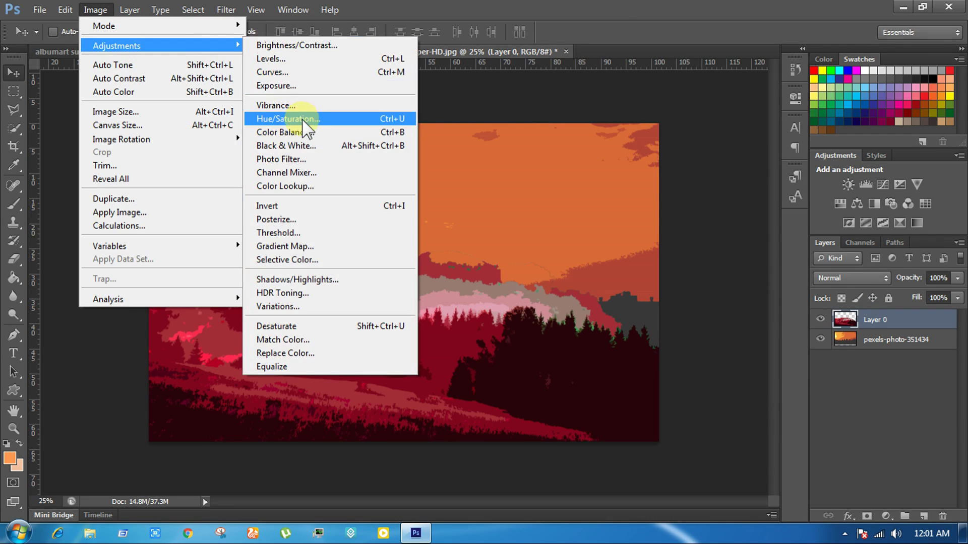
click(302, 119)
drag(713, 148, 728, 149)
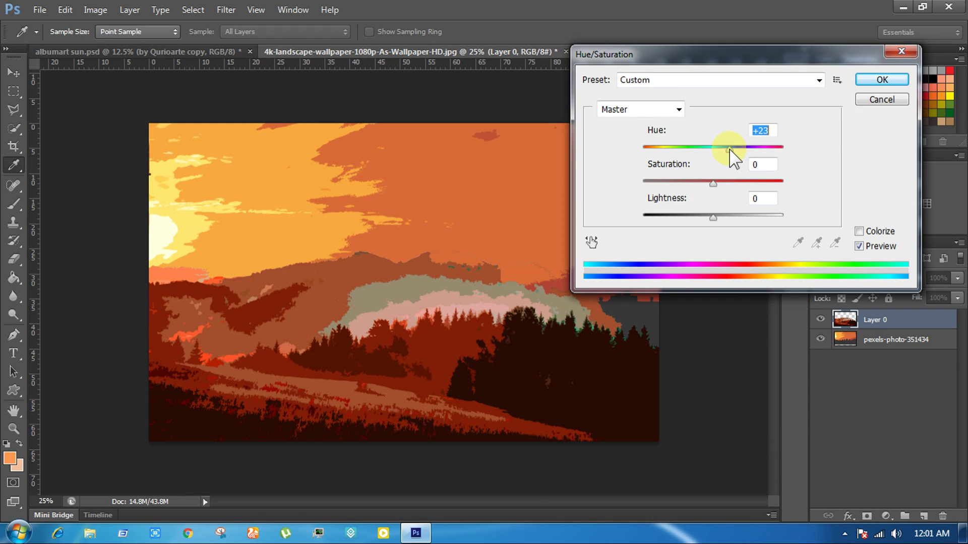
drag(732, 150, 725, 148)
drag(712, 183, 701, 184)
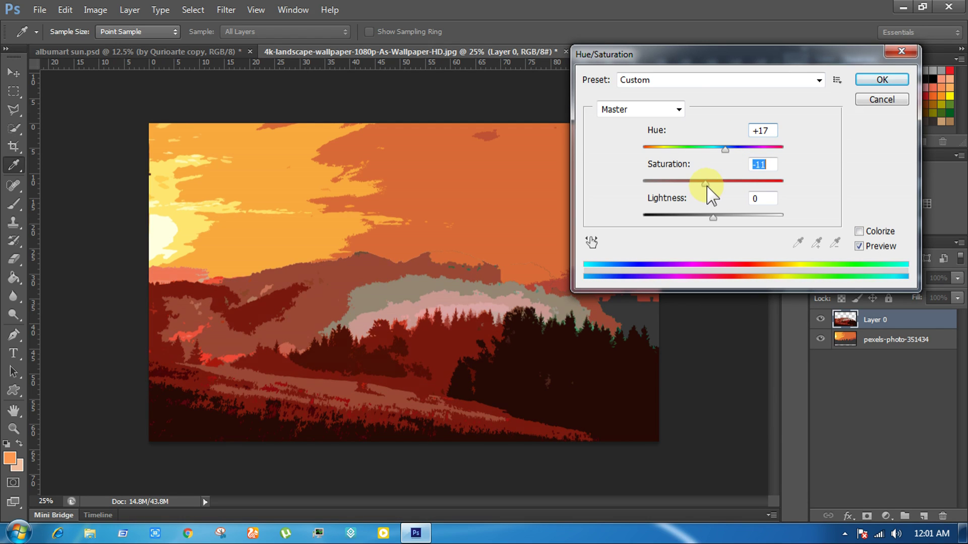
click(725, 150)
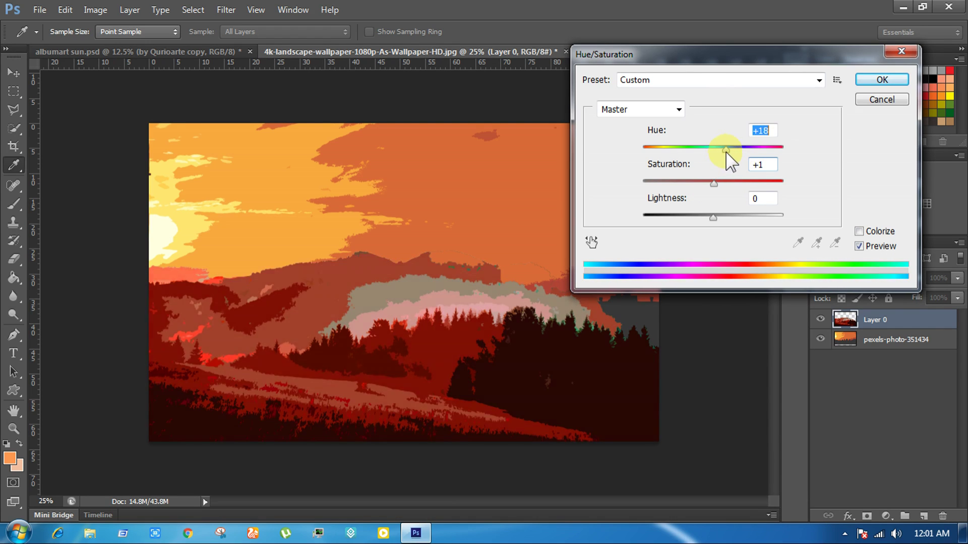
drag(726, 151, 730, 150)
drag(713, 184, 719, 185)
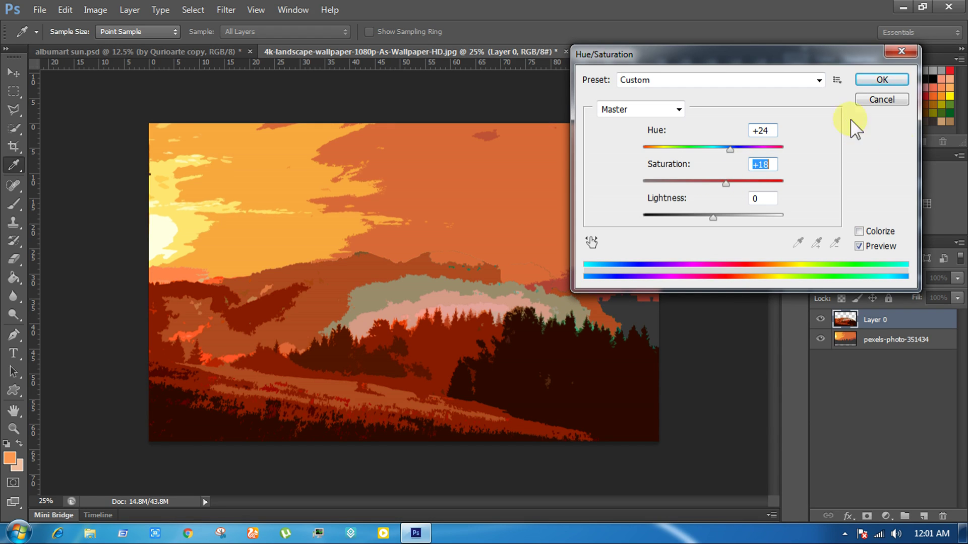
click(881, 80)
key(v)
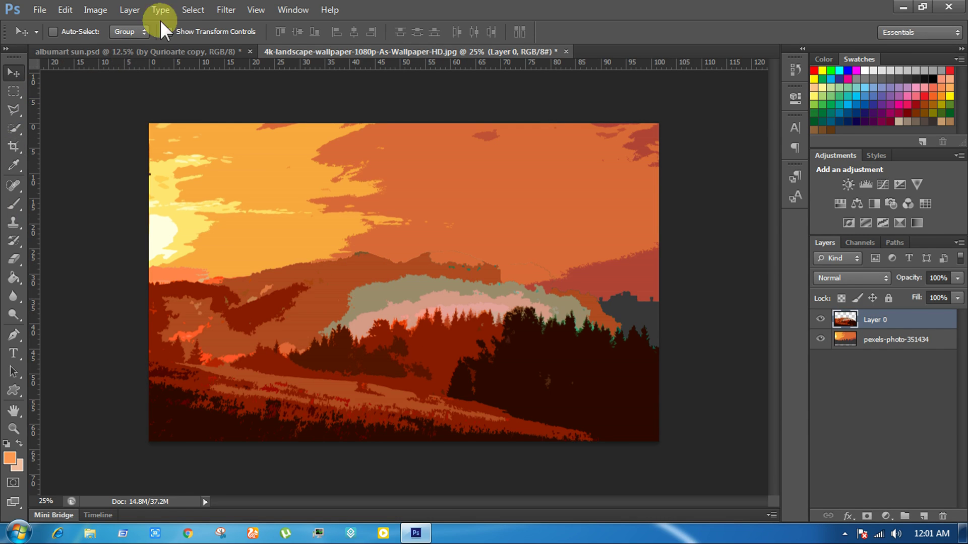
Step: Select the hazy band between hills and trees using Color Range
click(193, 10)
click(217, 130)
click(412, 304)
click(902, 144)
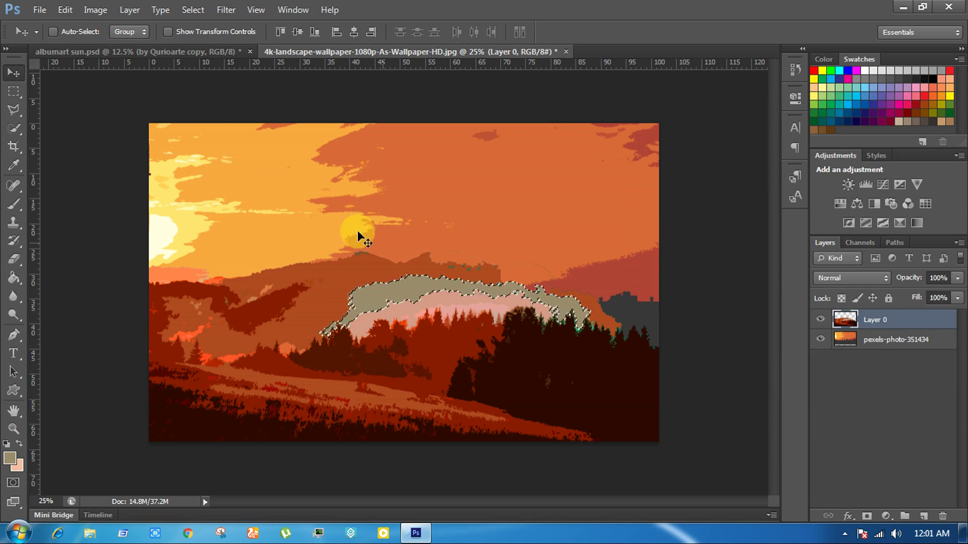
Step: Try a Color Balance shift toward red and magenta on the selected band
click(106, 12)
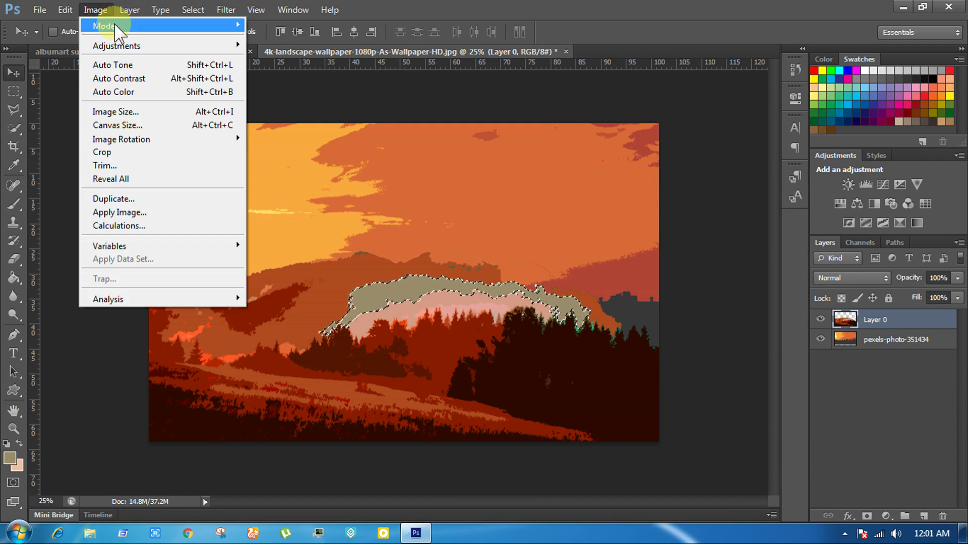
mouse_move(116, 45)
click(312, 131)
drag(758, 161, 813, 161)
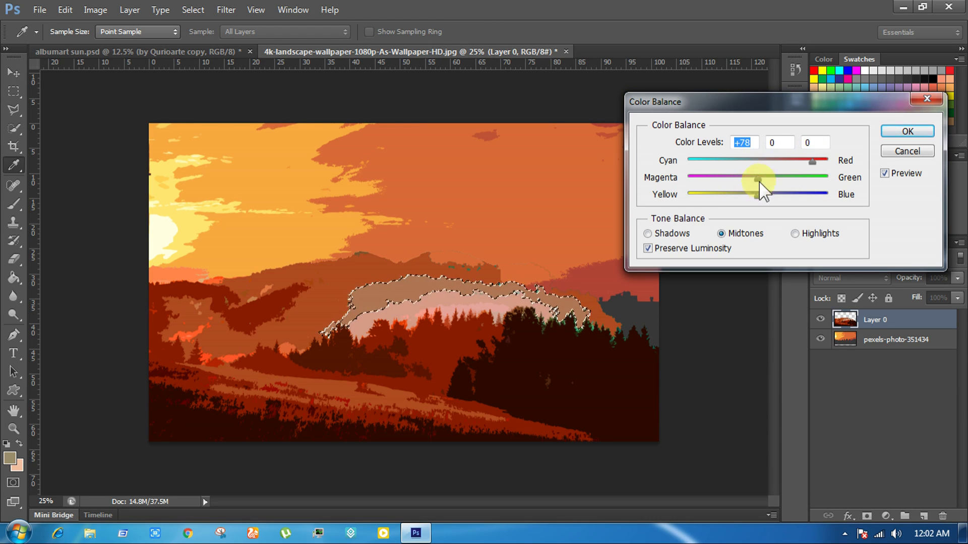
mouse_move(760, 181)
mouse_down()
mouse_move(734, 178)
mouse_move(702, 196)
mouse_move(715, 196)
mouse_up()
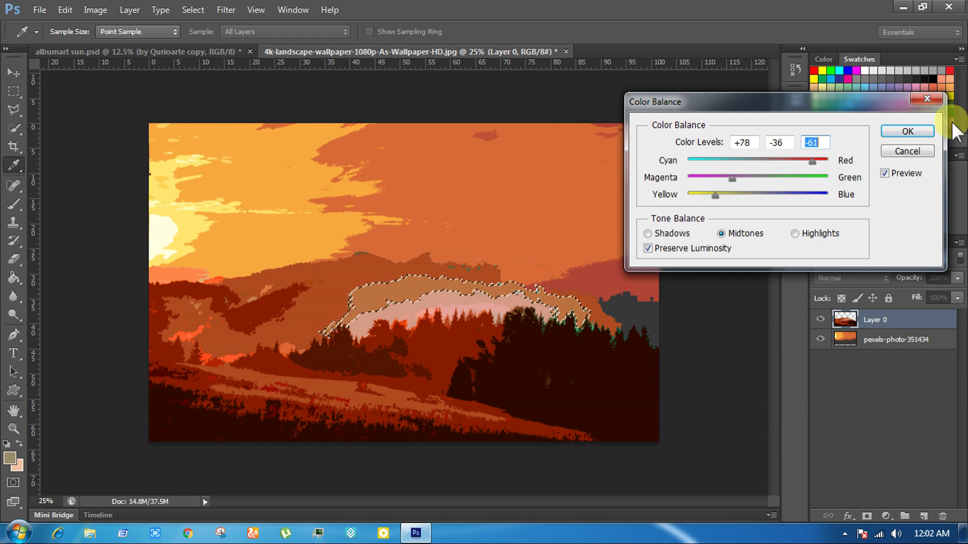
click(907, 131)
key(v)
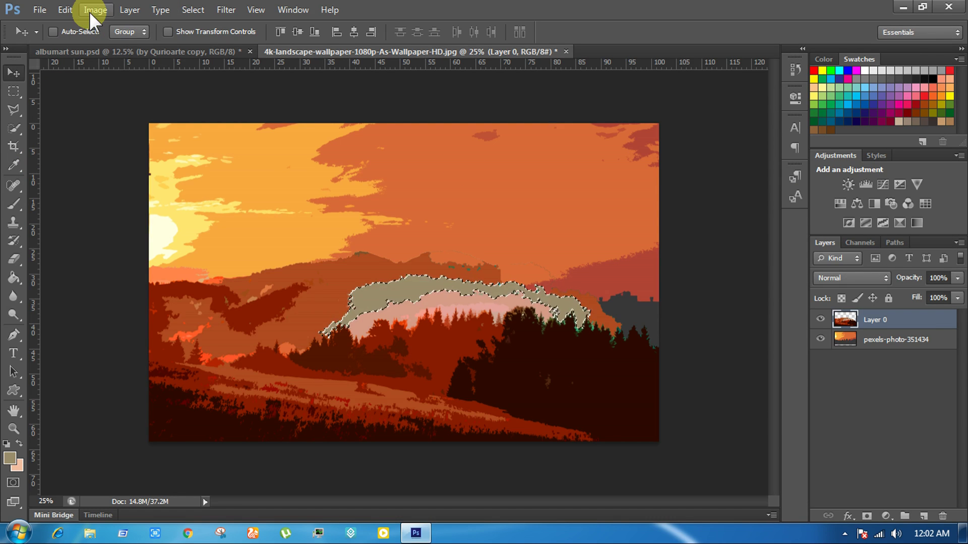
click(95, 11)
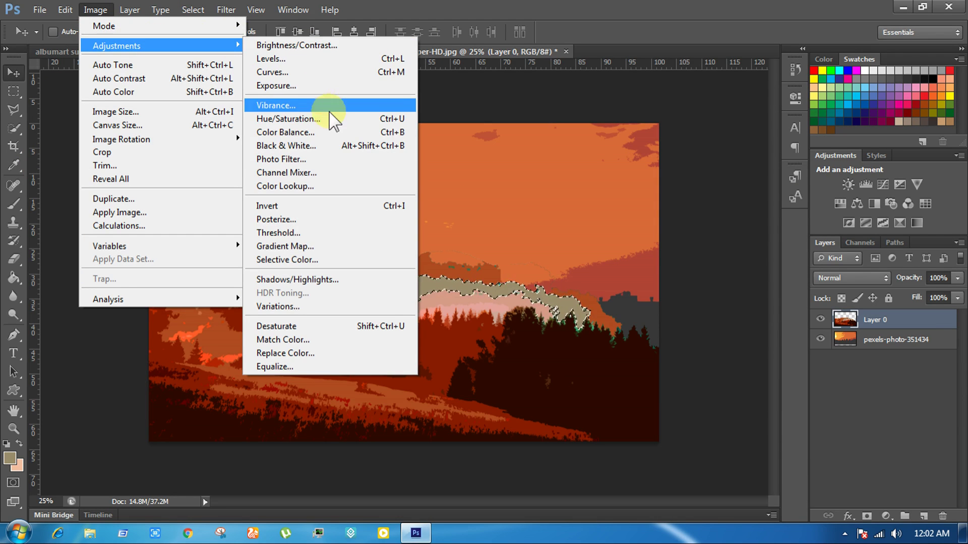
Step: Tint the selected band with Hue -24, Saturation +72, then clear the selection
click(337, 119)
mouse_move(713, 147)
mouse_down()
mouse_move(778, 147)
mouse_move(611, 148)
mouse_move(702, 150)
mouse_up()
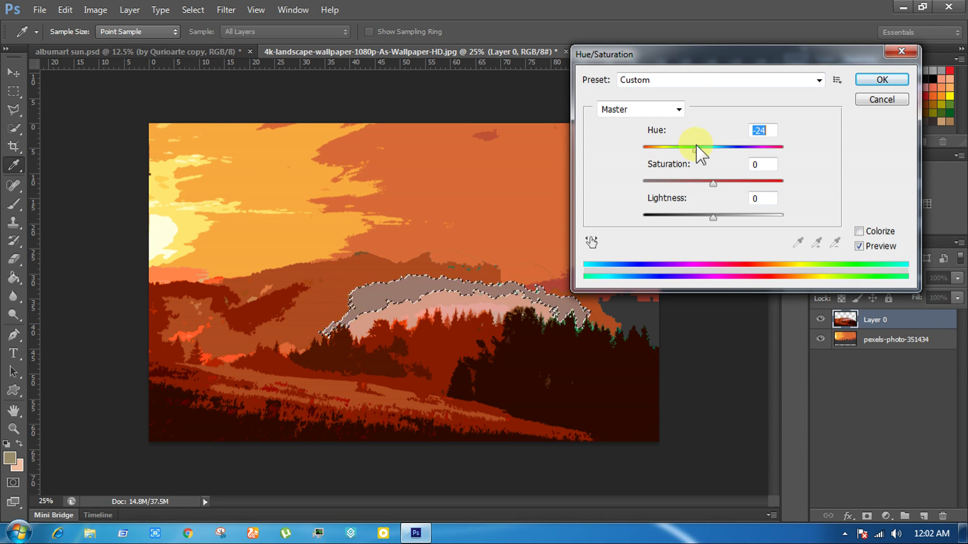
drag(713, 182, 727, 180)
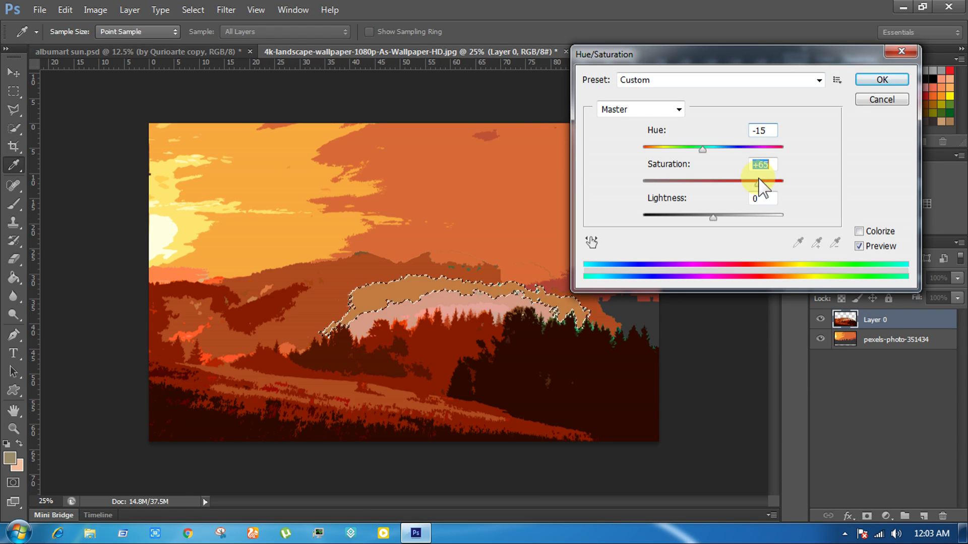
drag(702, 149, 695, 149)
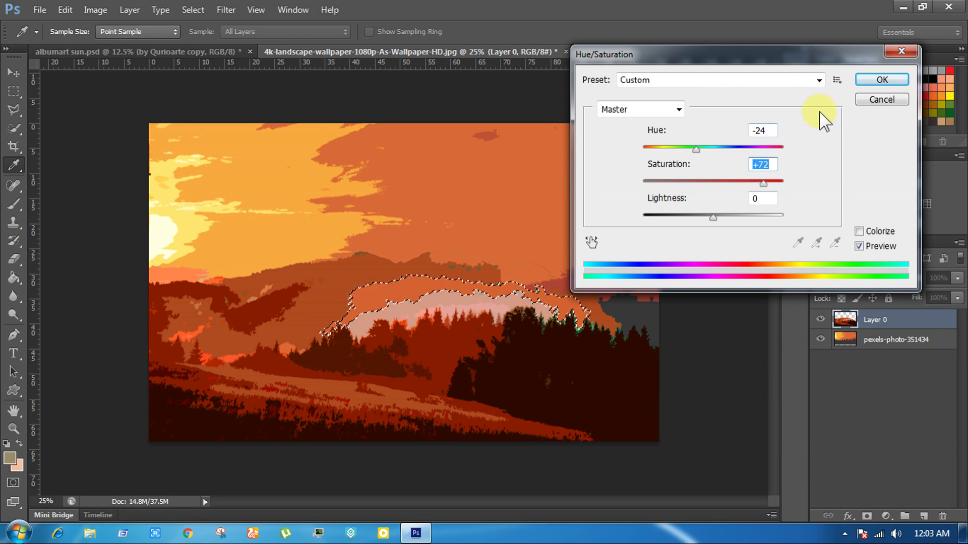
click(877, 81)
key(v)
click(13, 90)
click(443, 155)
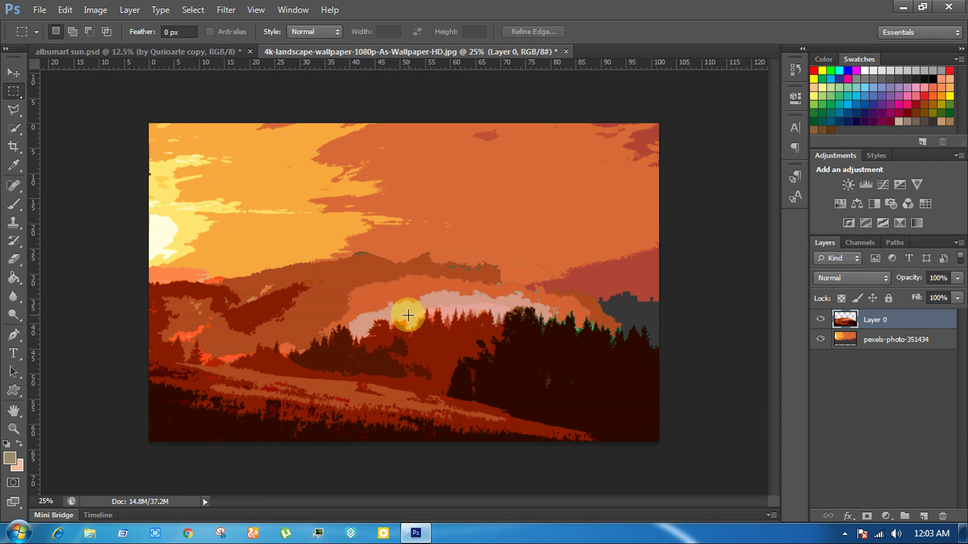
click(192, 10)
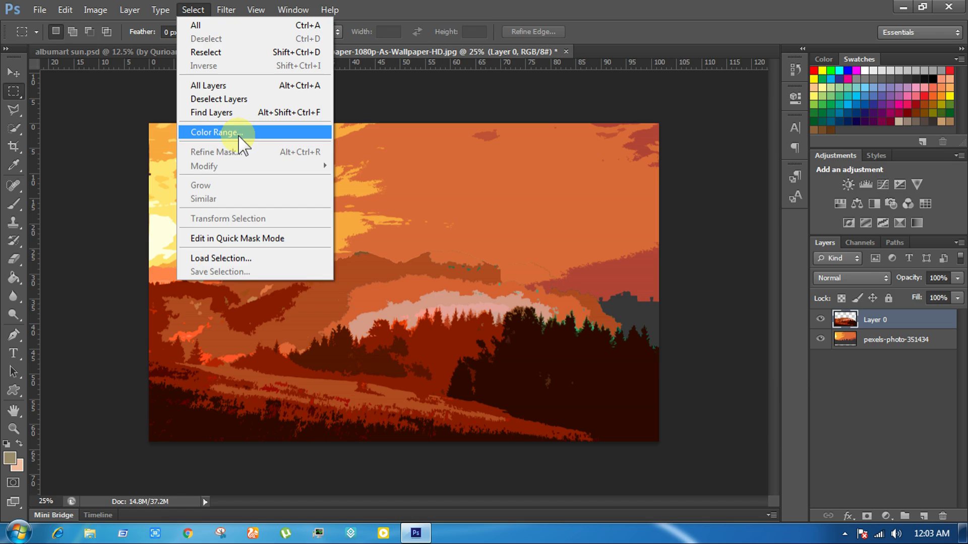
Step: Select the pink cloud above the tree line with Color Range
click(222, 132)
click(452, 307)
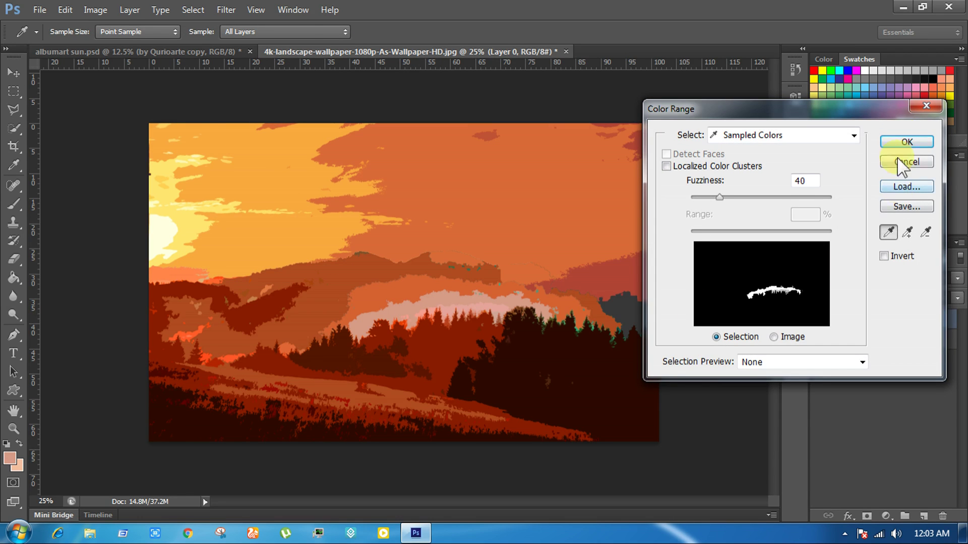
click(903, 141)
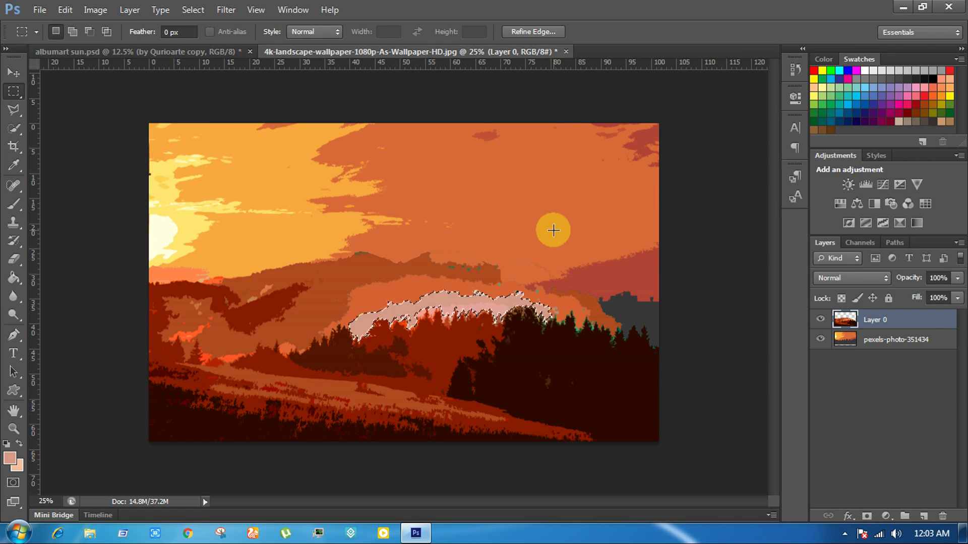
Step: Expand the Color Range selection with more mist samples, then eyedropper the orange hill colour
click(188, 11)
click(280, 133)
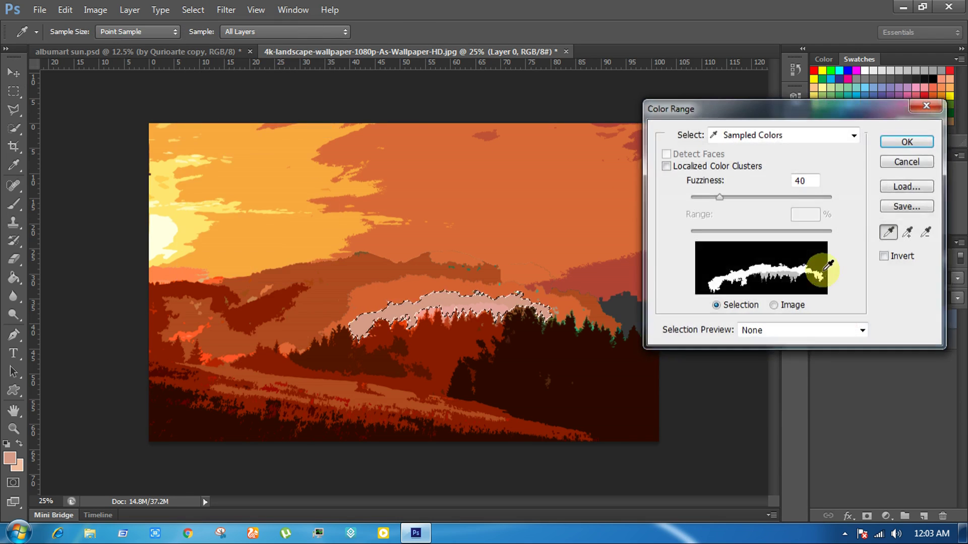
click(907, 231)
click(482, 313)
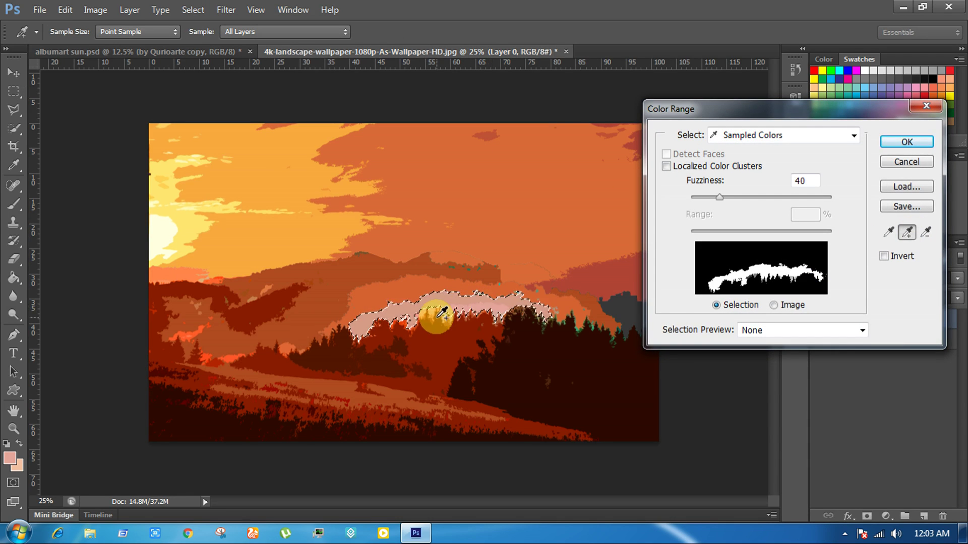
drag(432, 309, 441, 304)
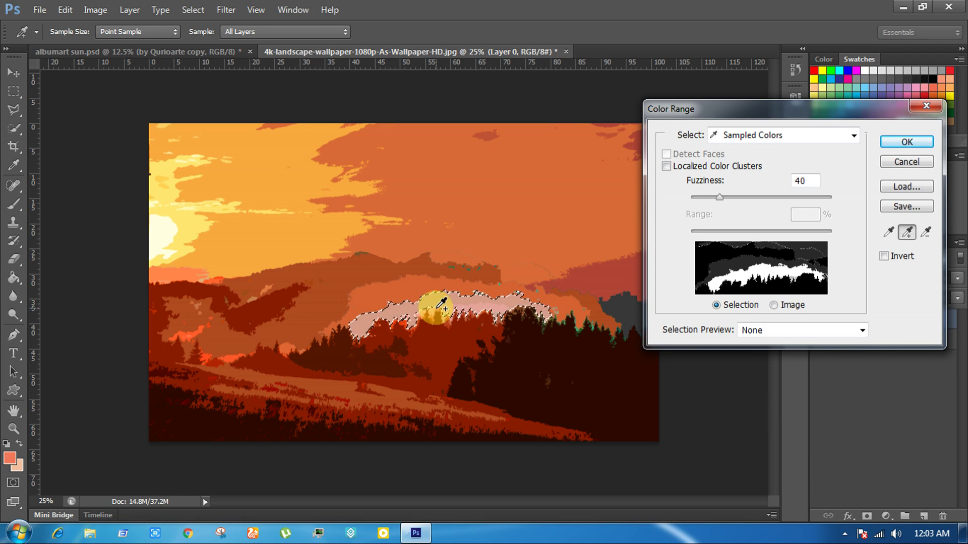
click(443, 317)
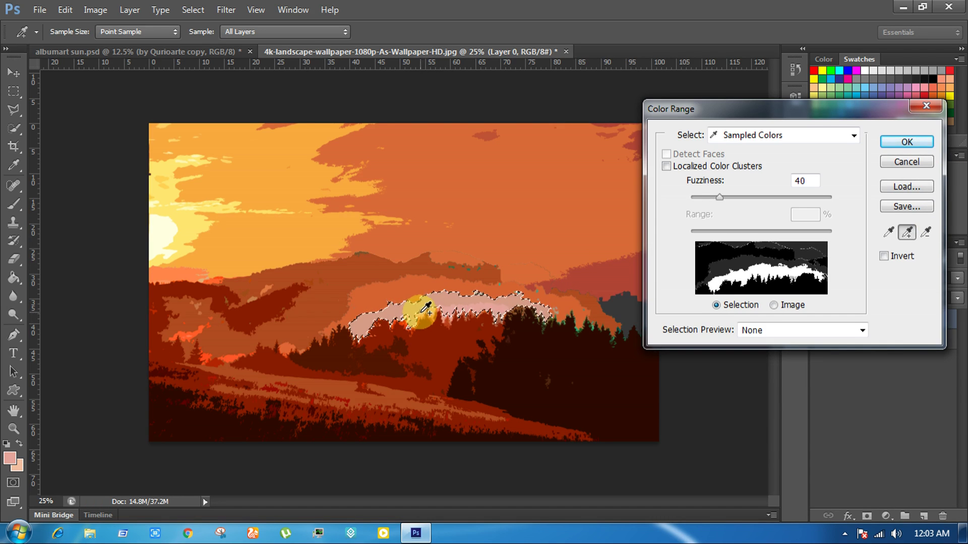
click(931, 135)
key(m)
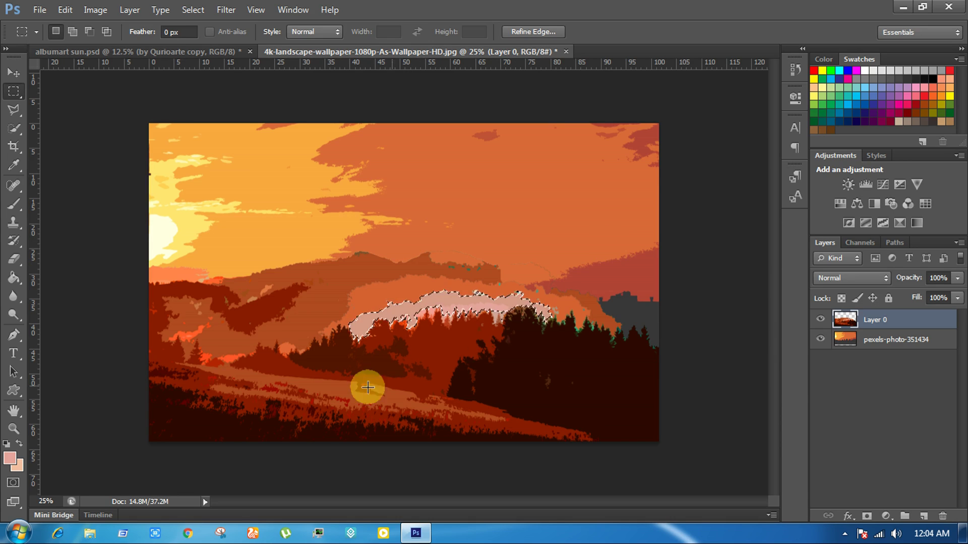
click(14, 163)
click(402, 300)
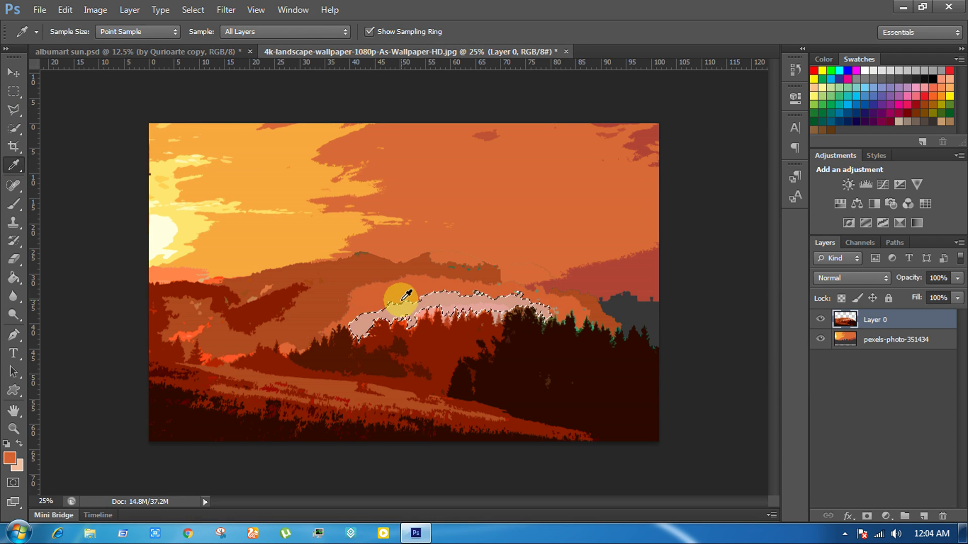
Step: Brush orange over the selected mist at 60% opacity, then deselect
click(14, 204)
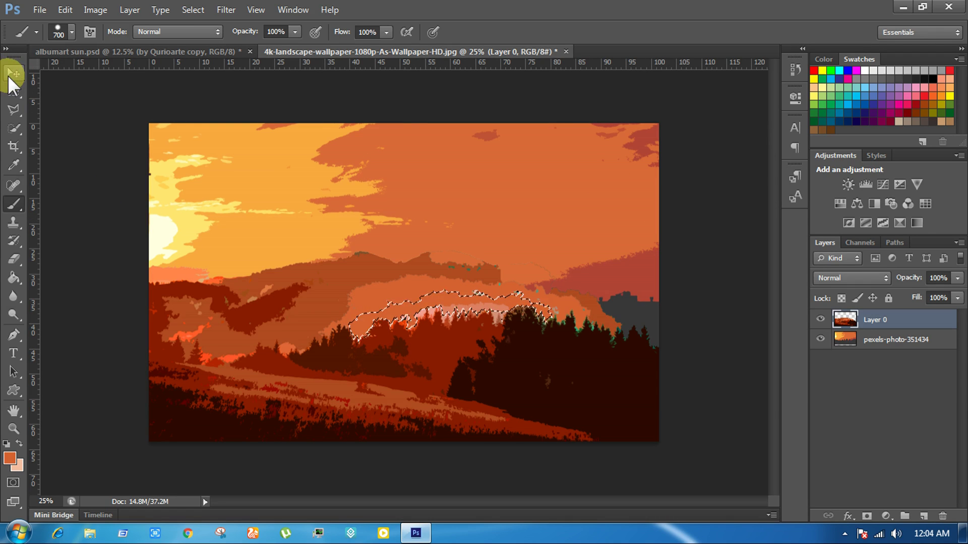
key(Delete)
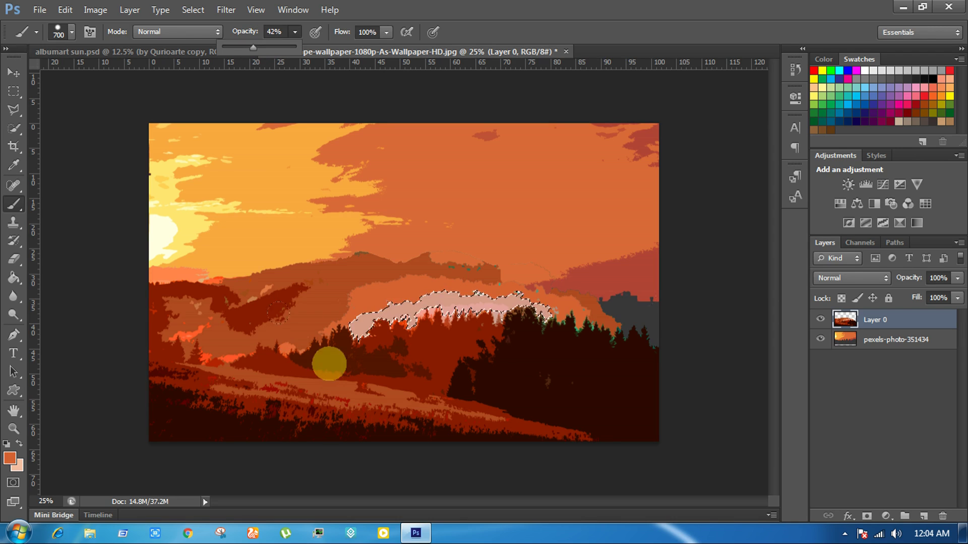
click(423, 357)
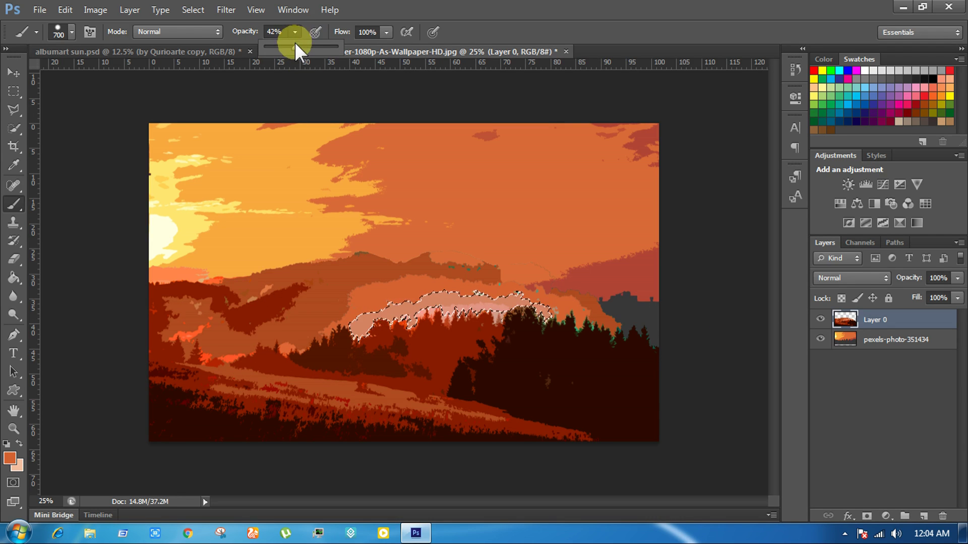
key(6)
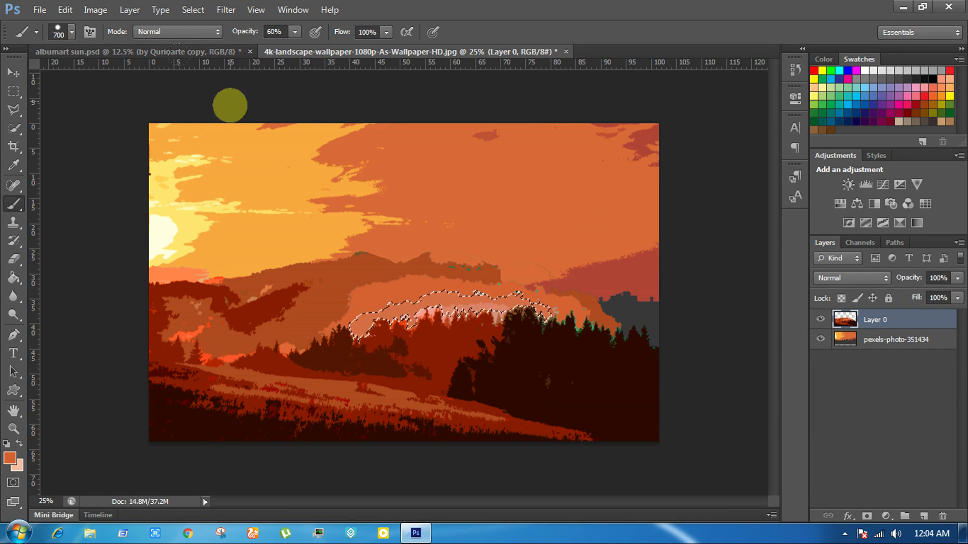
click(12, 90)
click(486, 324)
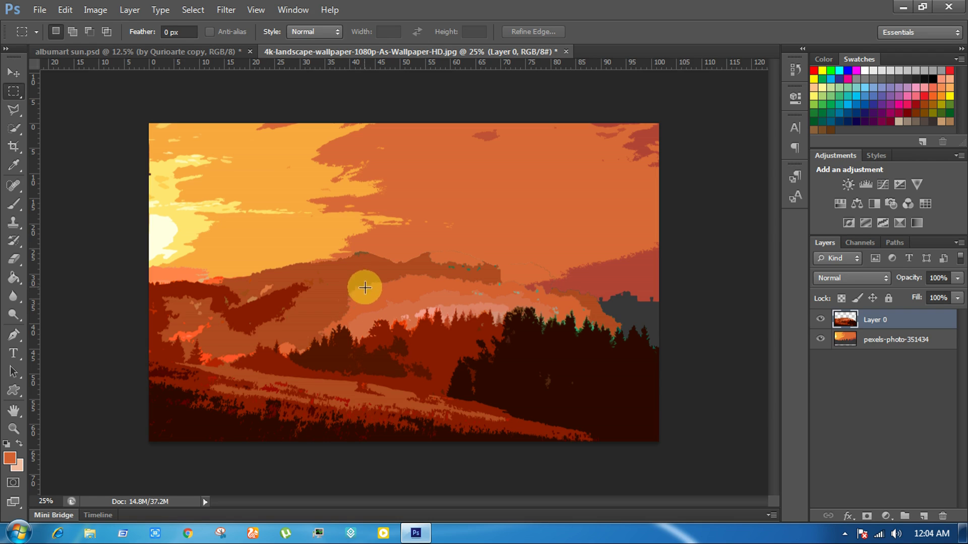
Step: Select the sky on Layer 0 with Color Range and erase it
click(206, 10)
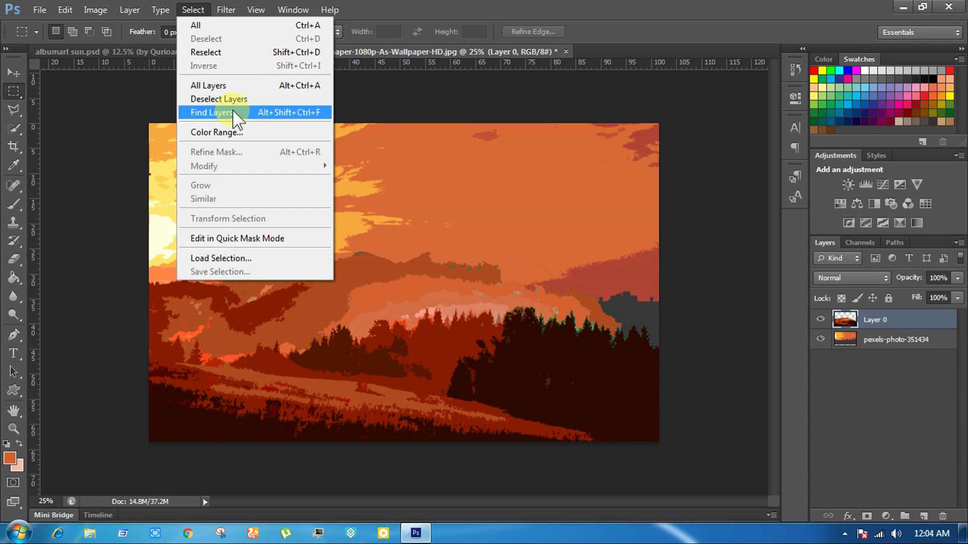
click(222, 132)
click(359, 252)
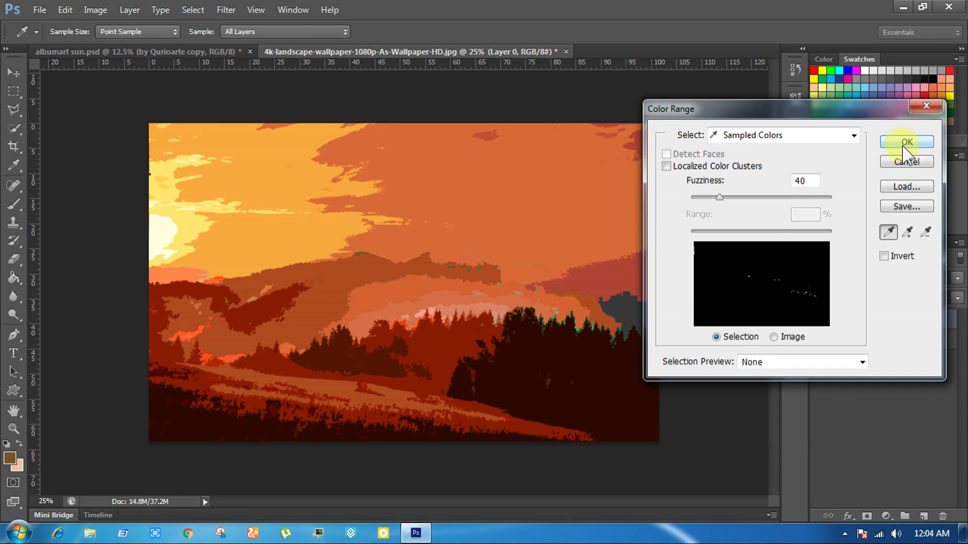
click(902, 143)
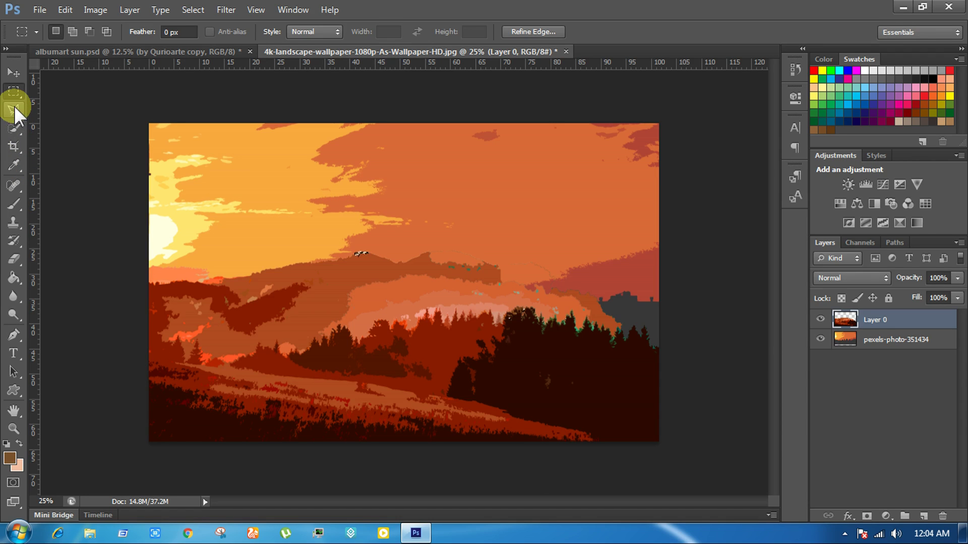
click(13, 256)
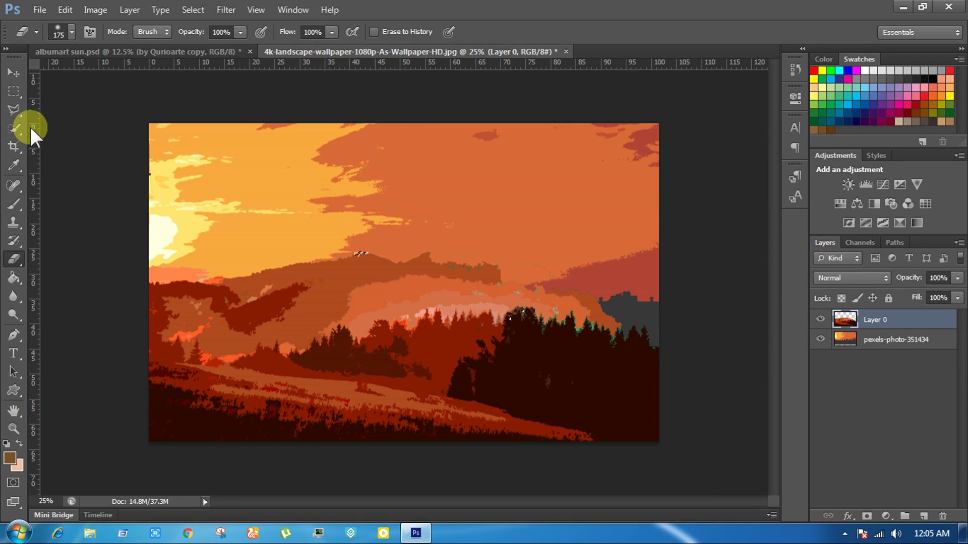
click(13, 91)
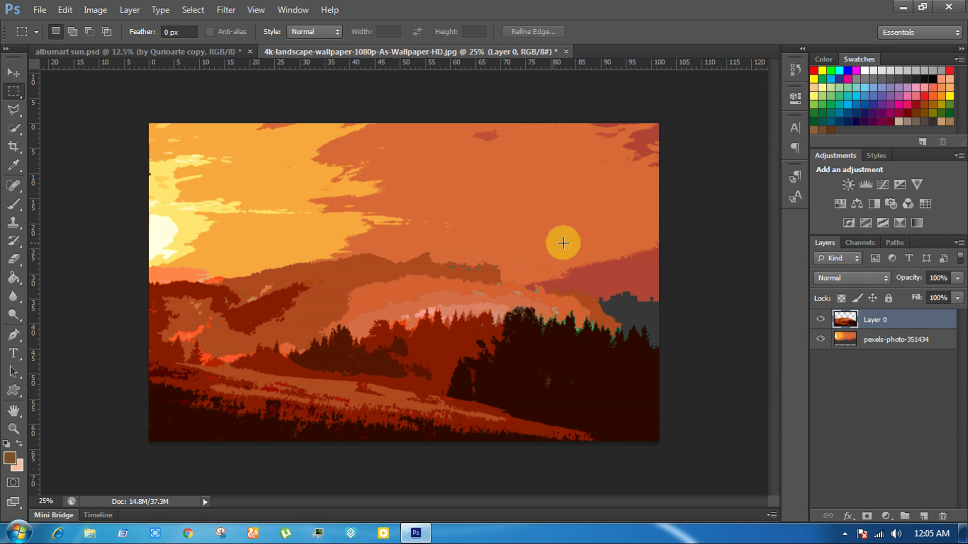
Step: Hide and reshow the pexels-photo-351434 layer to check the sky cutout
click(816, 339)
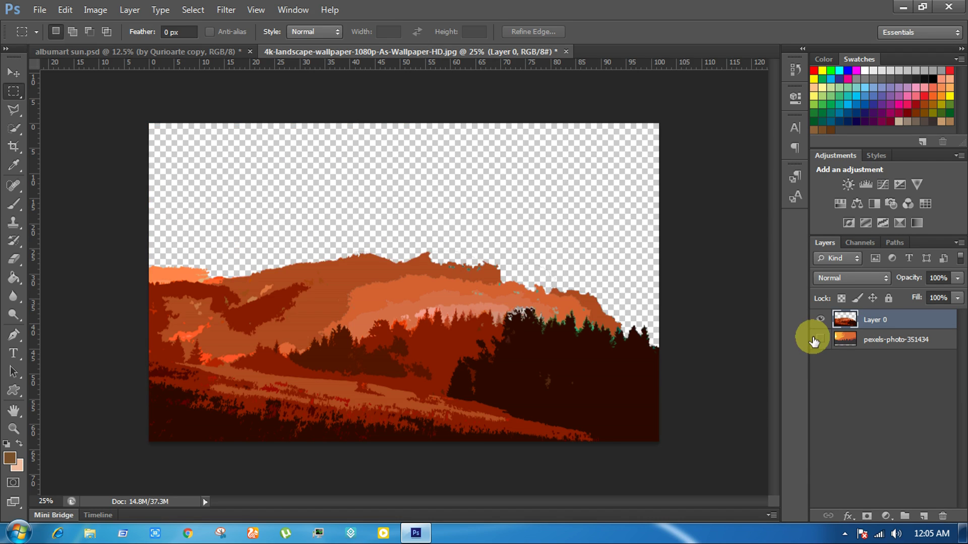
click(819, 340)
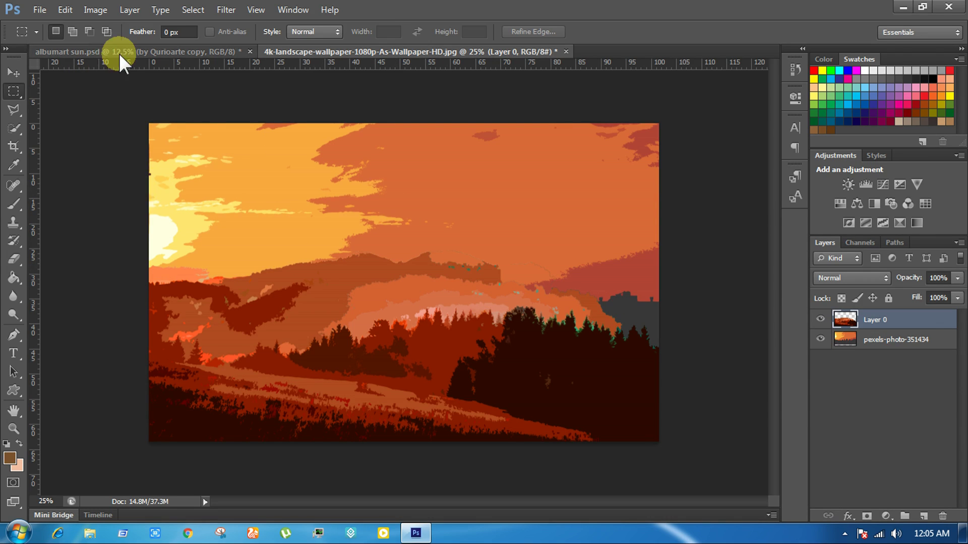
click(121, 51)
Step: Drag the RiseAndPine artwork into the landscape document and scale it to about 39% at the bottom-left
click(14, 72)
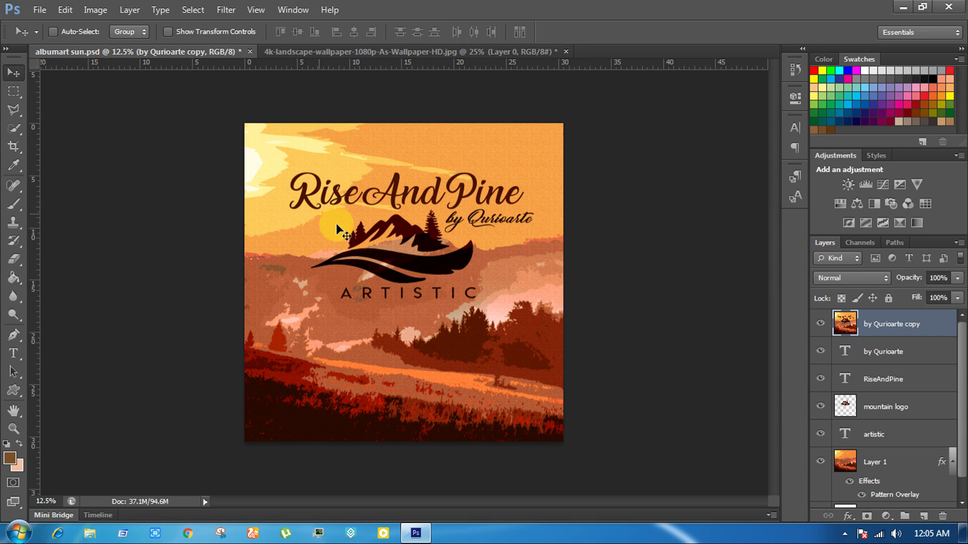
mouse_move(324, 216)
mouse_down()
mouse_move(390, 55)
mouse_move(283, 294)
mouse_up()
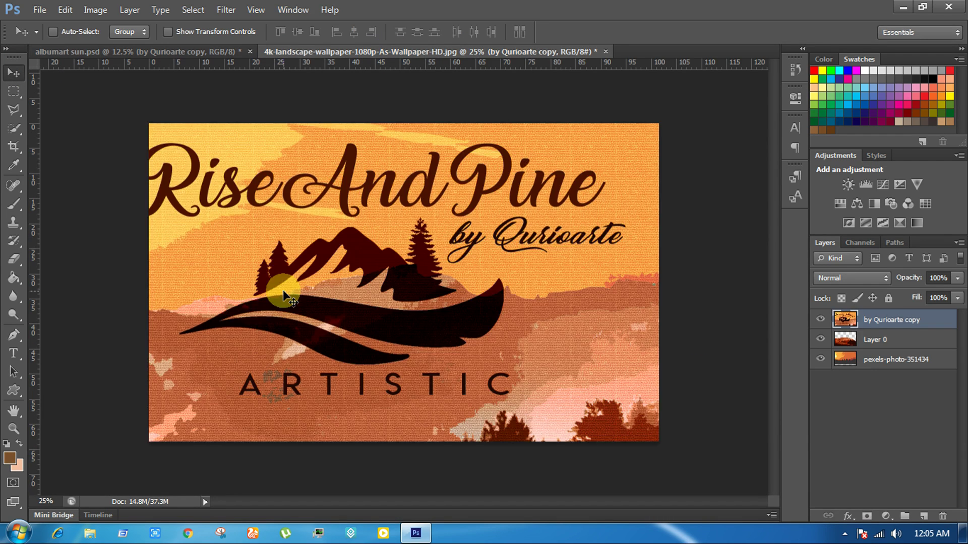
drag(372, 260, 477, 311)
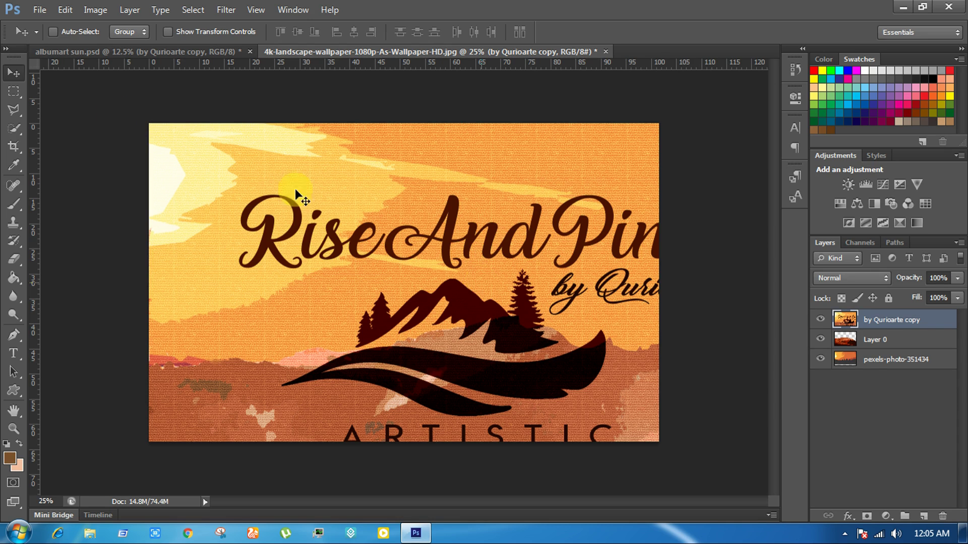
key(ctrl+t)
drag(286, 203, 149, 202)
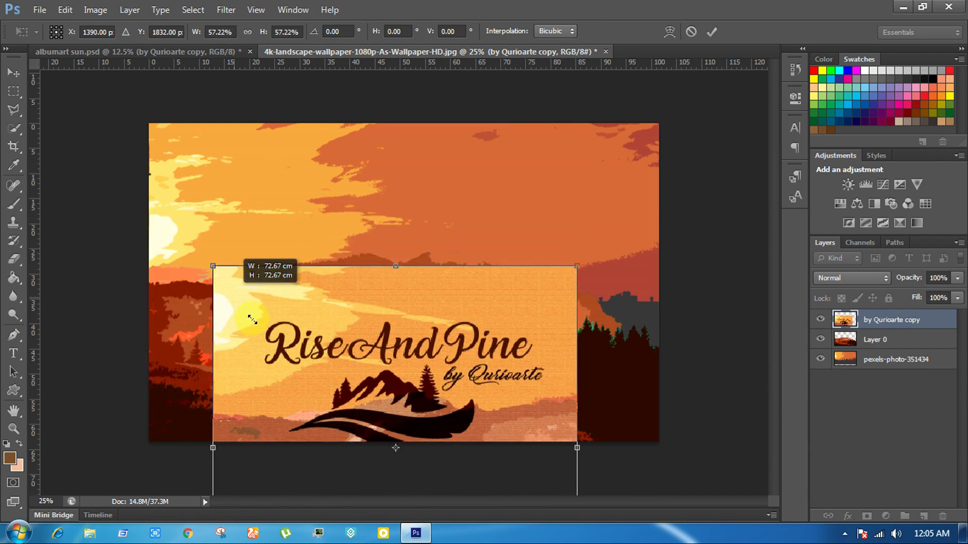
mouse_move(135, 204)
mouse_down()
mouse_move(141, 192)
mouse_move(187, 225)
mouse_up()
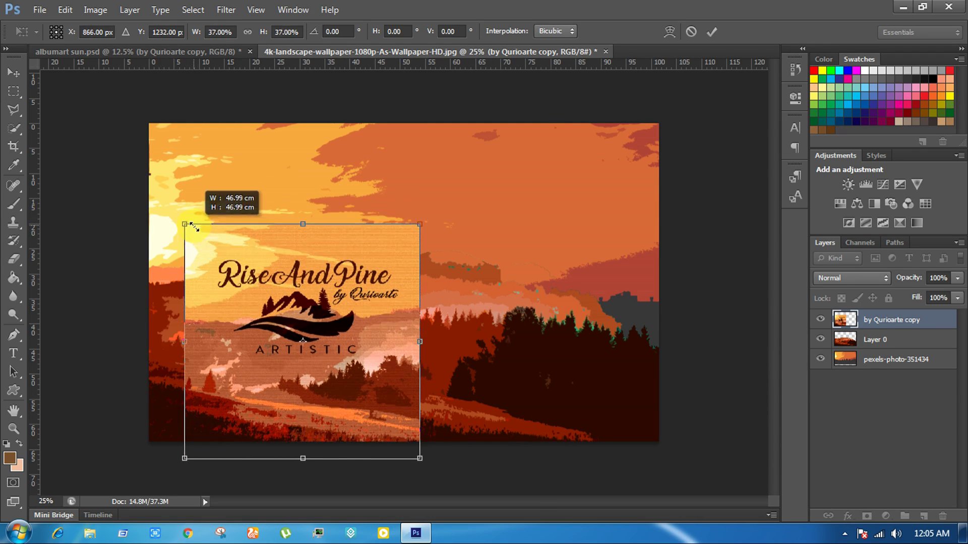
drag(236, 282, 198, 265)
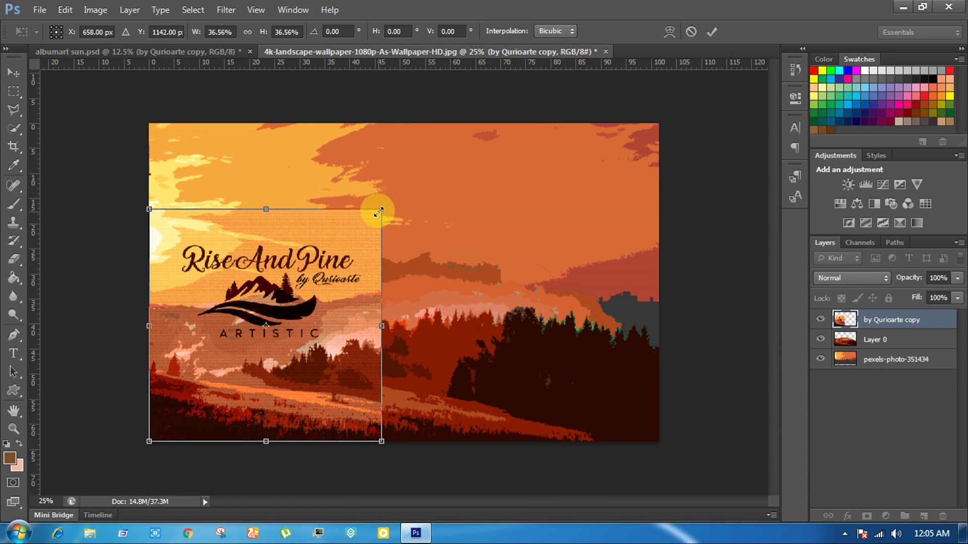
drag(382, 209, 399, 191)
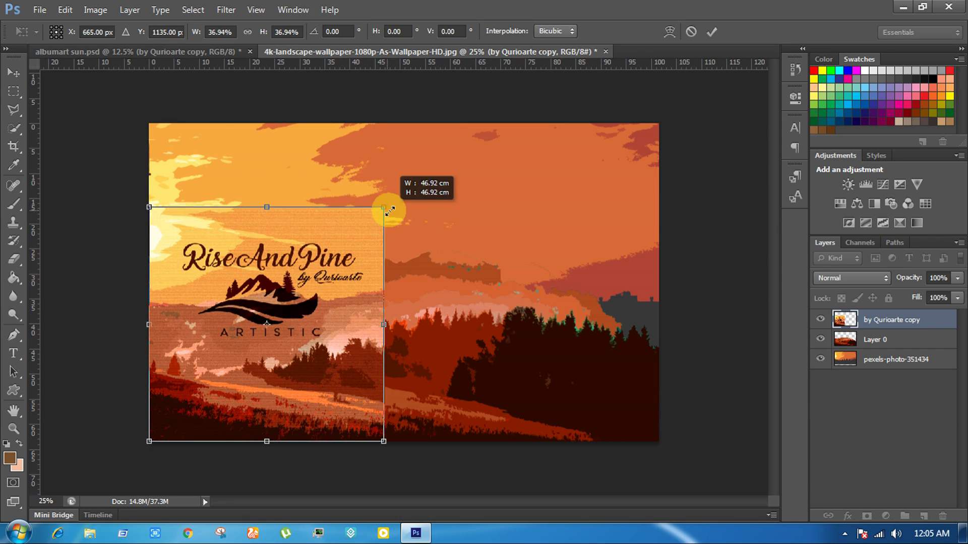
mouse_move(348, 281)
mouse_down()
mouse_move(331, 318)
mouse_move(357, 315)
mouse_up()
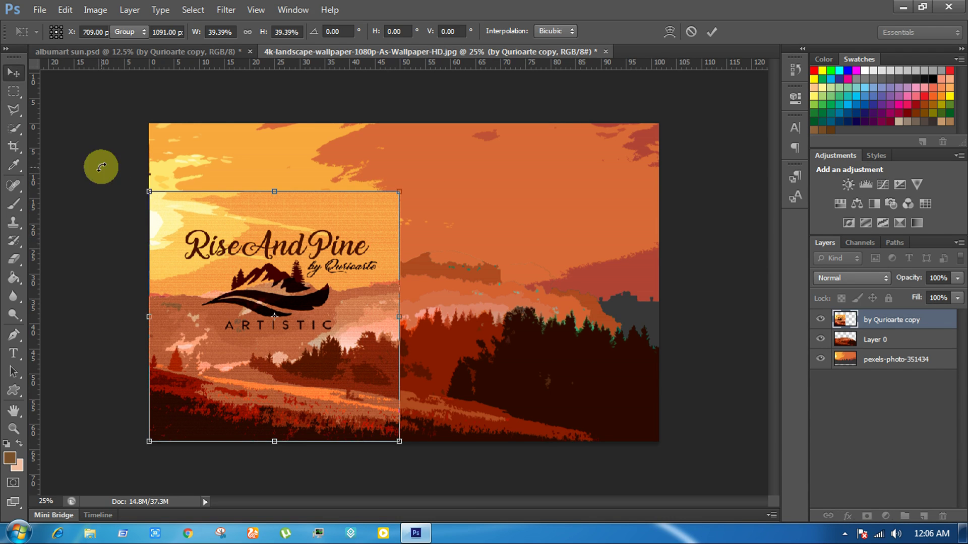
key(Return)
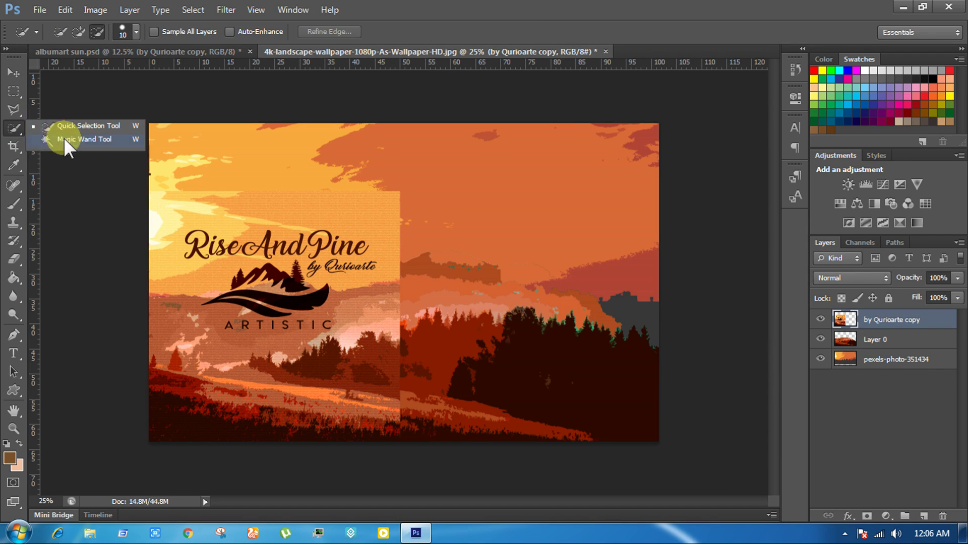
Step: Hide the by Quriarte copy artwork layer and merge the pexels photo into Layer 0
click(64, 140)
click(509, 192)
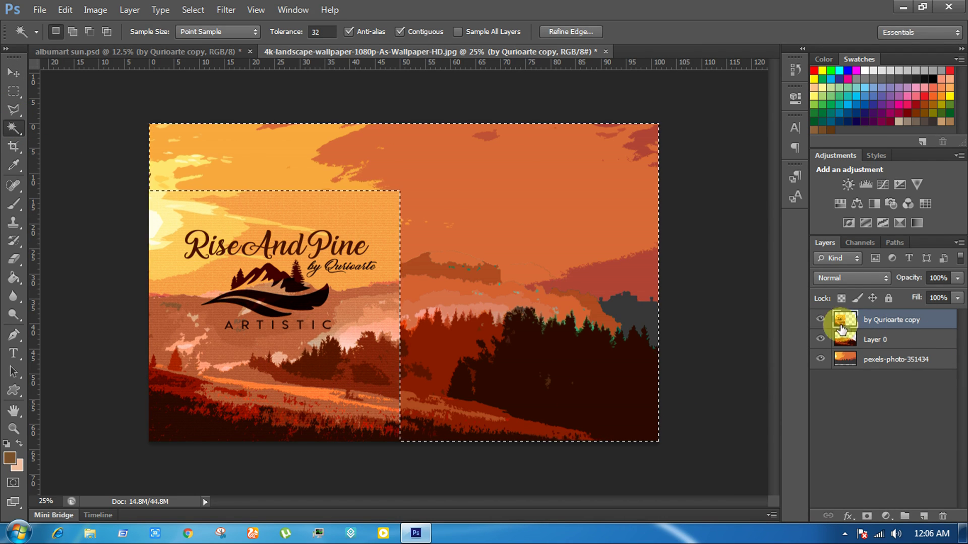
click(821, 319)
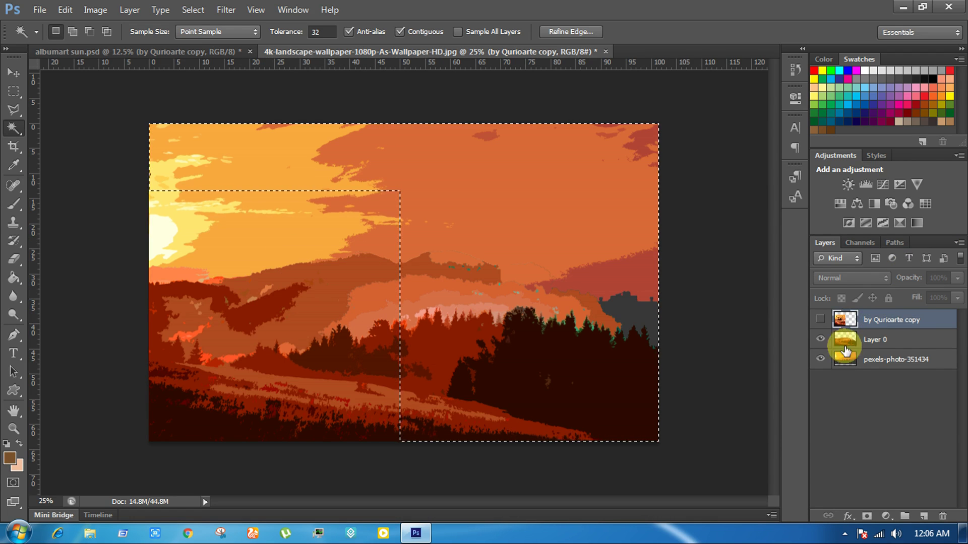
click(821, 339)
click(821, 340)
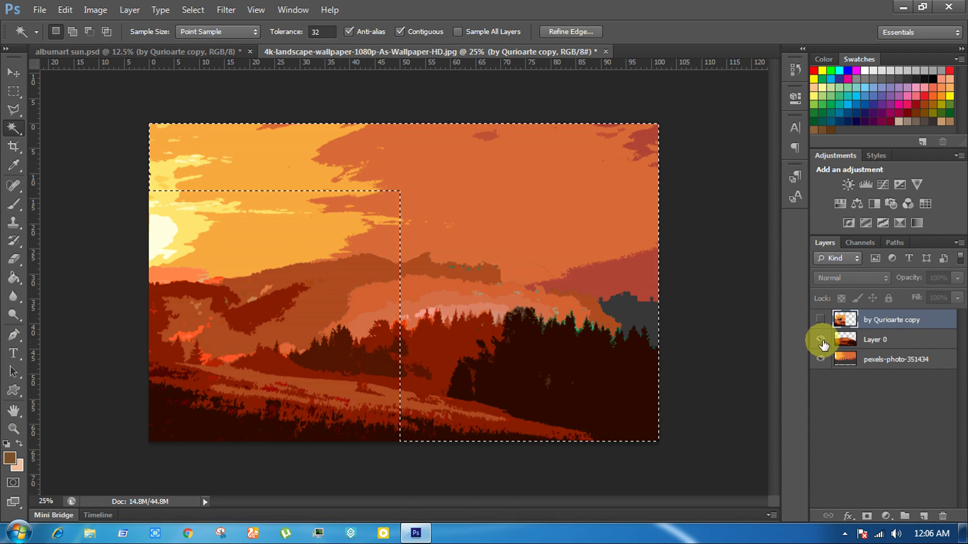
click(886, 342)
shift+click(887, 359)
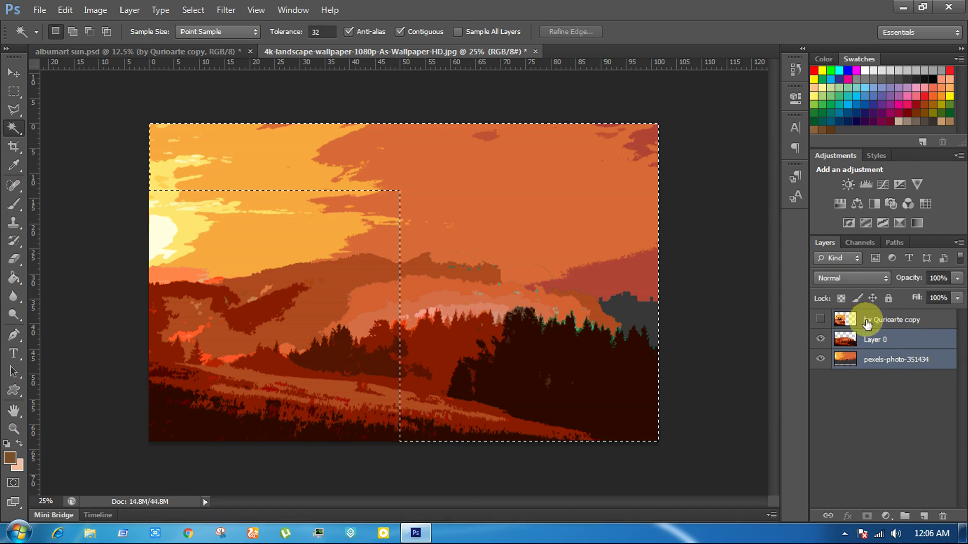
right_click(876, 344)
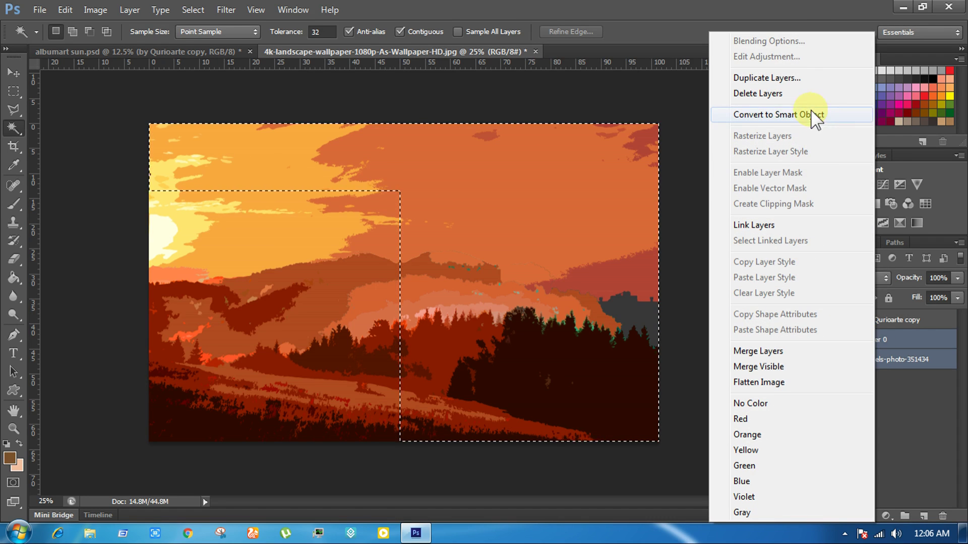
right_click(900, 353)
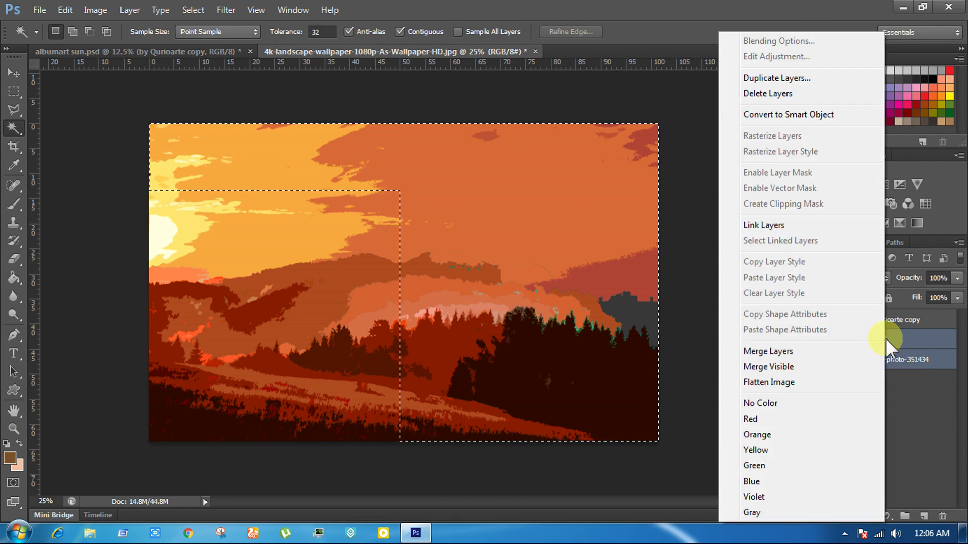
click(823, 351)
Step: Invert the selection and lift the square landscape piece upward
click(193, 10)
click(207, 65)
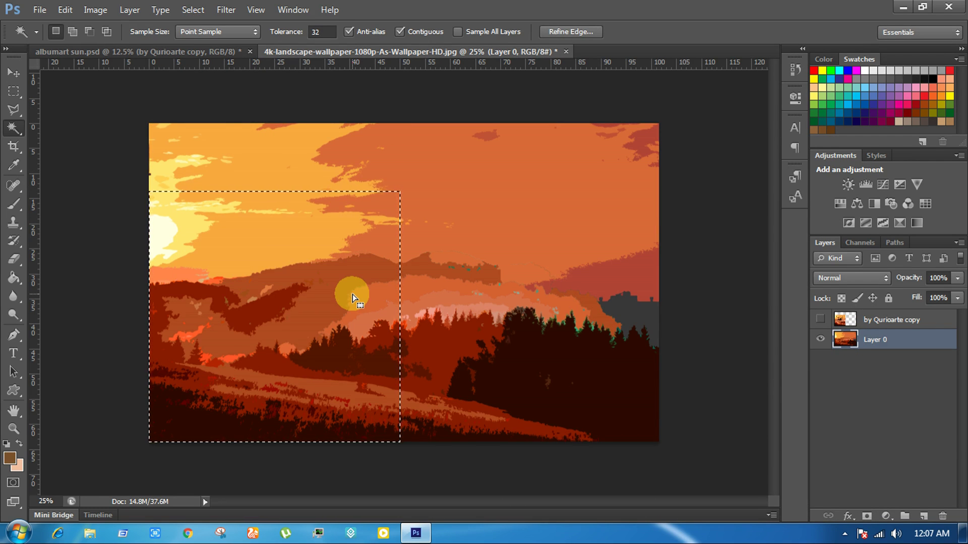
click(13, 72)
drag(281, 328, 353, 252)
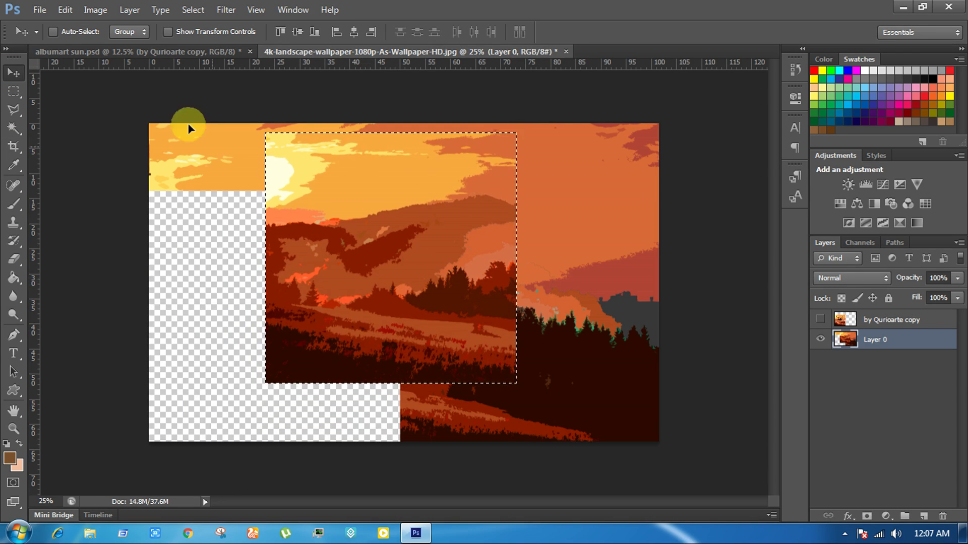
Step: Create a new 3600×3600 px, 300 ppi document named Untitled-1
click(39, 9)
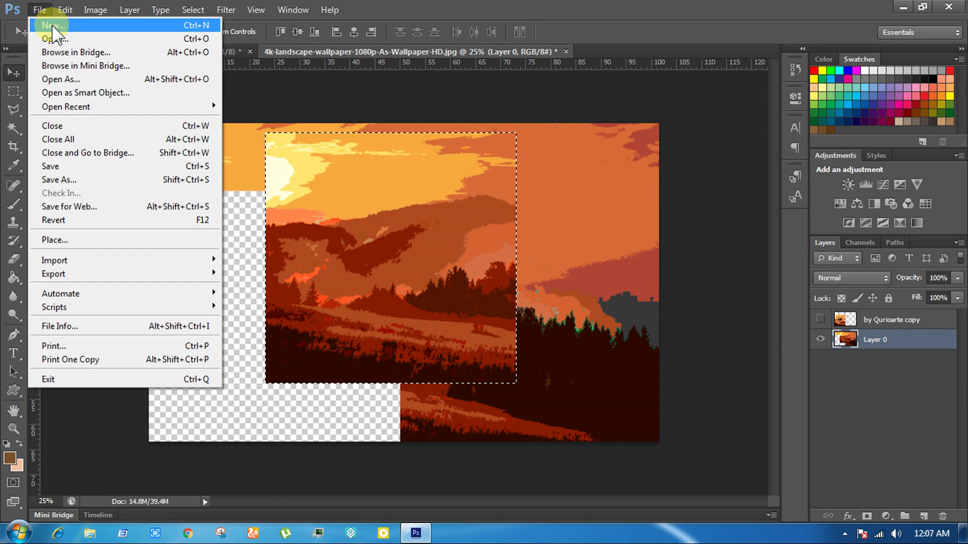
click(123, 55)
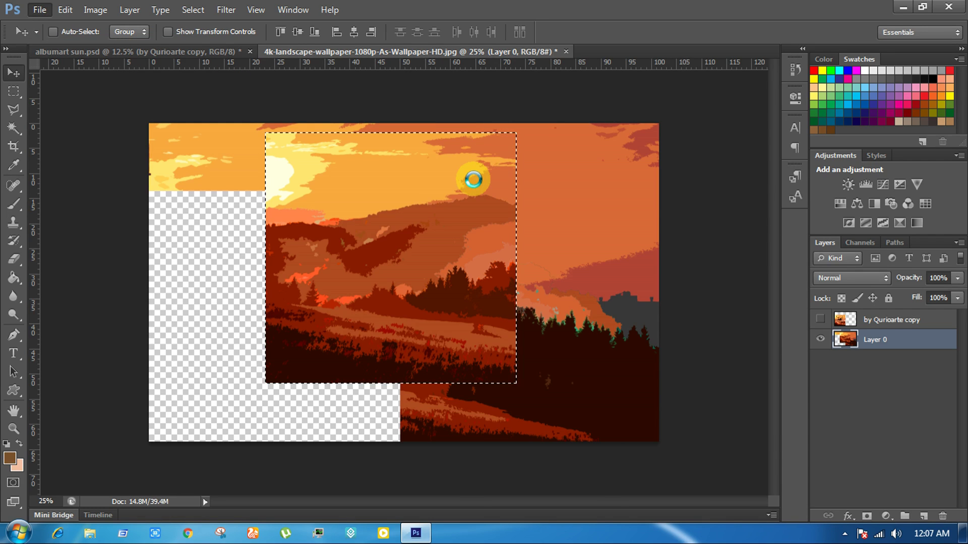
key(ctrl+n)
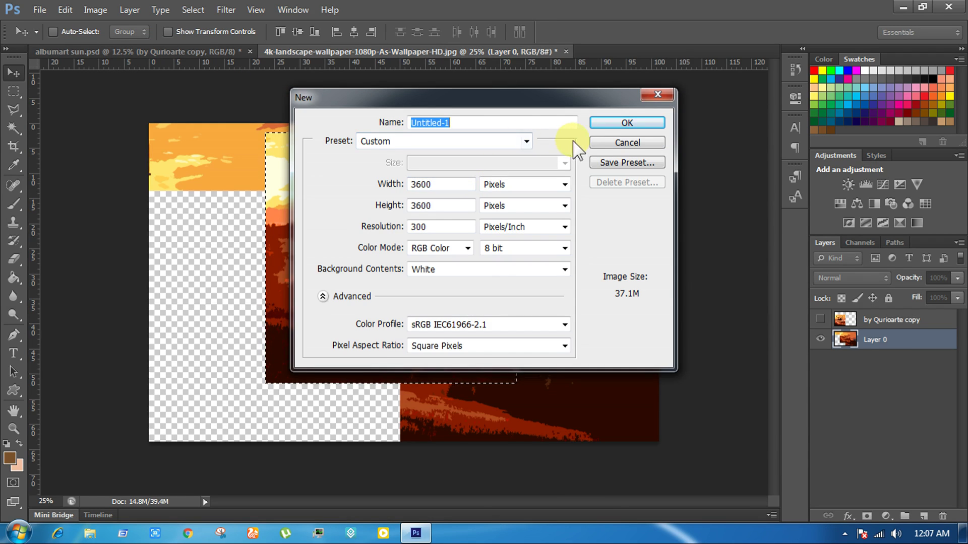
click(598, 123)
click(362, 55)
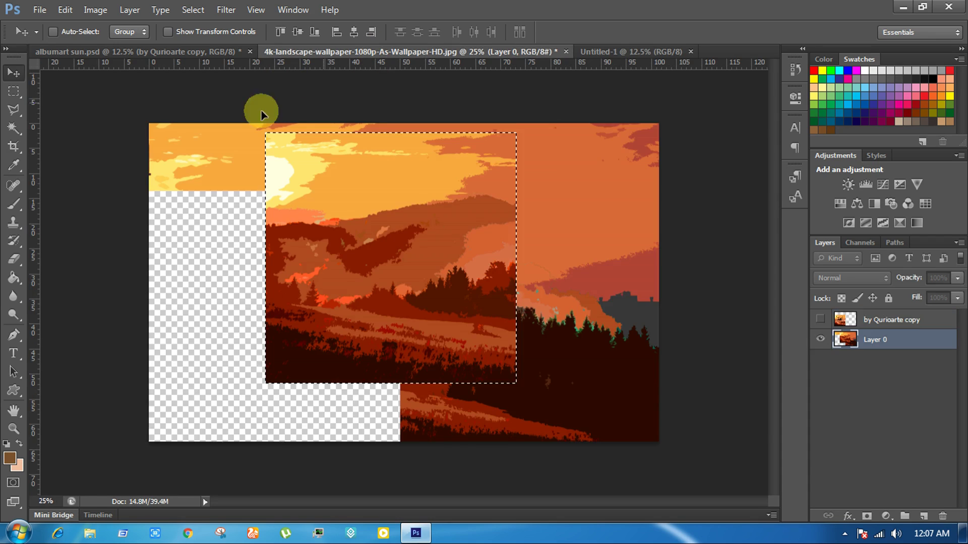
Step: Place the square landscape piece in Untitled-1, scaled about 254% to fill the canvas
drag(394, 193, 421, 247)
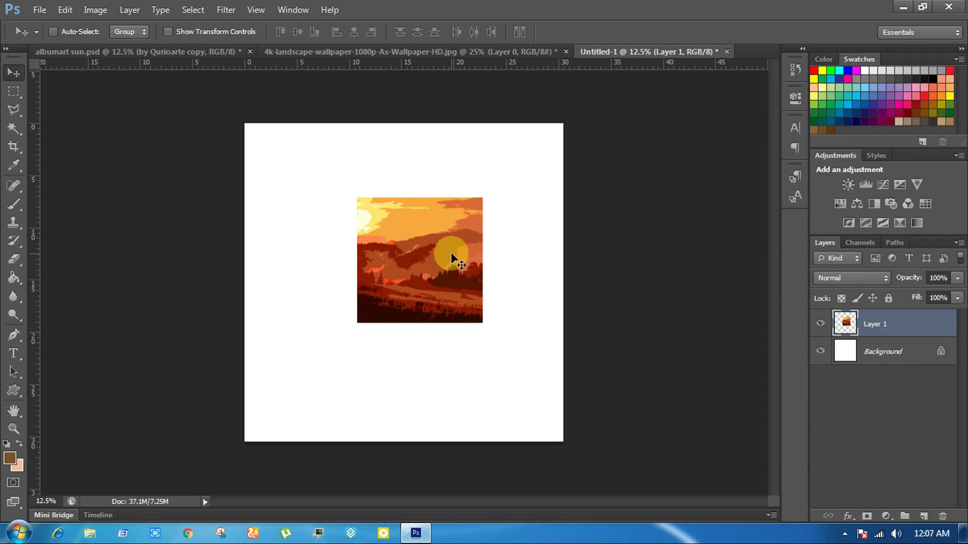
key(ctrl+t)
drag(451, 252, 338, 178)
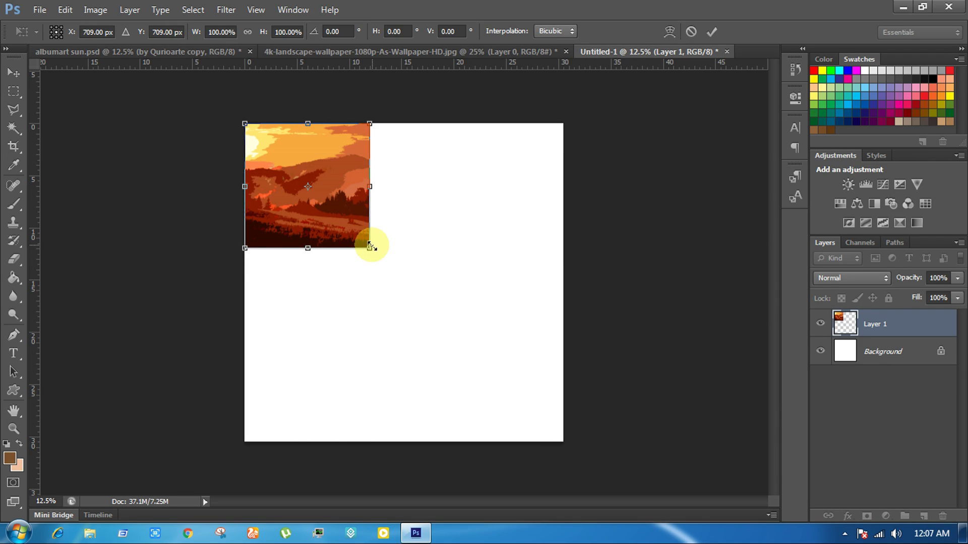
drag(370, 247, 563, 442)
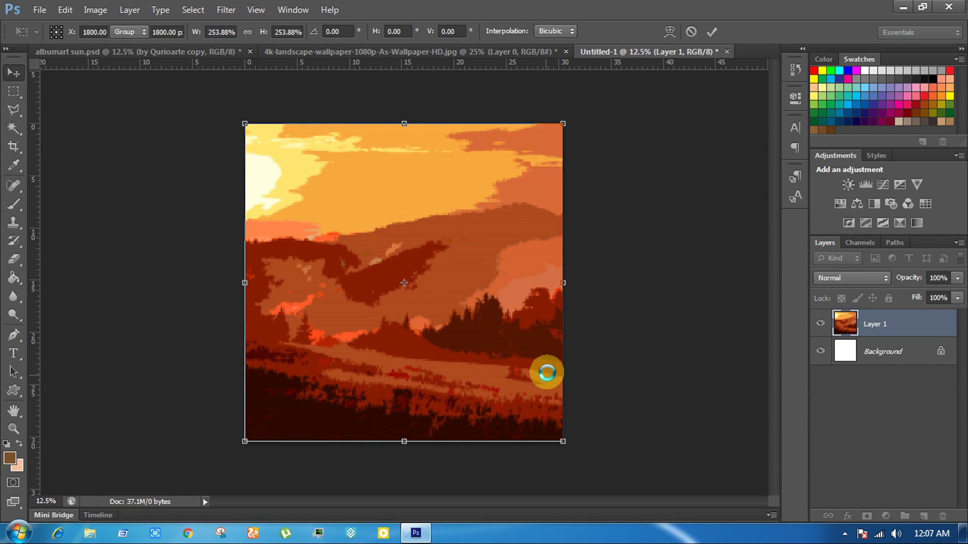
key(Return)
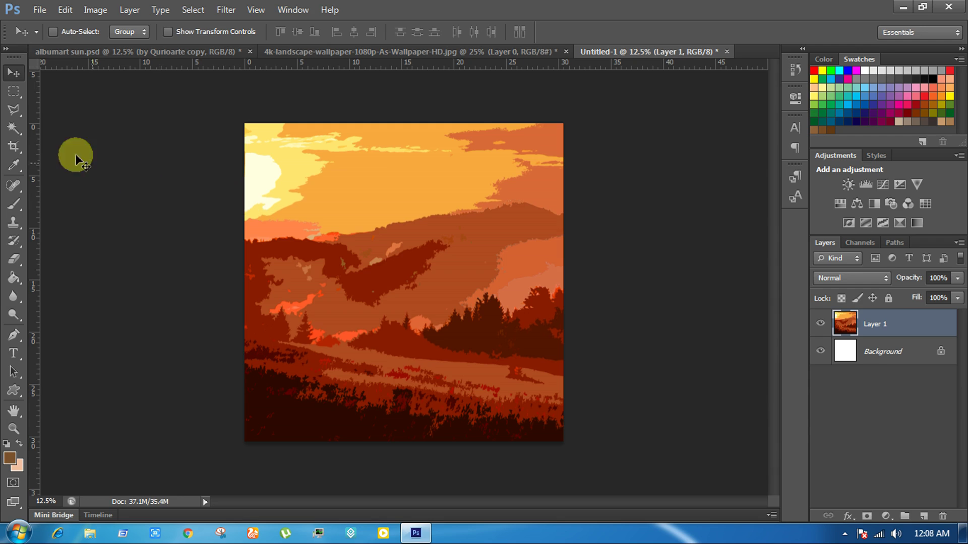
click(39, 10)
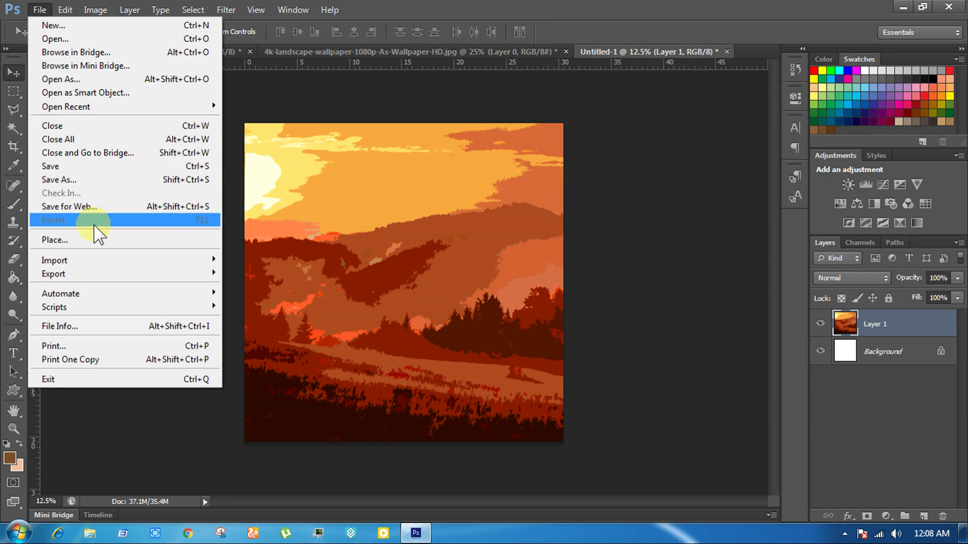
Step: Place mountain logo.png into the Untitled-1 artwork
key(Escape)
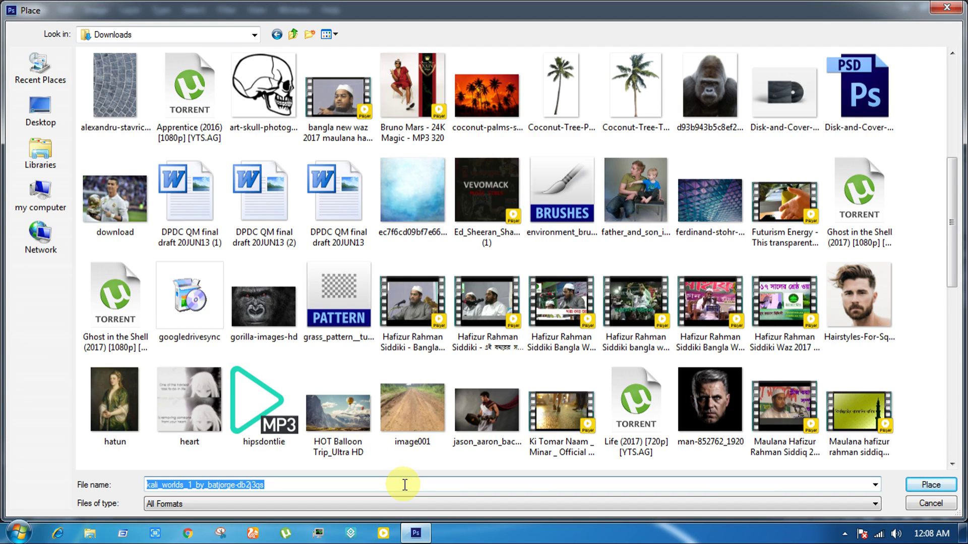
text(m)
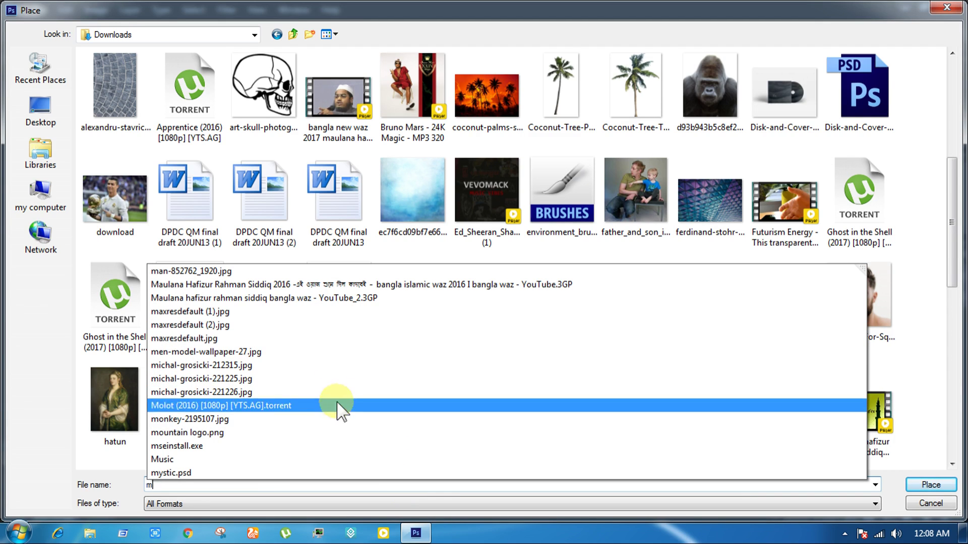
click(335, 432)
click(930, 485)
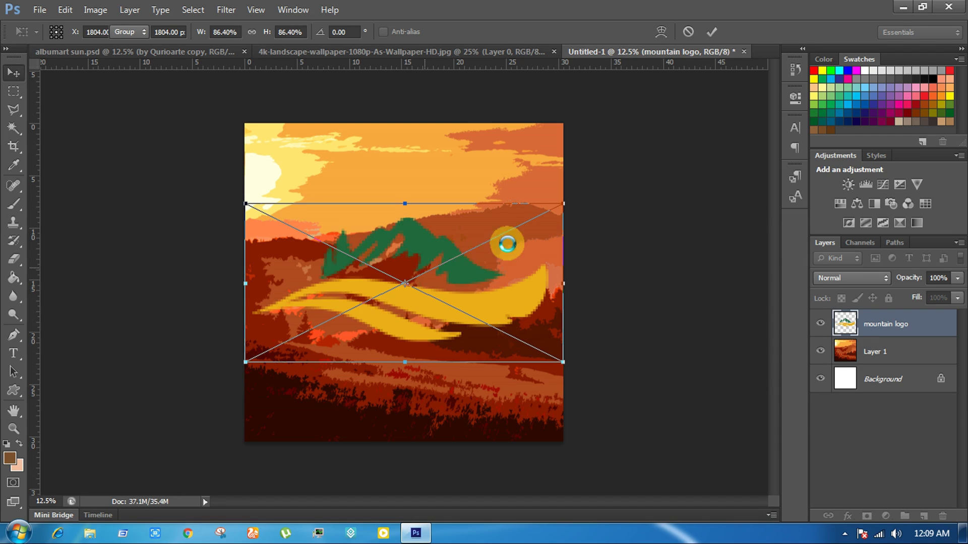
key(Return)
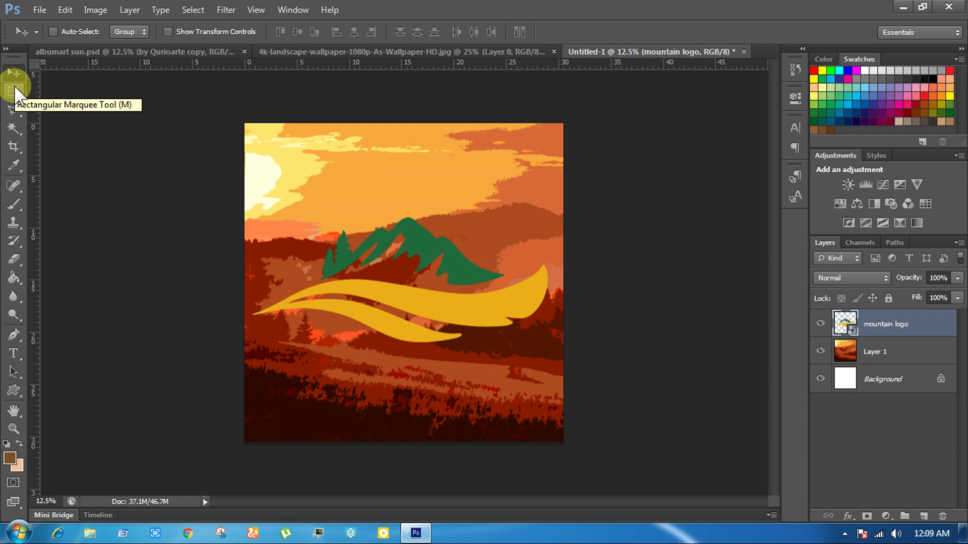
Step: Load the logo's transparency selection and fill its mountain and wave shapes dark maroon
click(193, 9)
click(242, 258)
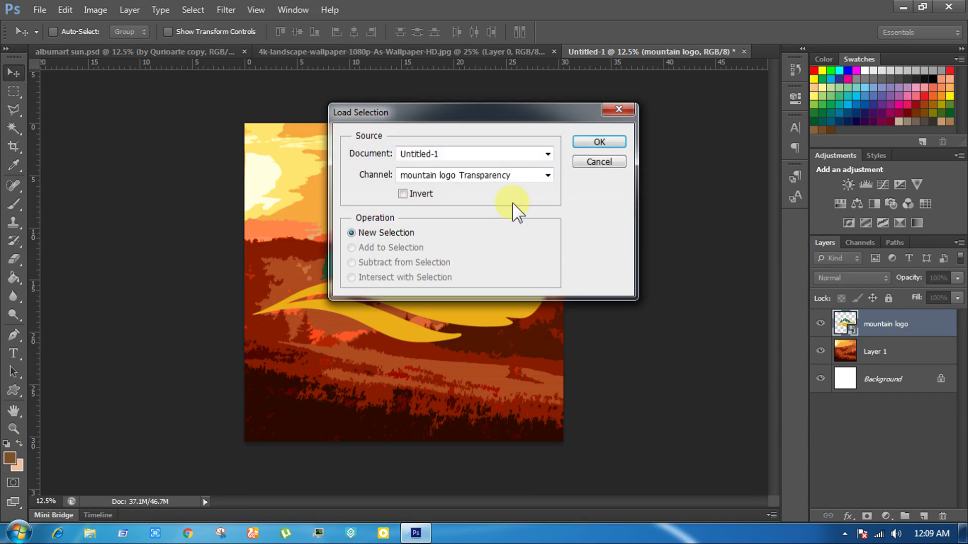
click(610, 141)
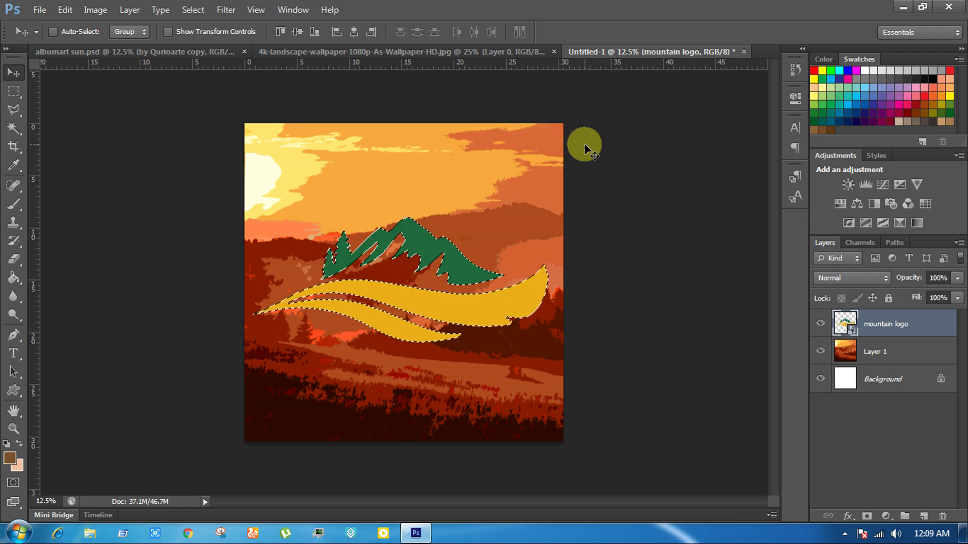
click(14, 167)
click(313, 411)
click(14, 278)
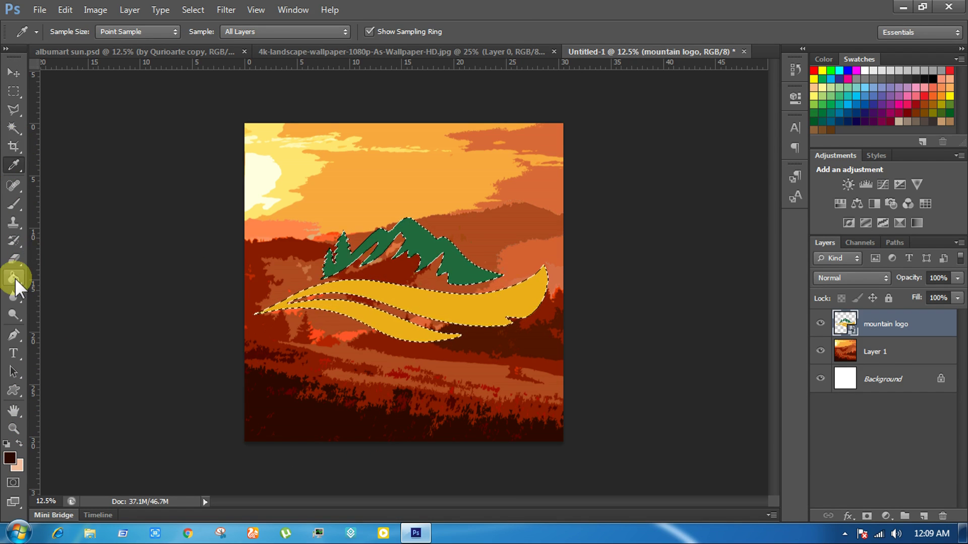
click(422, 241)
click(485, 213)
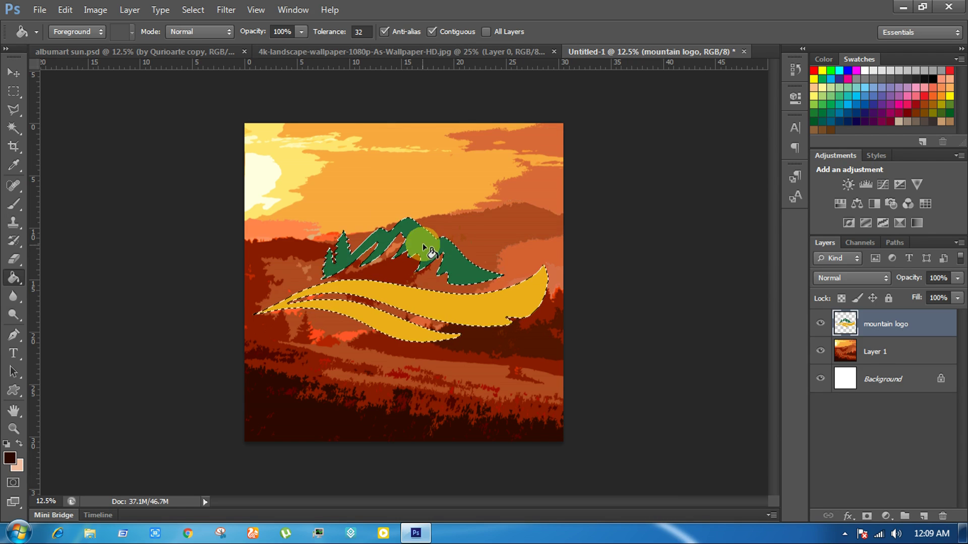
click(420, 246)
click(432, 319)
Step: Deselect, then scale the mountain logo to about 51% and centre it above the hills
click(20, 68)
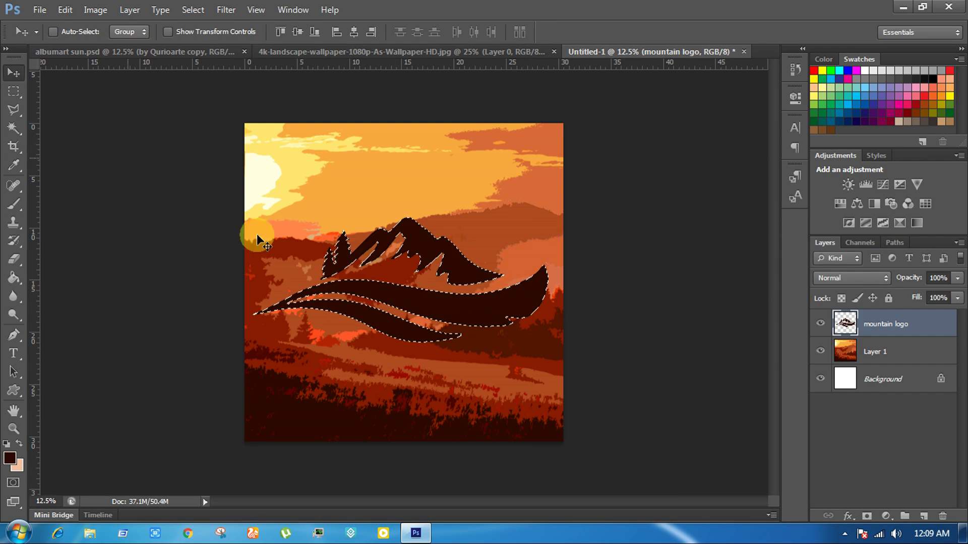
click(14, 91)
click(386, 192)
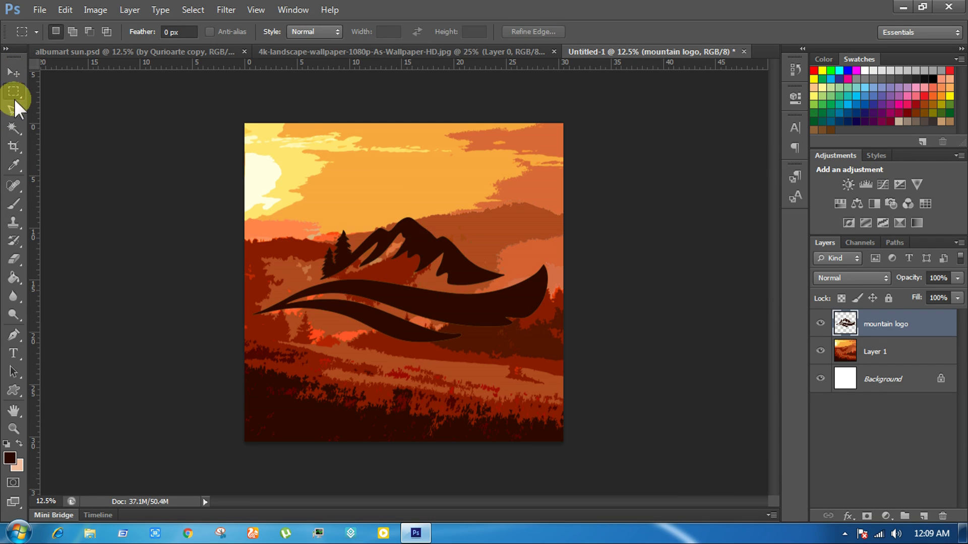
click(14, 72)
key(ctrl+t)
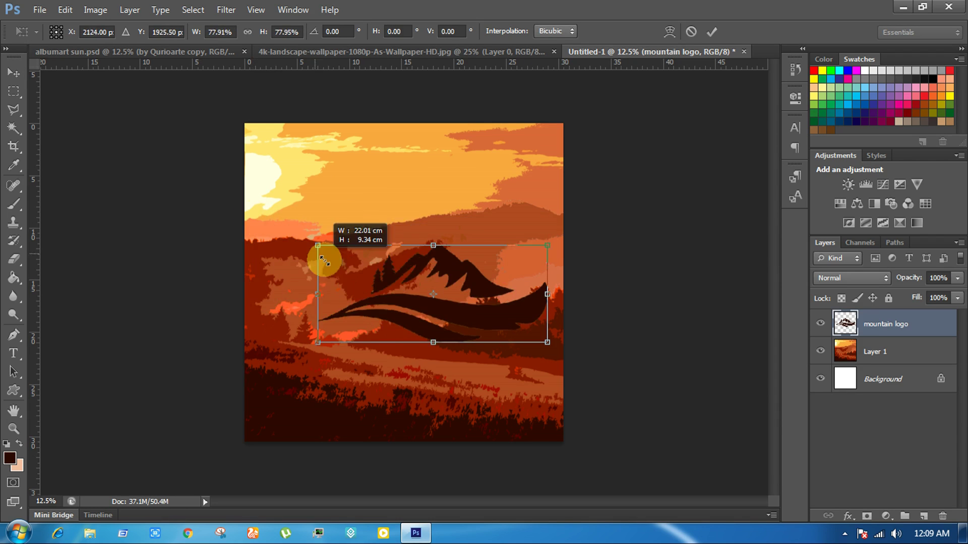
drag(252, 217, 395, 280)
mouse_move(488, 292)
mouse_down()
mouse_move(437, 254)
mouse_move(422, 217)
mouse_up()
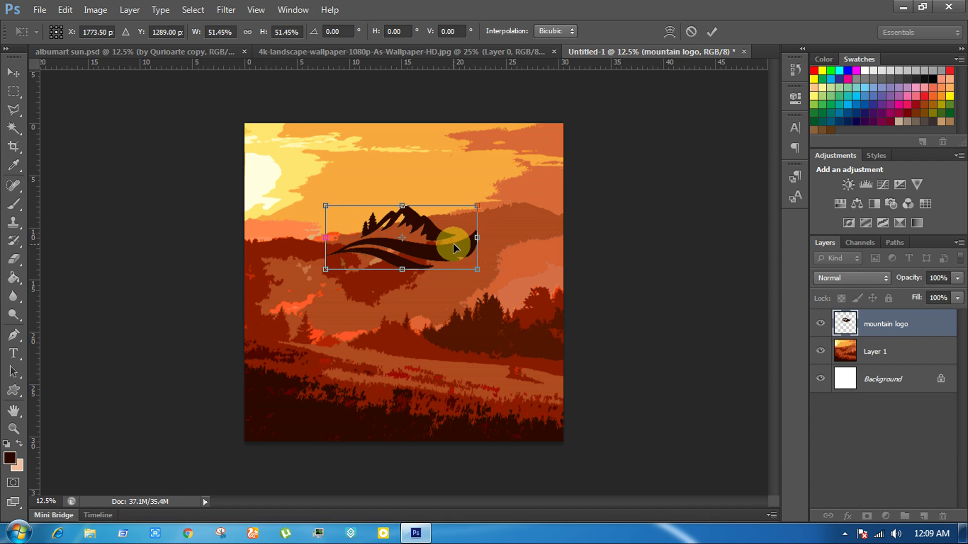
drag(421, 245, 420, 248)
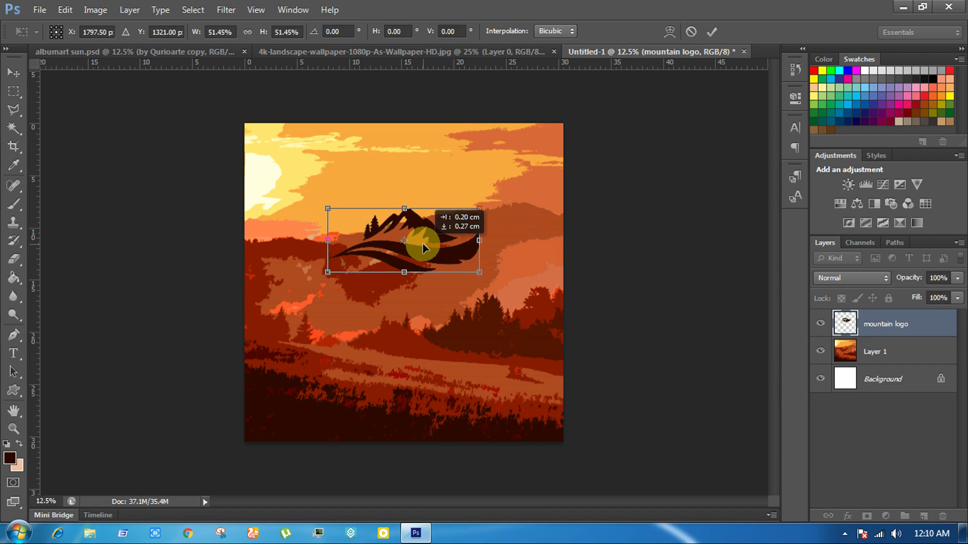
Step: Place pine.png into the artwork
click(39, 9)
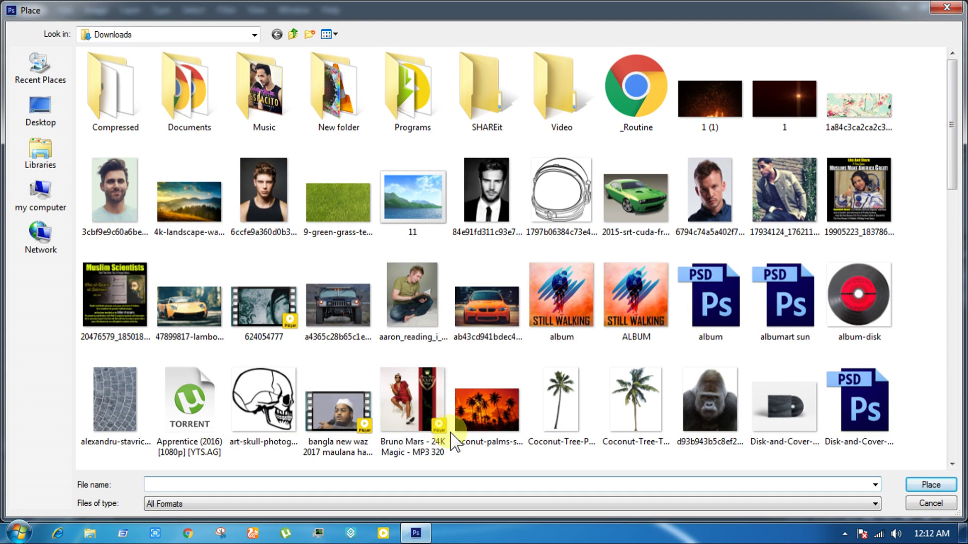
text(p)
click(454, 432)
click(930, 484)
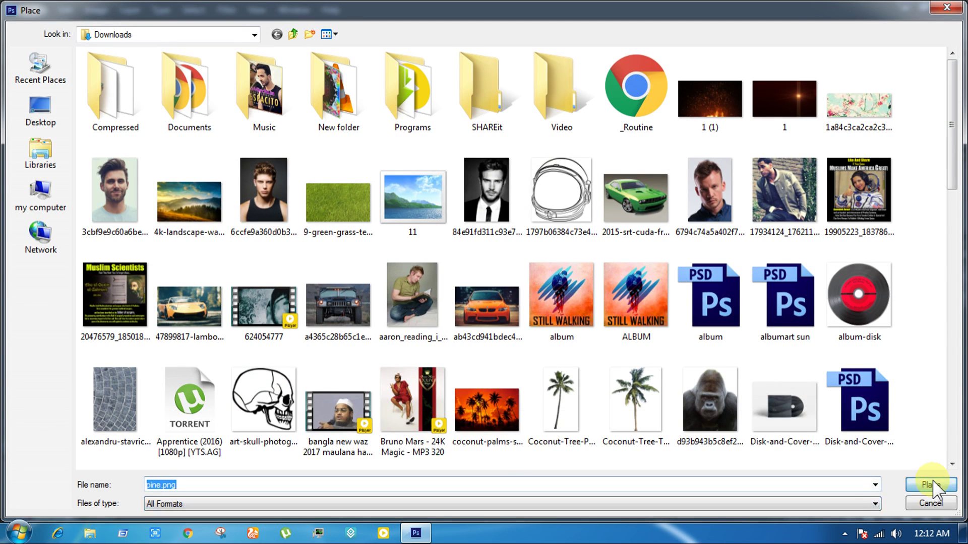
key(Return)
Step: Magic-wand select the central pine tree and fill it dark brown
click(13, 128)
click(411, 272)
click(13, 277)
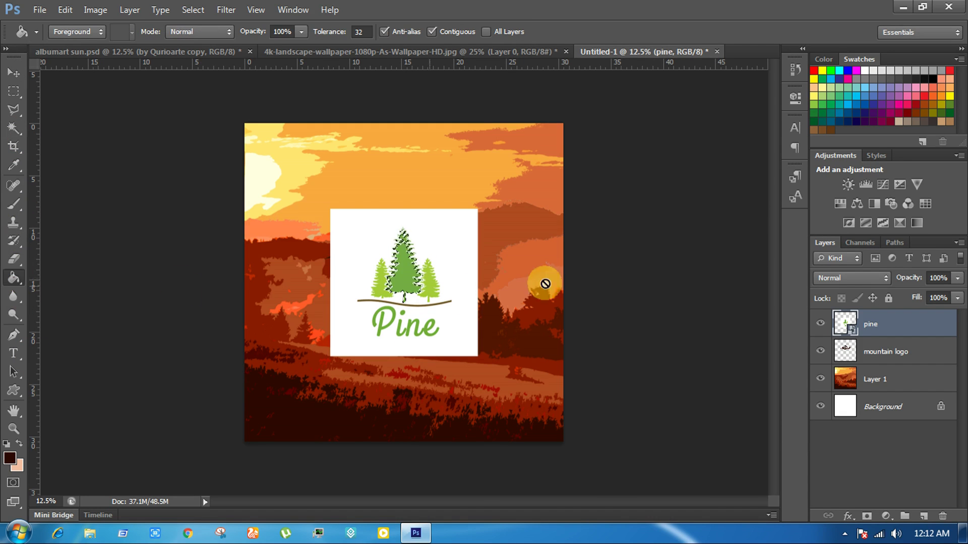
click(423, 263)
key(Return)
click(422, 263)
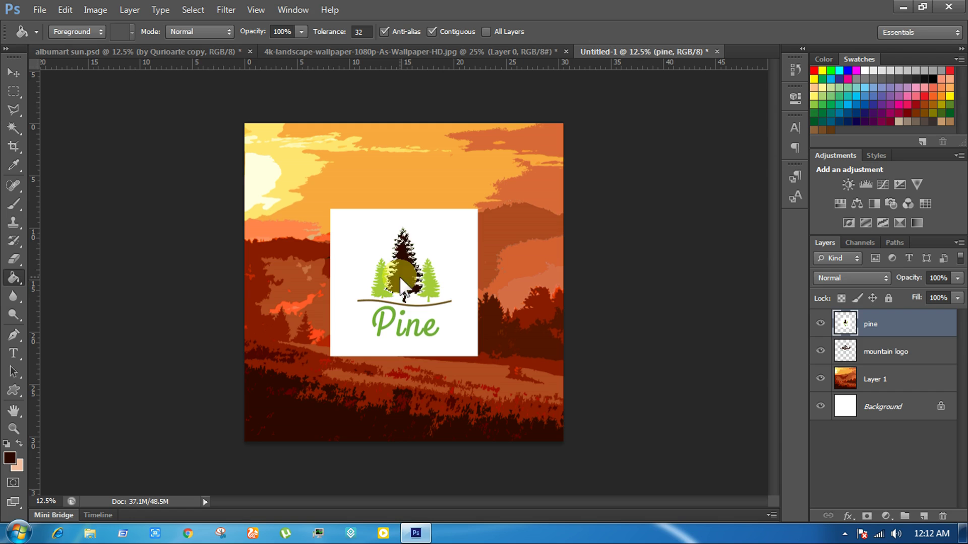
Step: Erase the white square and green Pine logo, keeping only the pine tree on the mountain logo
click(17, 71)
drag(405, 272, 428, 168)
click(13, 91)
click(291, 166)
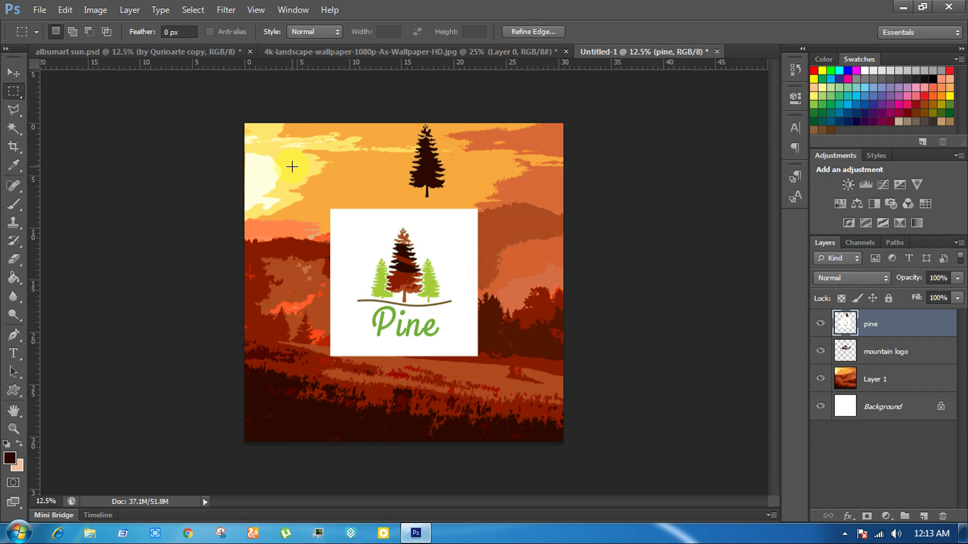
click(13, 259)
drag(312, 242, 570, 319)
click(14, 72)
drag(426, 162, 443, 204)
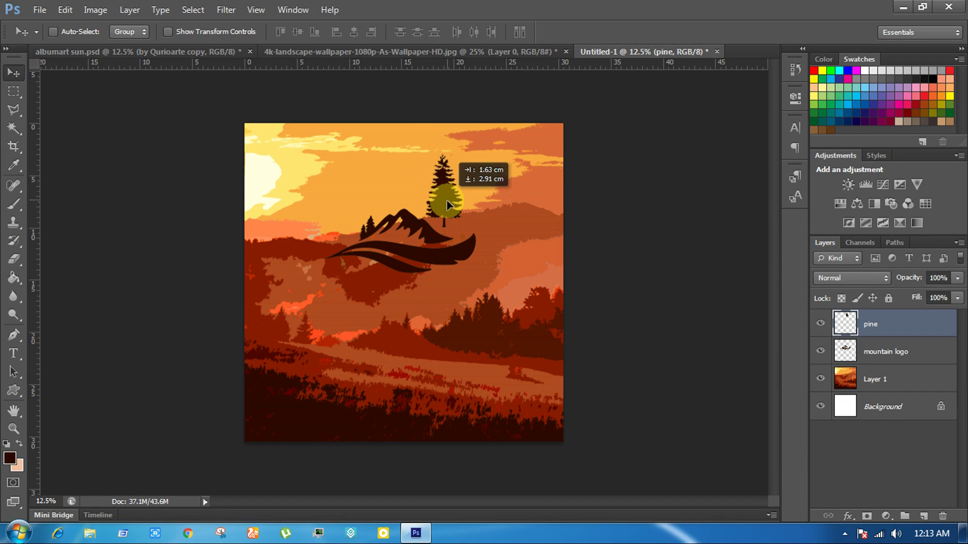
Step: Shrink the pine tree to about half size and tuck it behind the mountain logo layer
key(ctrl+t)
drag(425, 167, 440, 198)
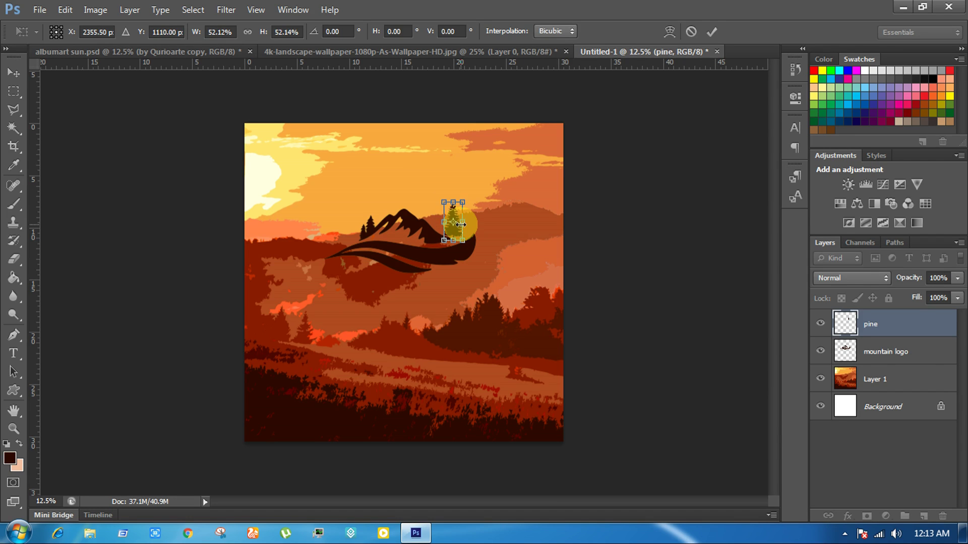
key(Return)
drag(864, 324, 880, 353)
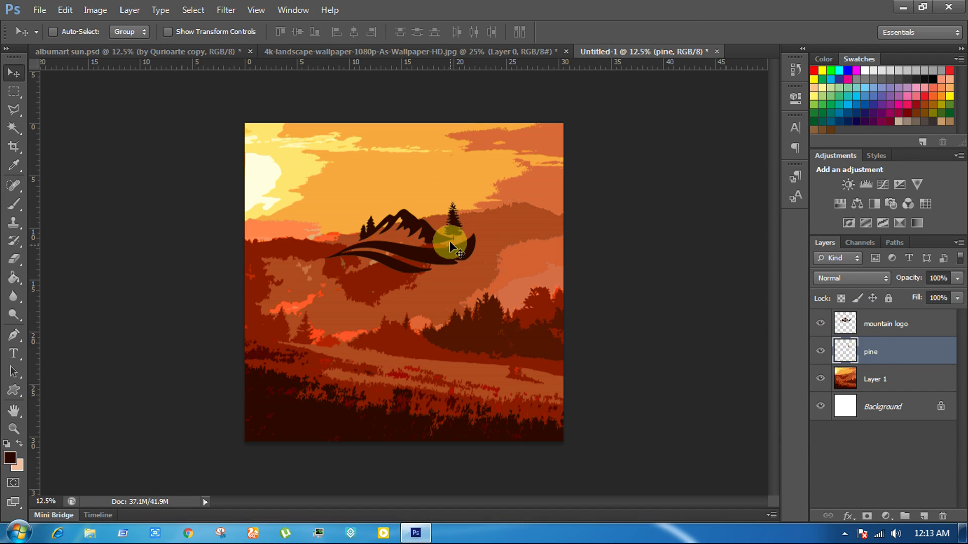
drag(449, 241, 440, 229)
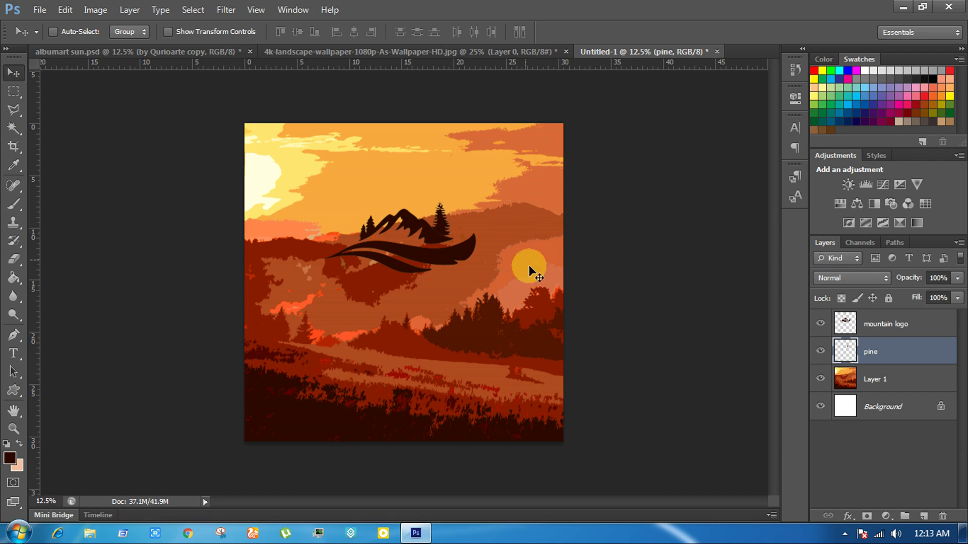
Step: Merge the pine into the mountain logo layer and set its blend mode to Linear Burn
ctrl+click(879, 333)
right_click(878, 332)
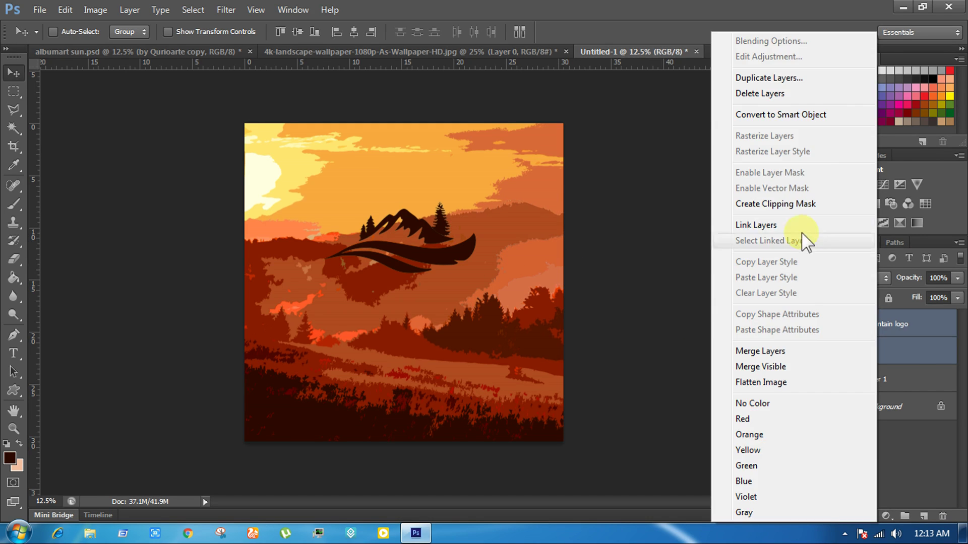
click(788, 411)
click(852, 278)
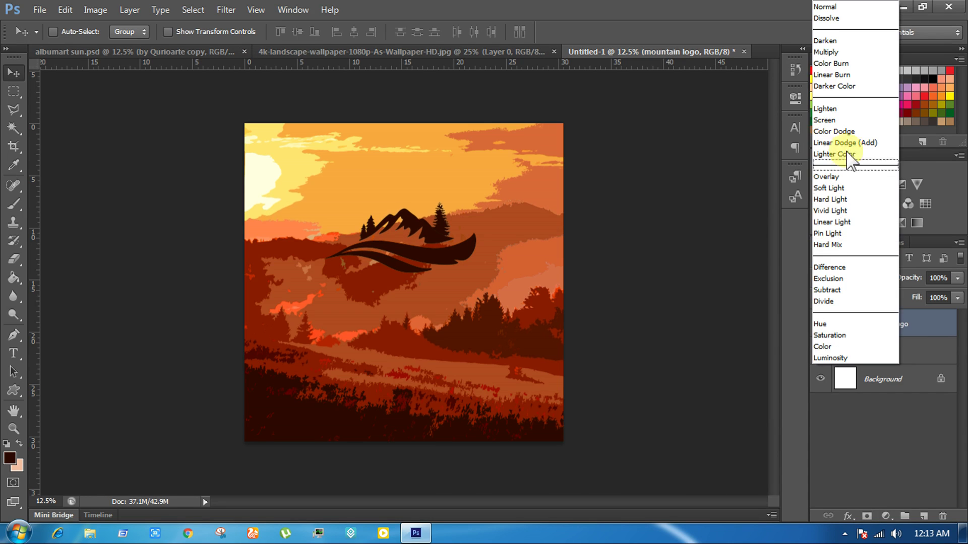
click(865, 82)
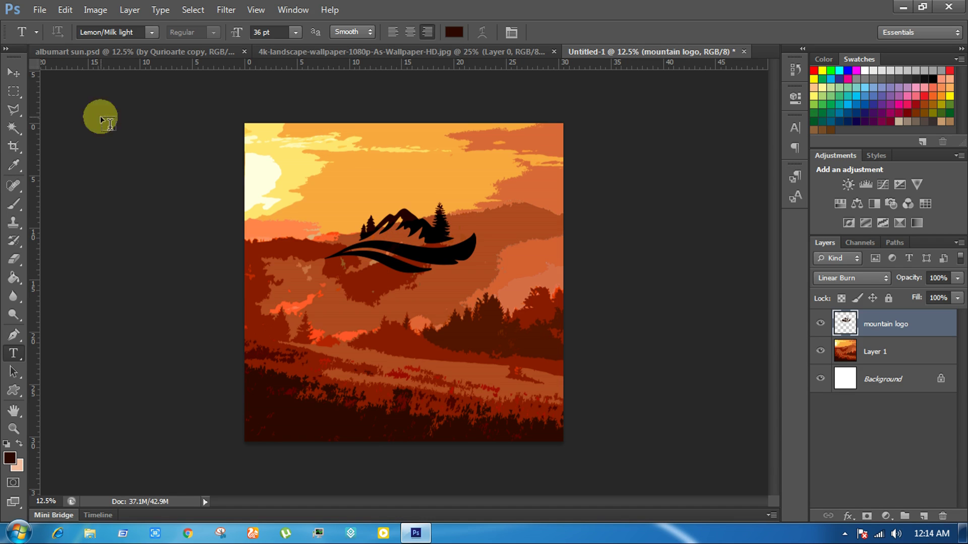
Step: Type the RiseAndPine title above the logo in the Laughing and Smiling font
click(150, 31)
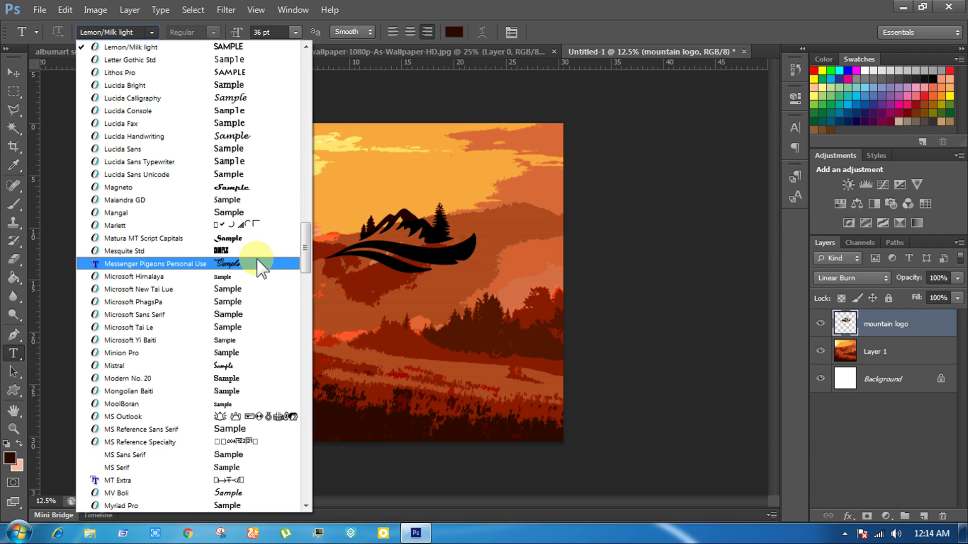
scroll(255, 237, up, 2)
click(254, 156)
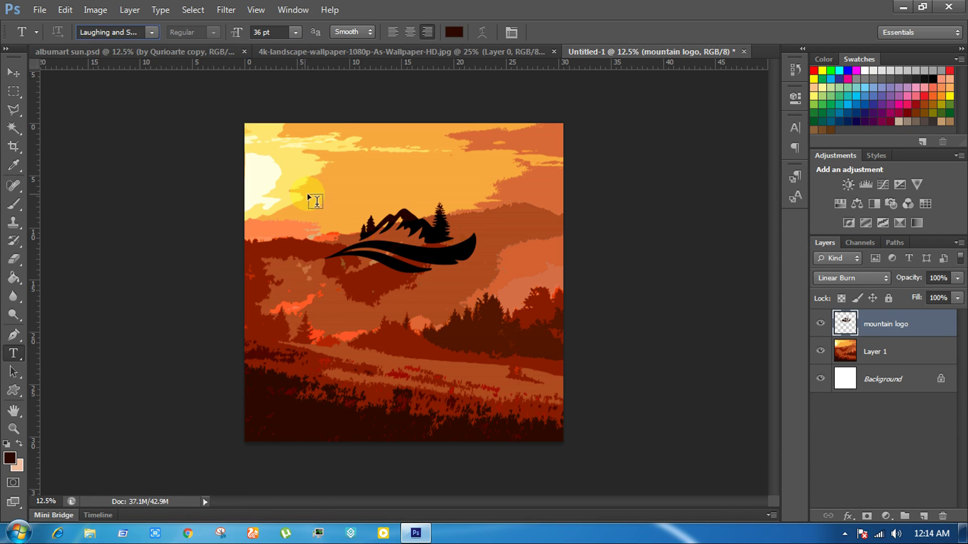
click(392, 199)
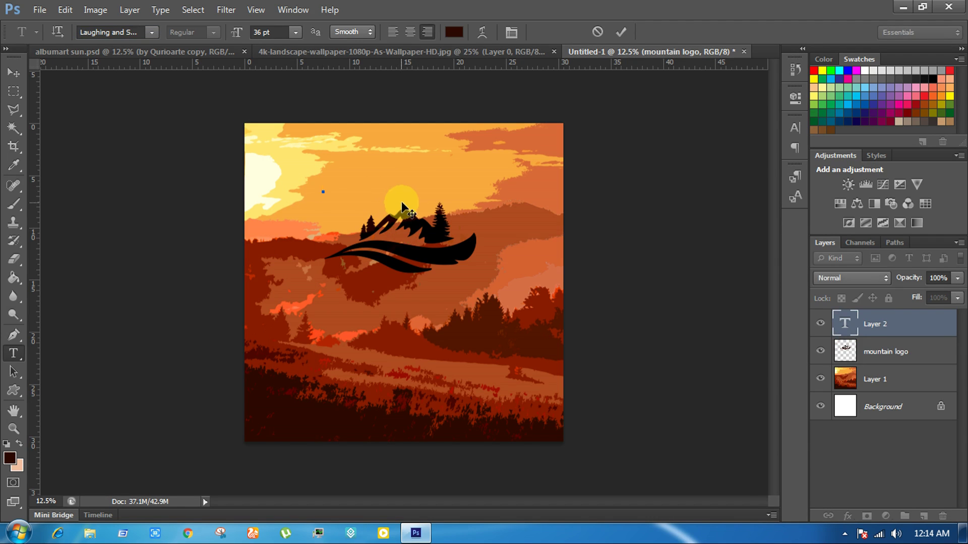
text(Rise)
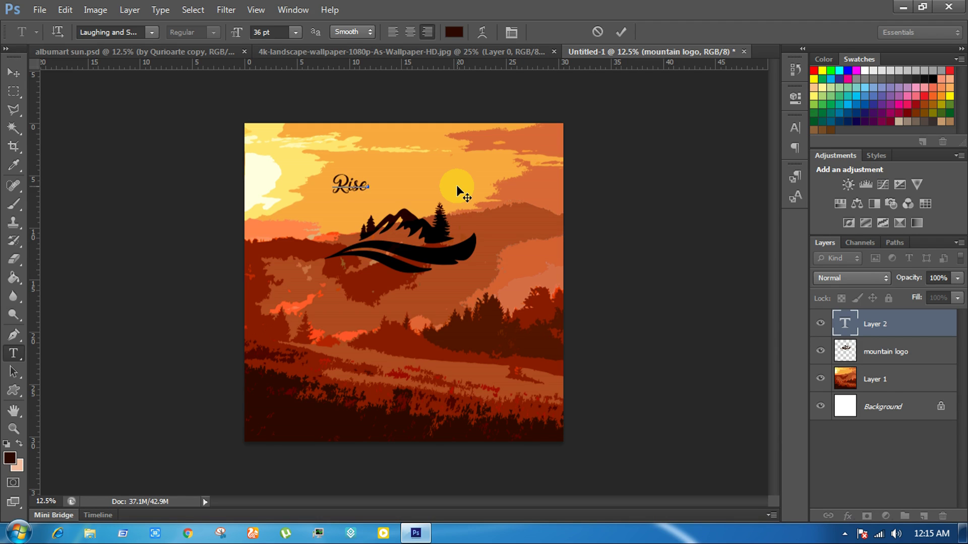
text( A)
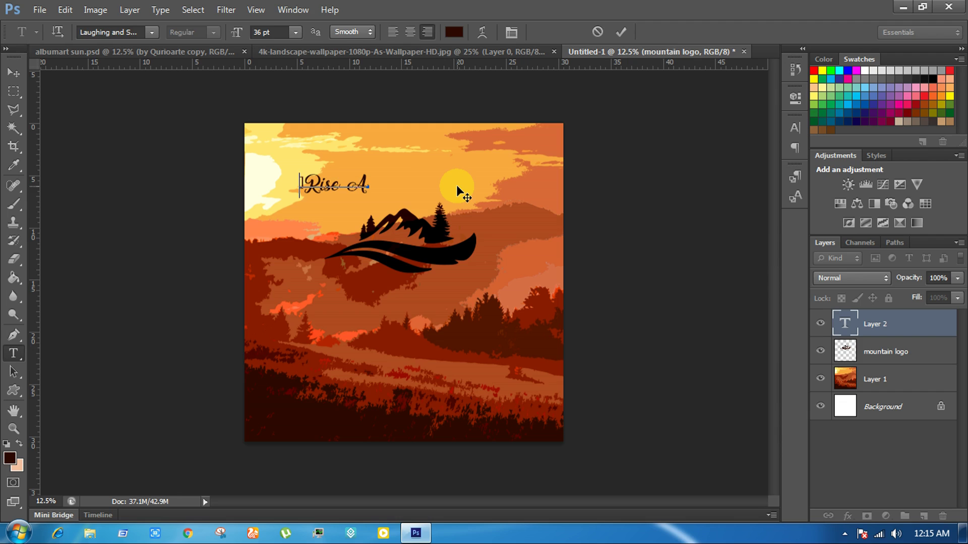
key(BackSpace)
key(BackSpace)
text(And Pine)
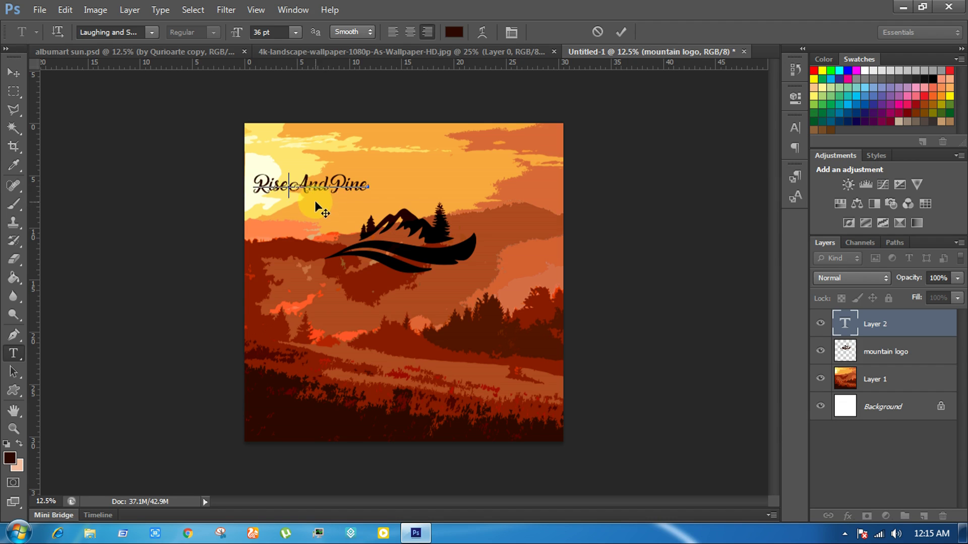
Step: Move the title above the mountain logo and enlarge it to 60 pt
drag(368, 202, 467, 208)
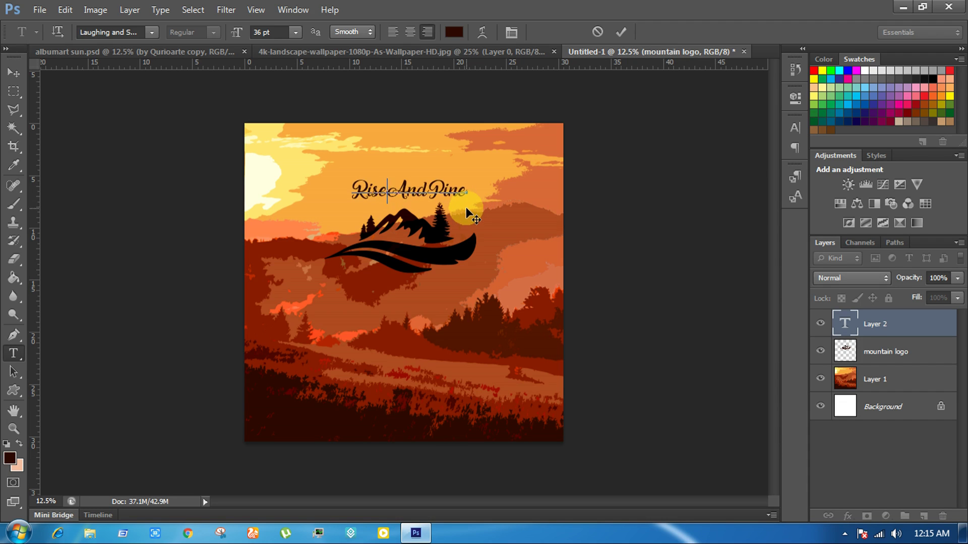
key(ctrl+a)
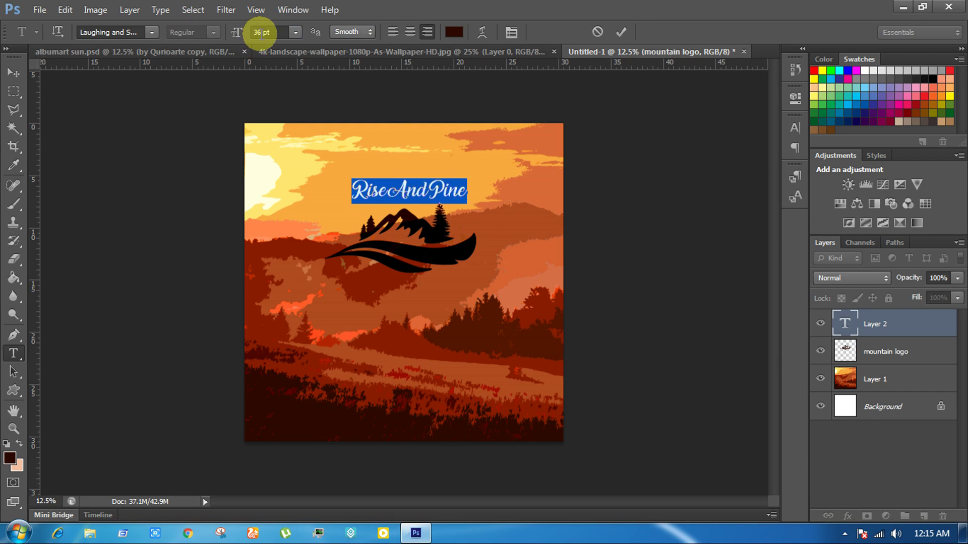
click(262, 33)
key(Up)
key(Up)
key(Up)
key(Up)
key(Up)
key(Up)
key(Up)
key(Up)
key(Up)
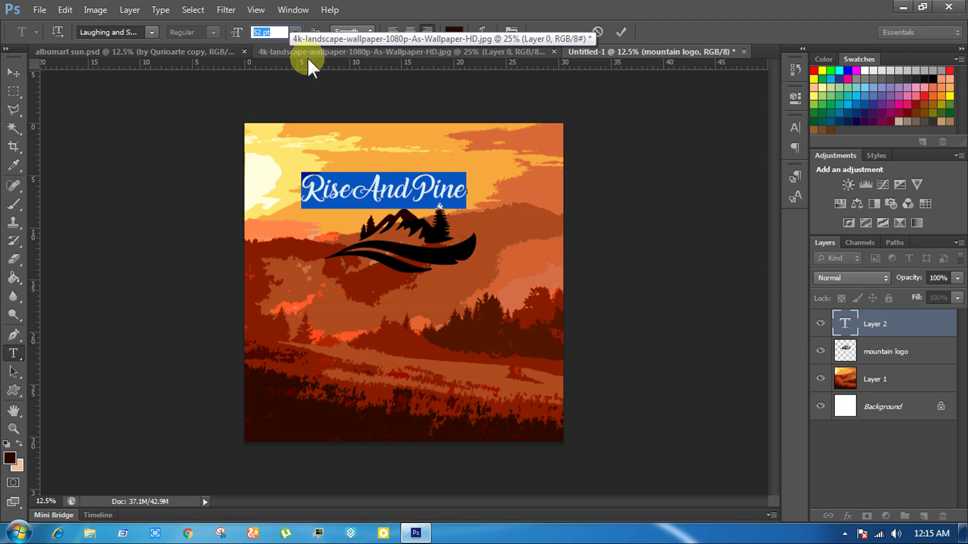
key(Up)
key(Up)
key(Up)
key(Up)
drag(482, 200, 518, 207)
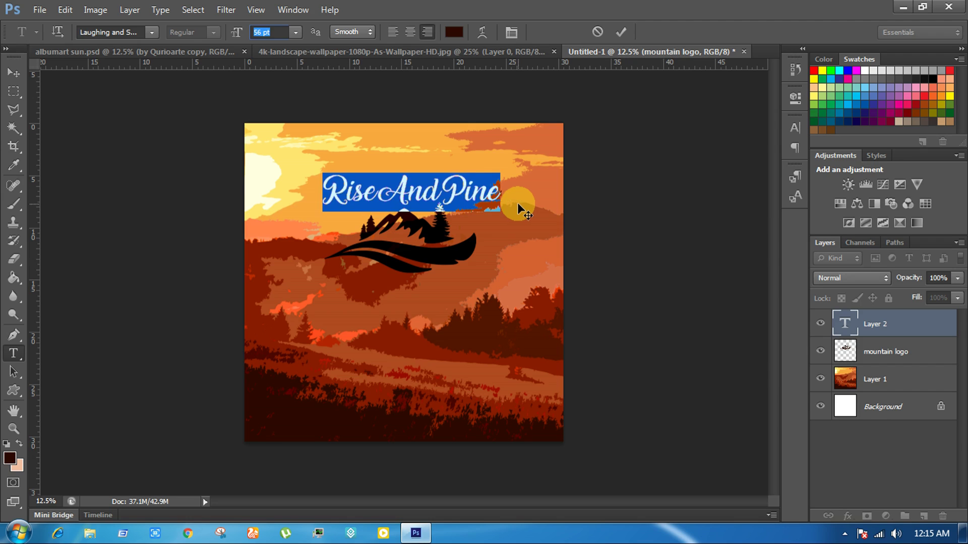
click(458, 193)
key(ctrl+a)
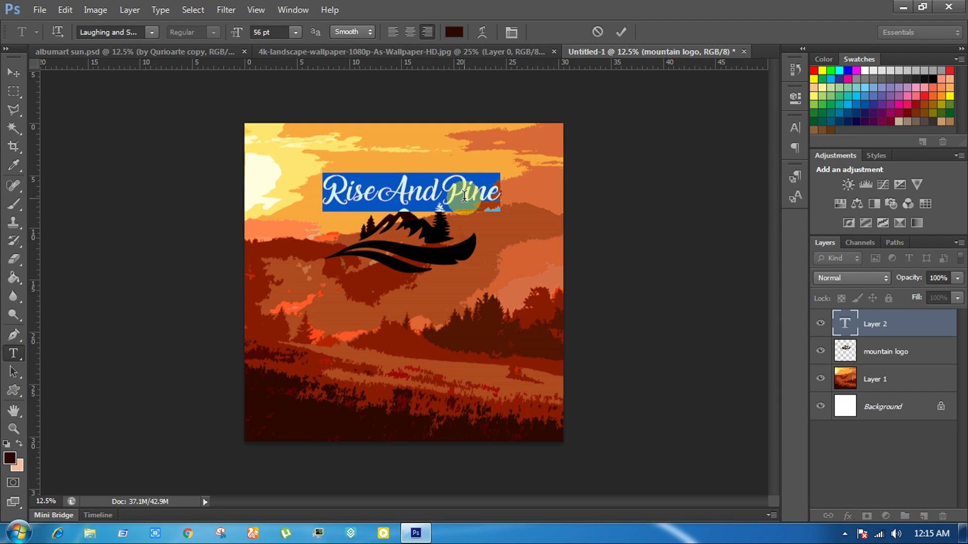
key(Home)
key(ctrl+a)
text(11111)
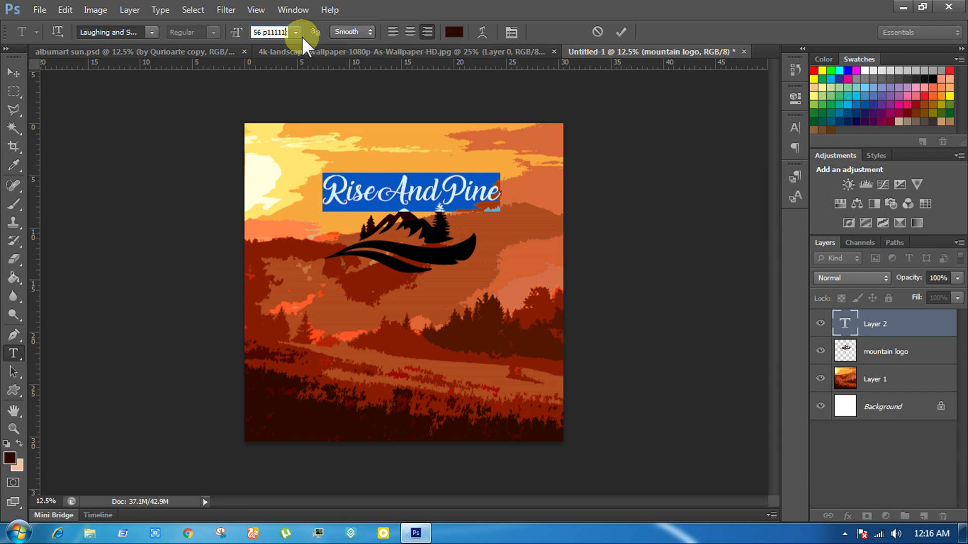
text(60)
key(Return)
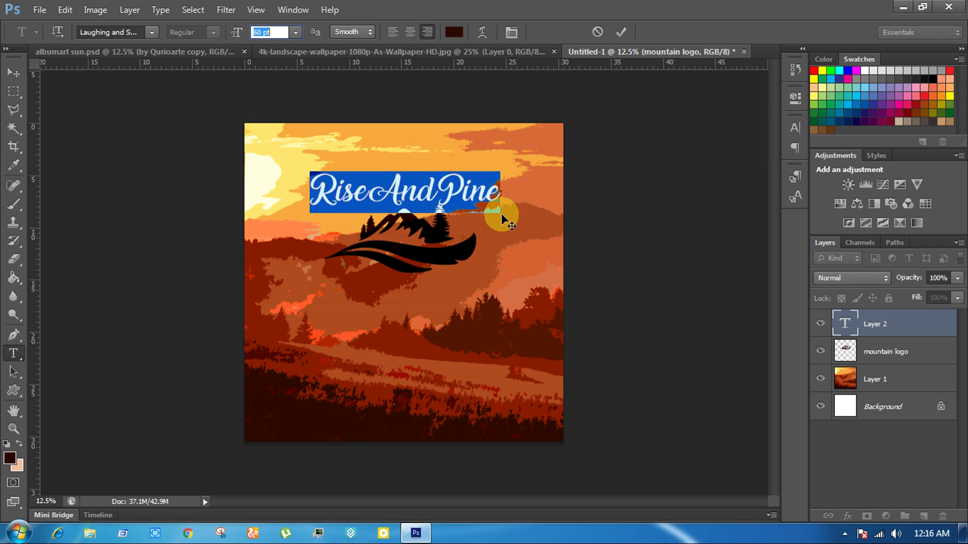
Step: Commit the title and nudge it slightly up and left into position
click(15, 92)
click(14, 73)
drag(457, 188, 451, 185)
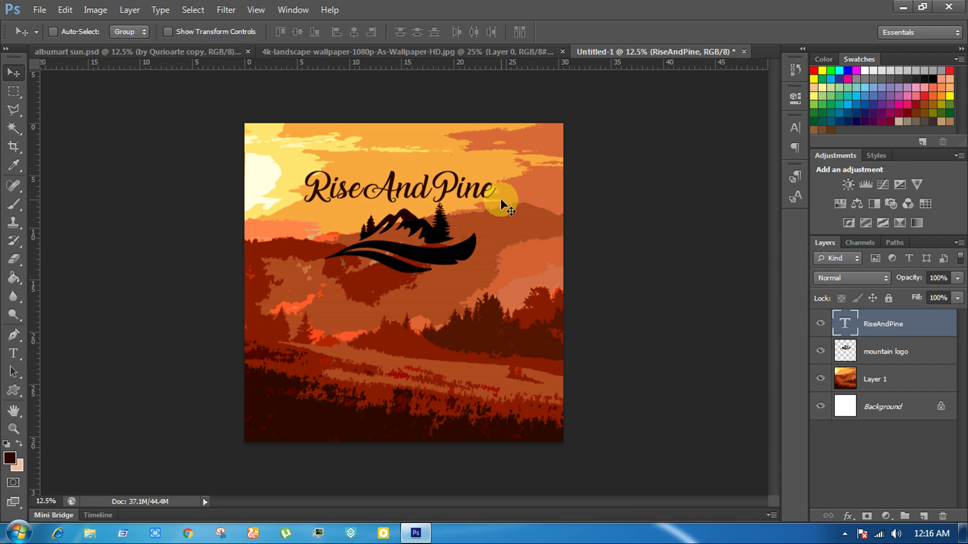
key(shift+Left)
key(shift+Left)
key(shift+Left)
key(shift+Down)
key(shift+Down)
key(shift+Down)
key(shift+Down)
key(shift+Down)
key(shift+Down)
key(shift+Down)
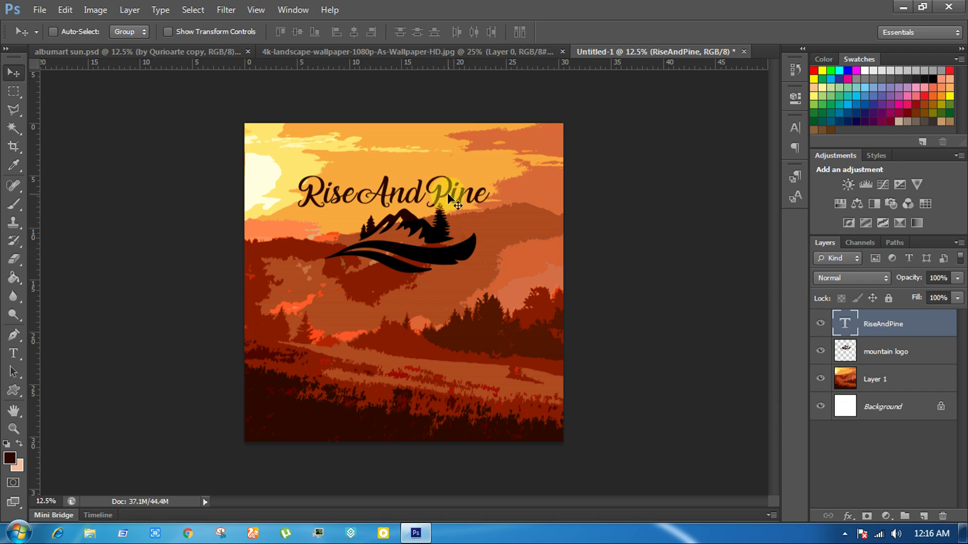
Step: Right-align the title, reduce it to 58 pt, and nudge it a few pixels left
click(14, 354)
click(335, 202)
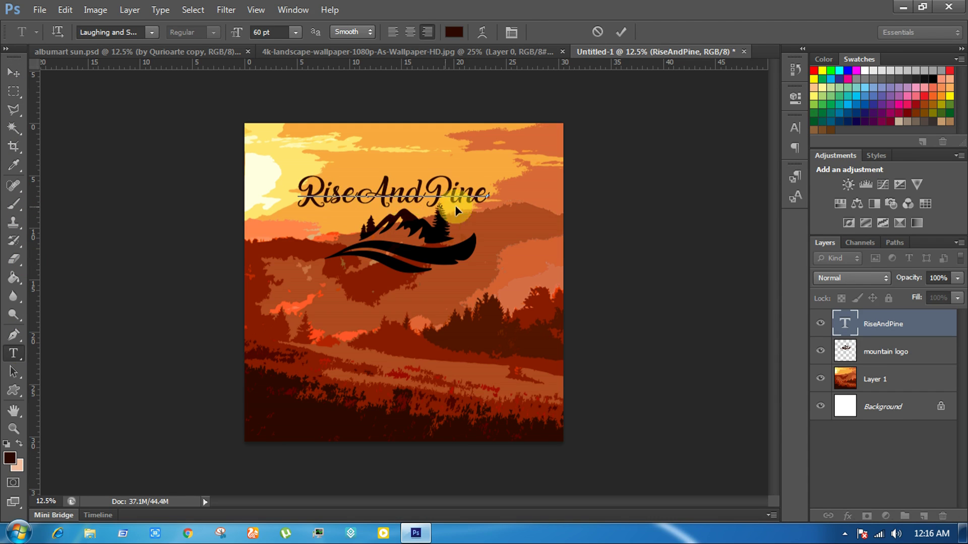
key(ctrl+a)
click(432, 32)
click(261, 31)
key(Down)
key(Down)
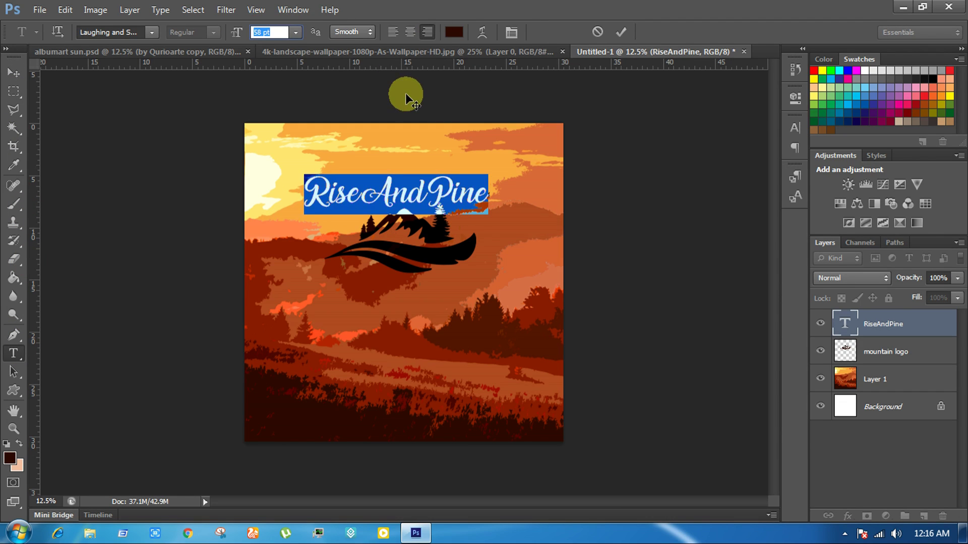
click(16, 72)
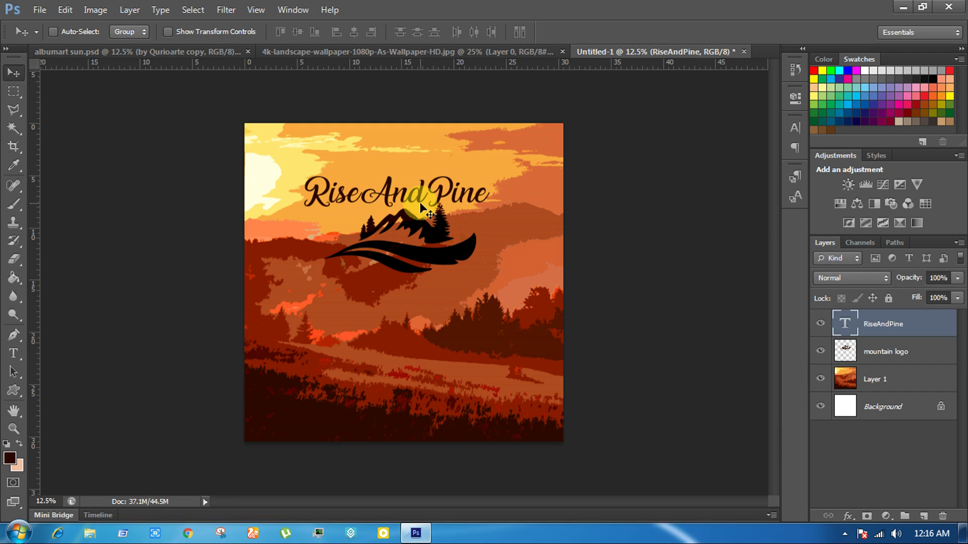
key(shift+Left)
key(shift+Left)
key(shift+Left)
key(shift+Left)
key(shift+Left)
key(shift+Left)
key(shift+Left)
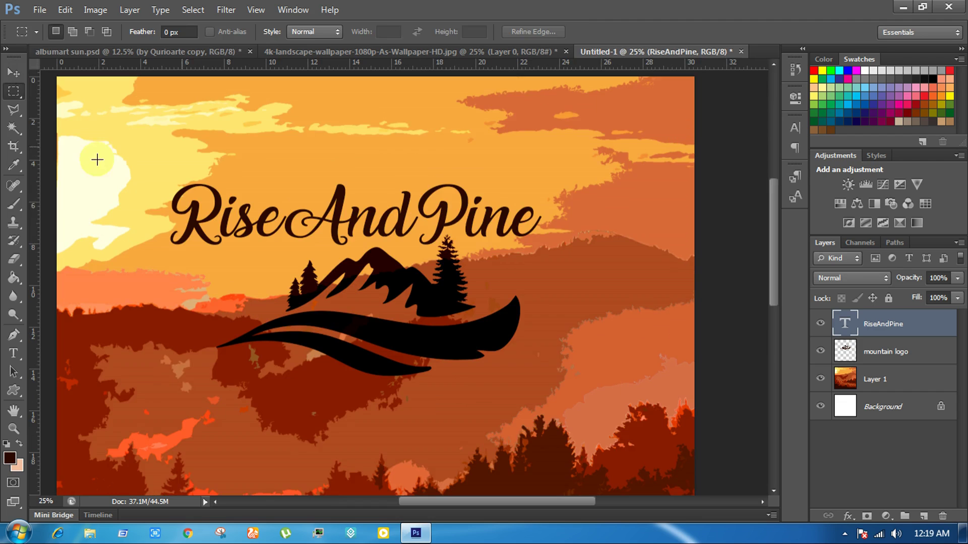
click(14, 343)
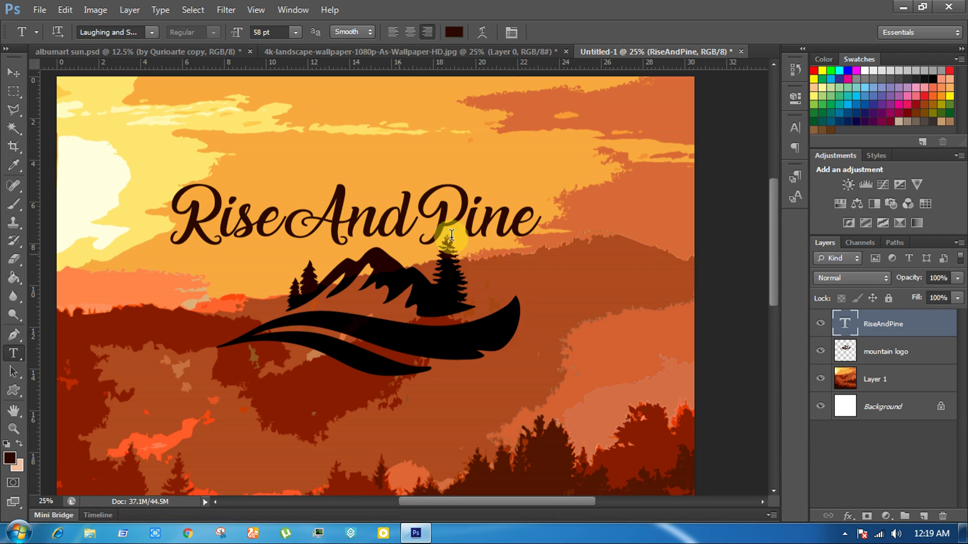
click(493, 278)
click(151, 32)
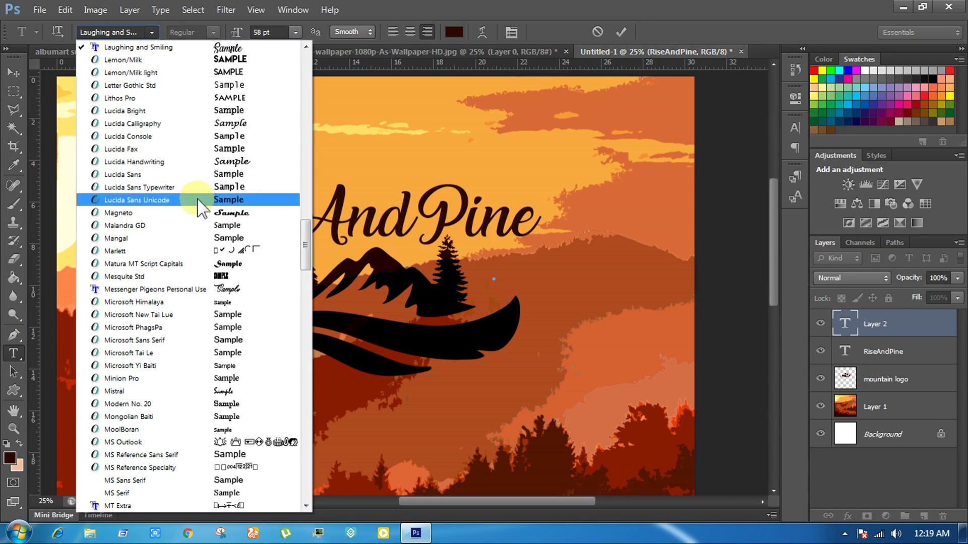
click(152, 32)
key(ctrl)
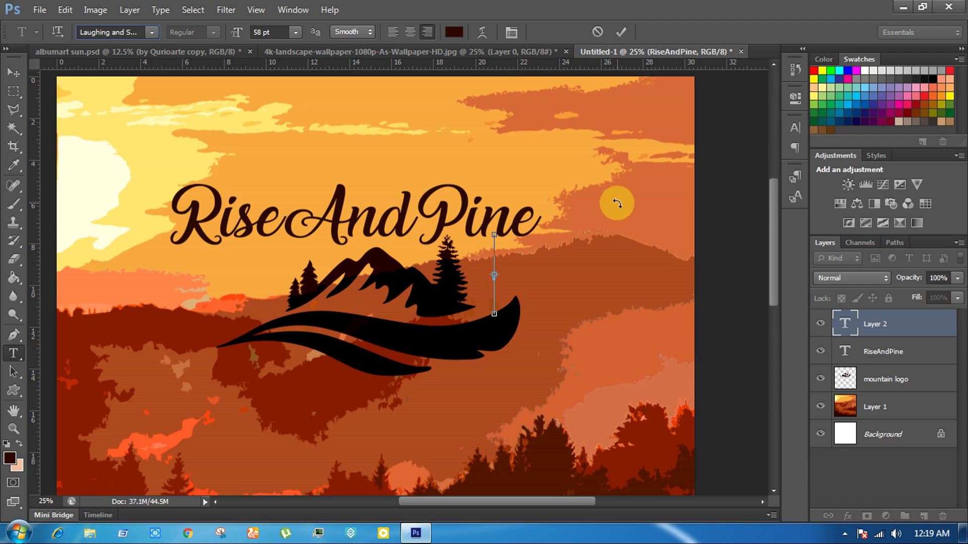
key(ctrl+0)
key(Escape)
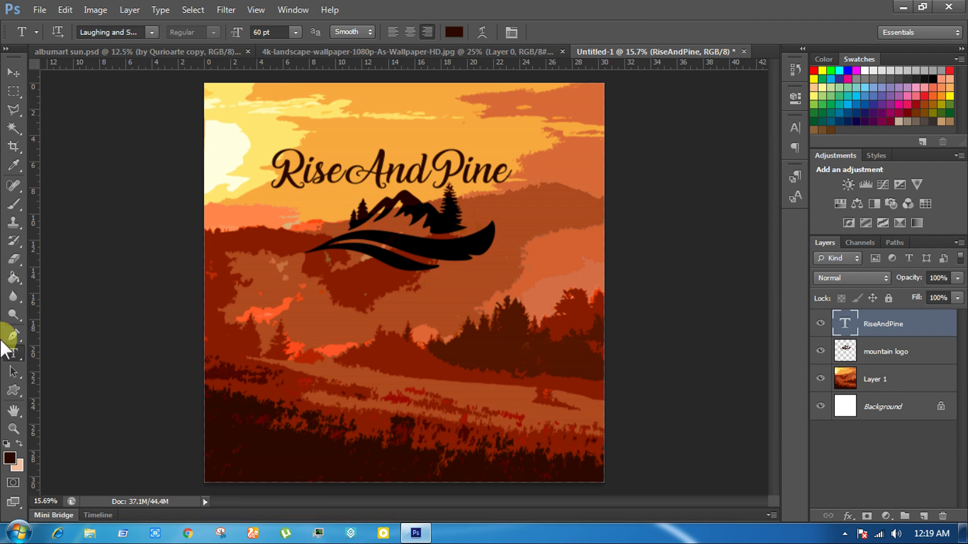
click(11, 73)
click(13, 352)
click(151, 32)
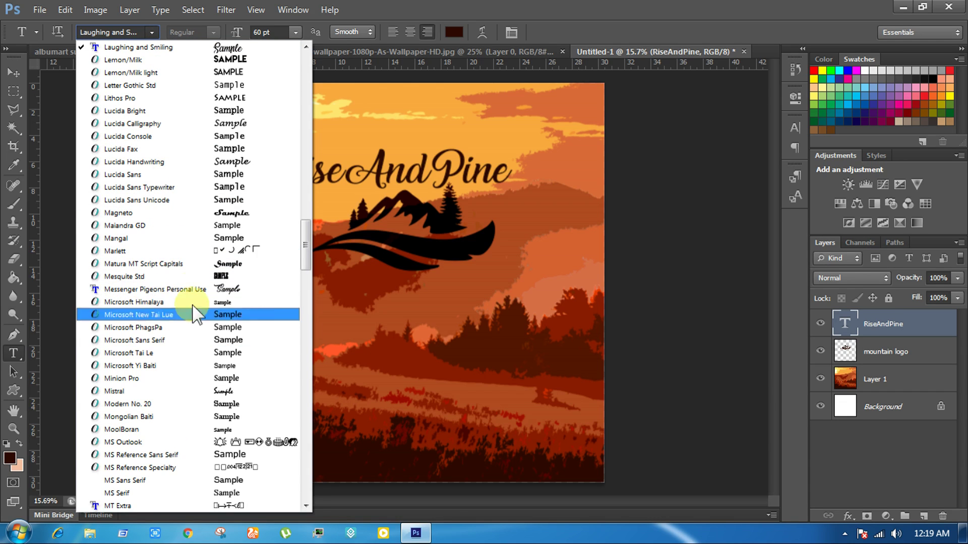
scroll(196, 297, down, 1)
scroll(197, 290, up, 1)
scroll(194, 242, up, 1)
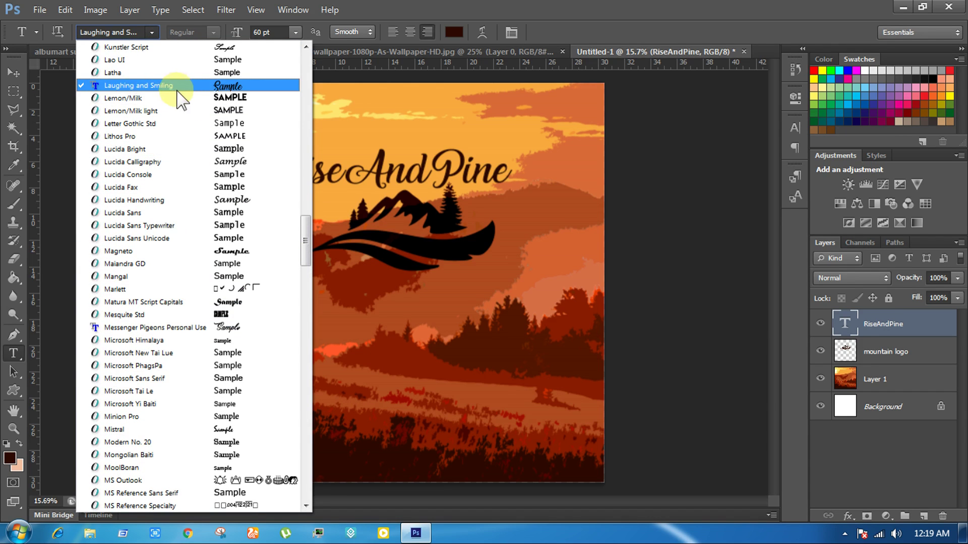
scroll(194, 97, up, 2)
scroll(199, 227, down, 2)
scroll(186, 347, up, 1)
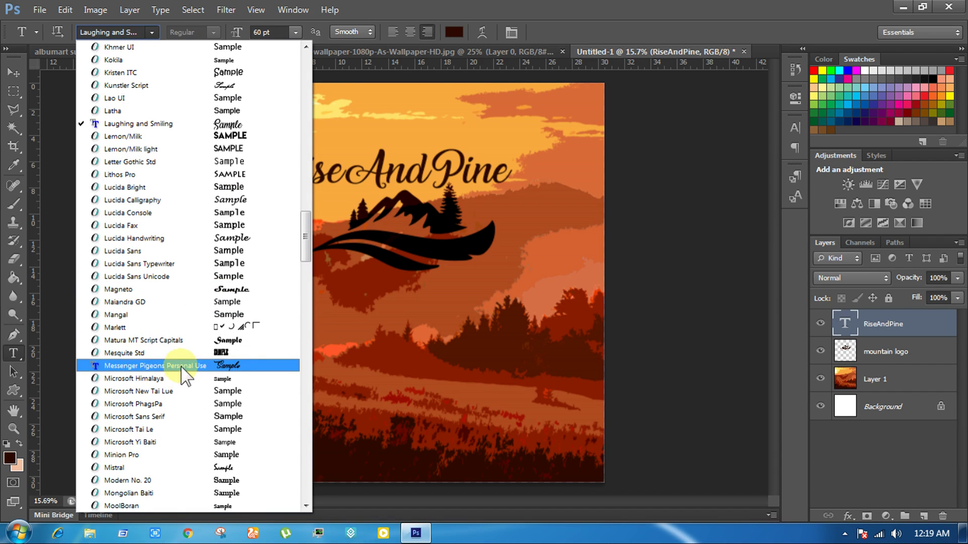
click(161, 367)
key(ctrl+z)
click(503, 210)
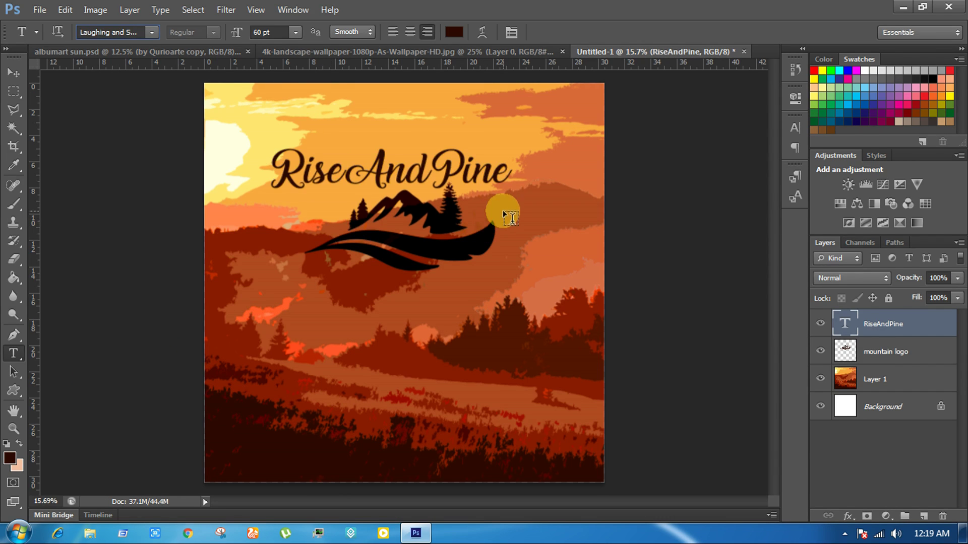
click(153, 32)
click(186, 277)
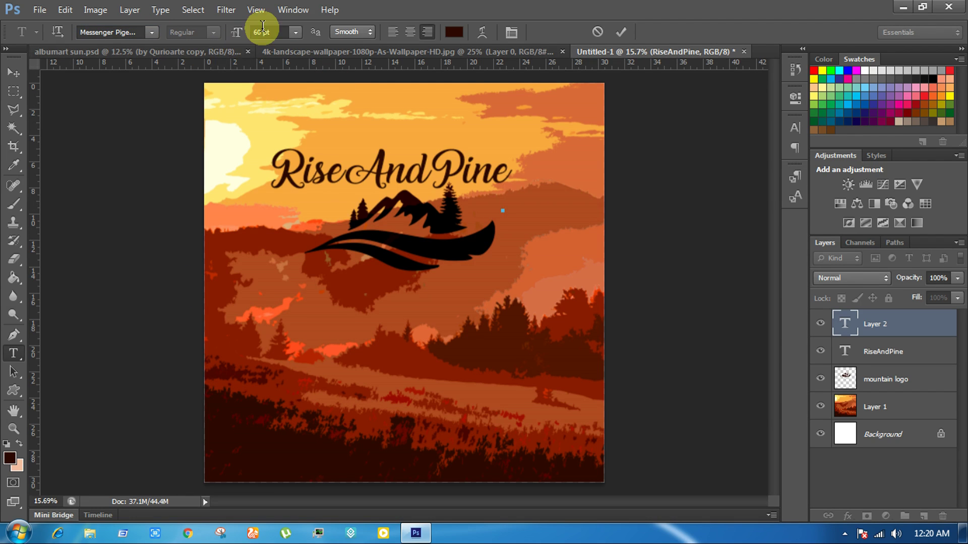
Step: Type the artist-credit byline in small script and place it under the word Pine
text(36)
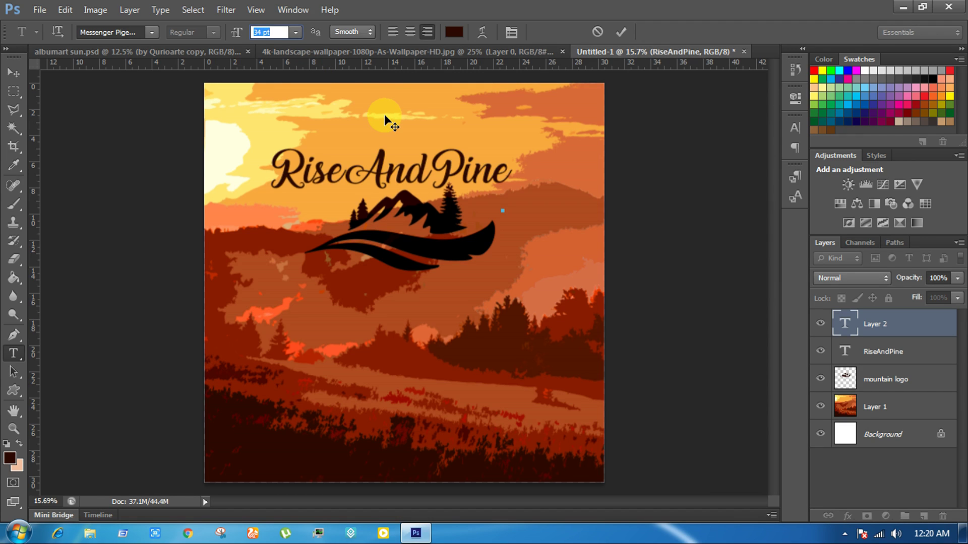
key(Return)
text(by Qurioarte)
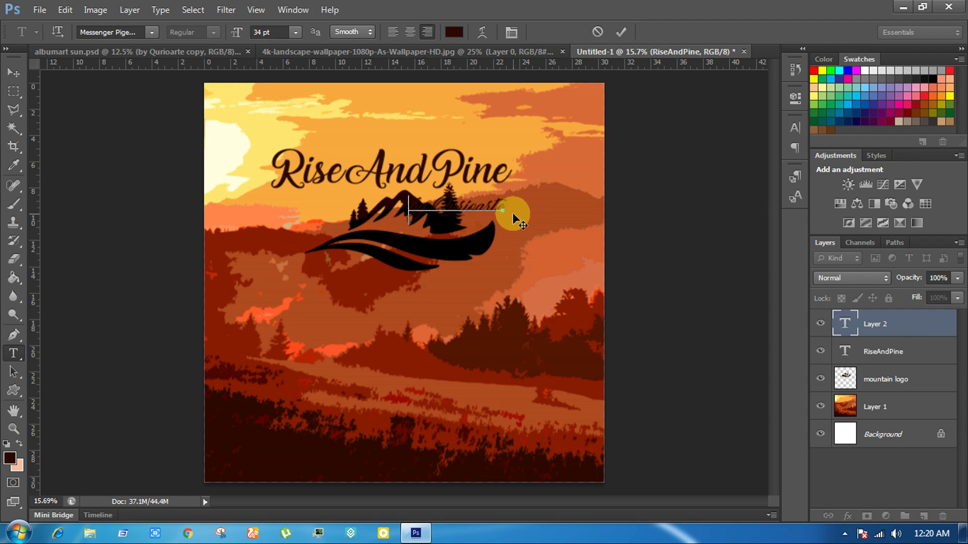
drag(513, 218, 570, 211)
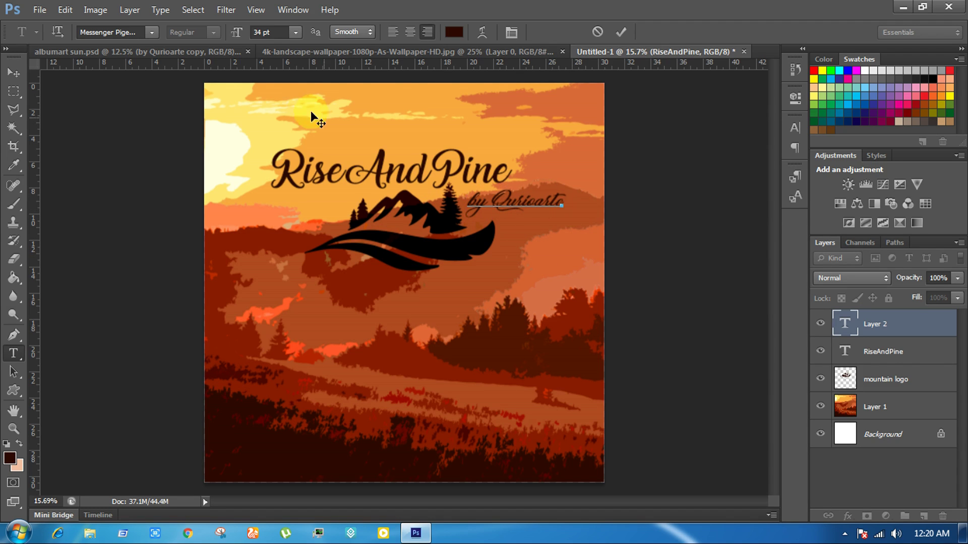
click(13, 91)
click(113, 52)
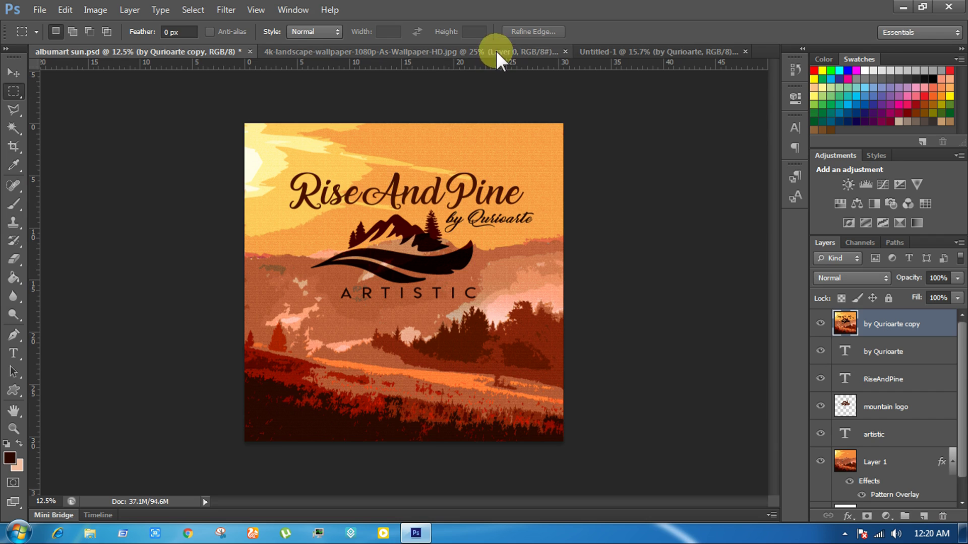
Step: Return to Untitled-1 and drag the mountain logo into place below the title
click(496, 50)
drag(627, 51, 313, 56)
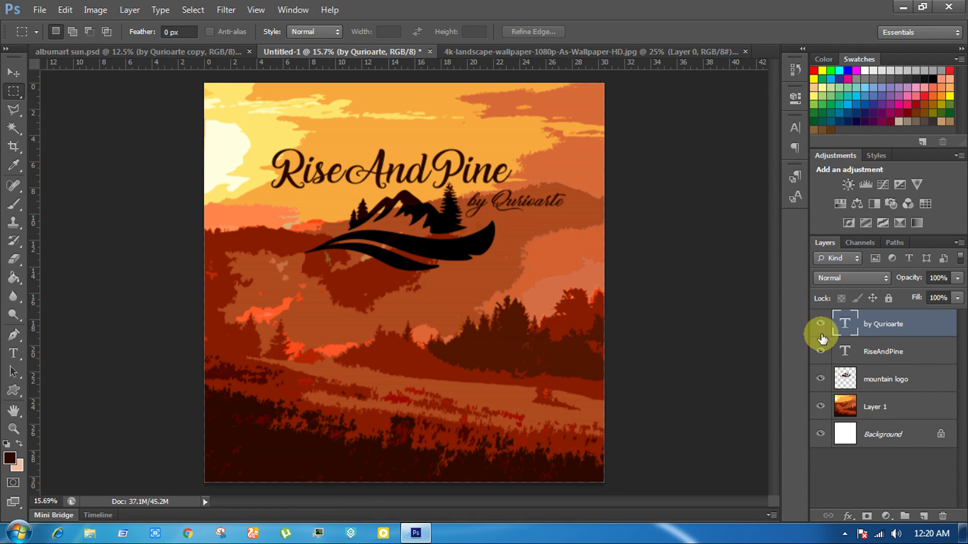
click(847, 373)
key(v)
drag(418, 216, 386, 214)
drag(507, 201, 514, 203)
Step: Centre the mountain logo horizontally under the RiseAndPine title, then nudge it slightly left
ctrl+click(865, 351)
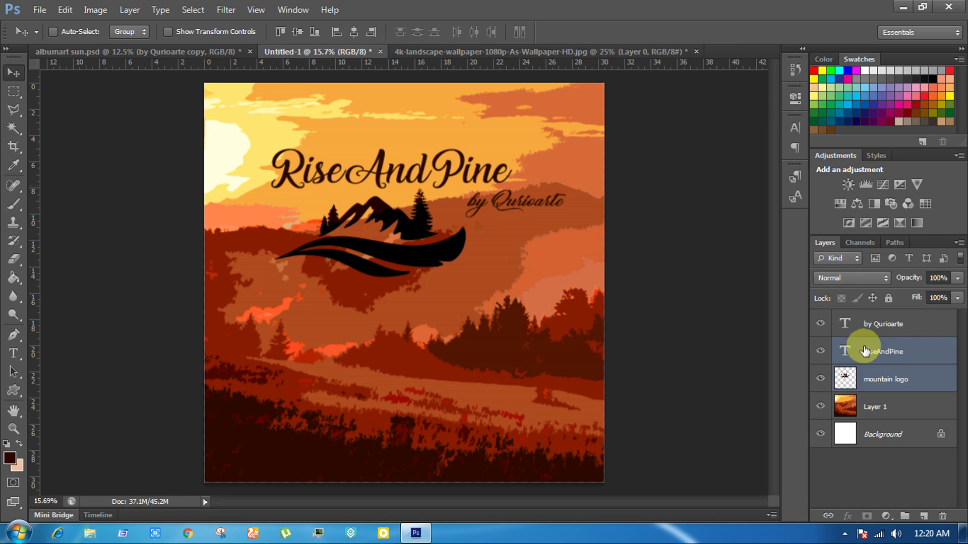
click(352, 31)
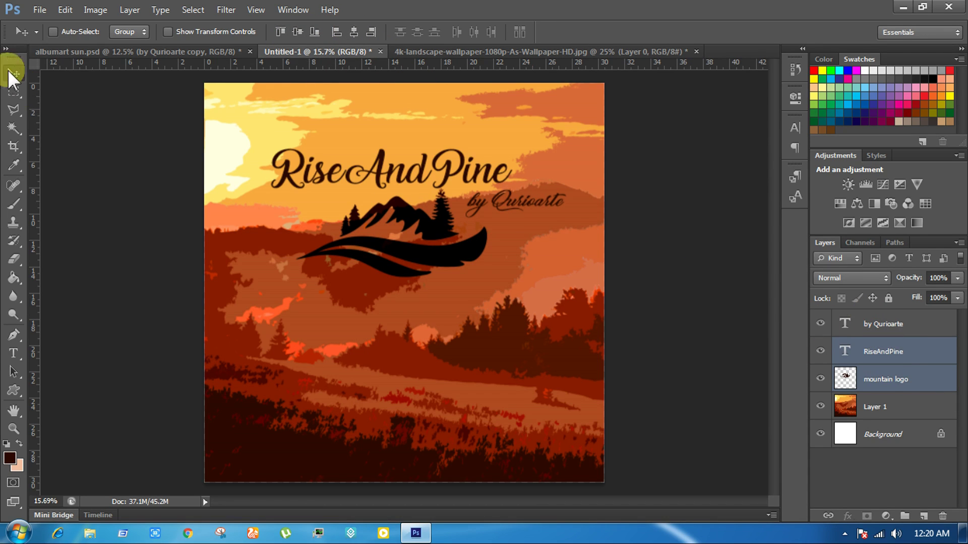
click(870, 386)
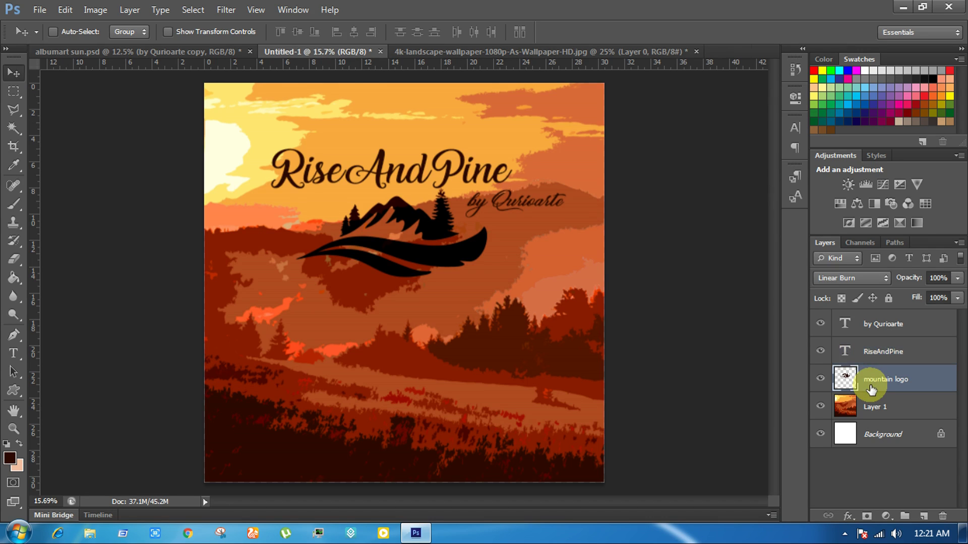
key(shift+Left)
key(shift+Left)
key(shift+Left)
key(shift+Left)
key(shift+Left)
key(shift+Left)
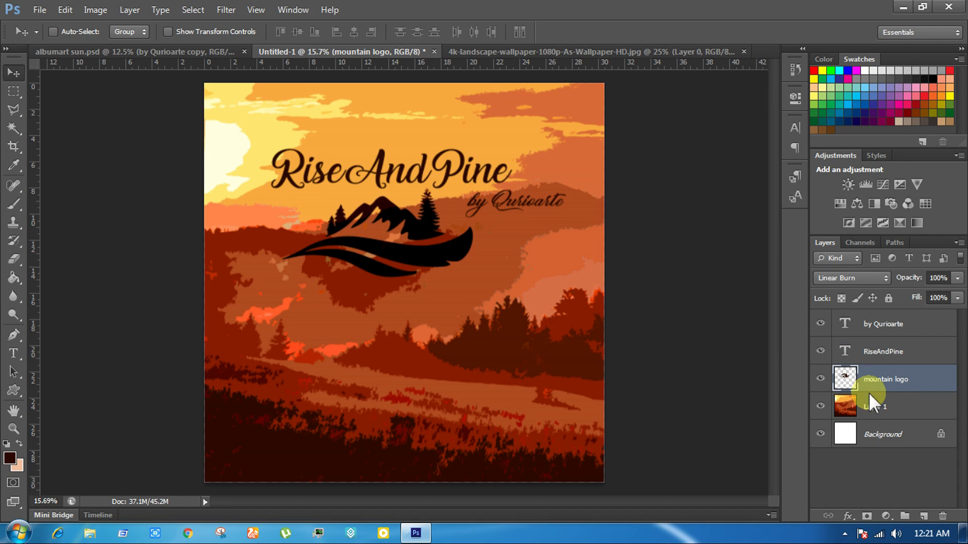
click(872, 325)
key(shift+Left)
key(shift+Left)
key(shift+Left)
key(shift+Left)
key(shift+Left)
key(shift+Left)
key(shift+Left)
key(shift+Left)
key(shift+Left)
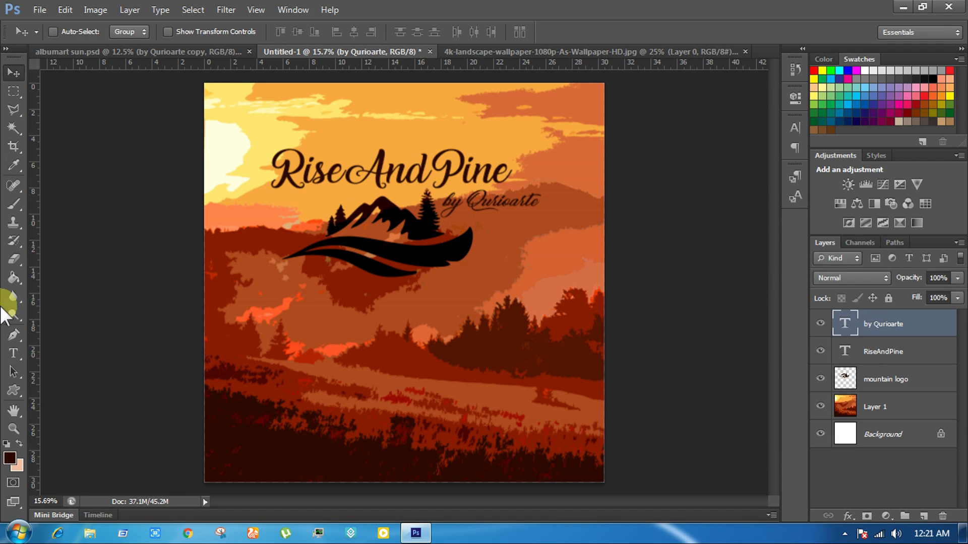
Step: Recolour the byline text to a dark brown sampled from the artwork
click(13, 353)
click(489, 196)
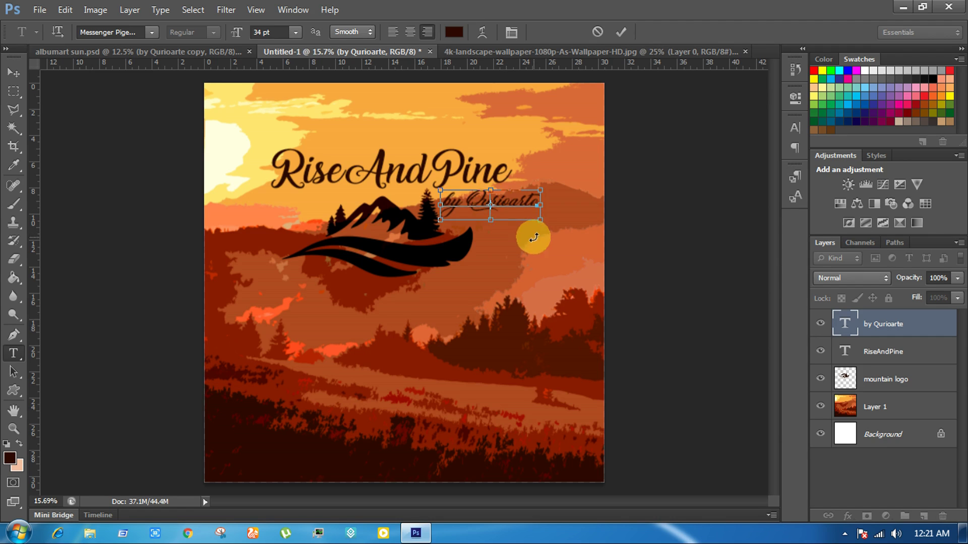
key(ctrl+a)
click(453, 33)
click(274, 454)
click(441, 372)
click(947, 121)
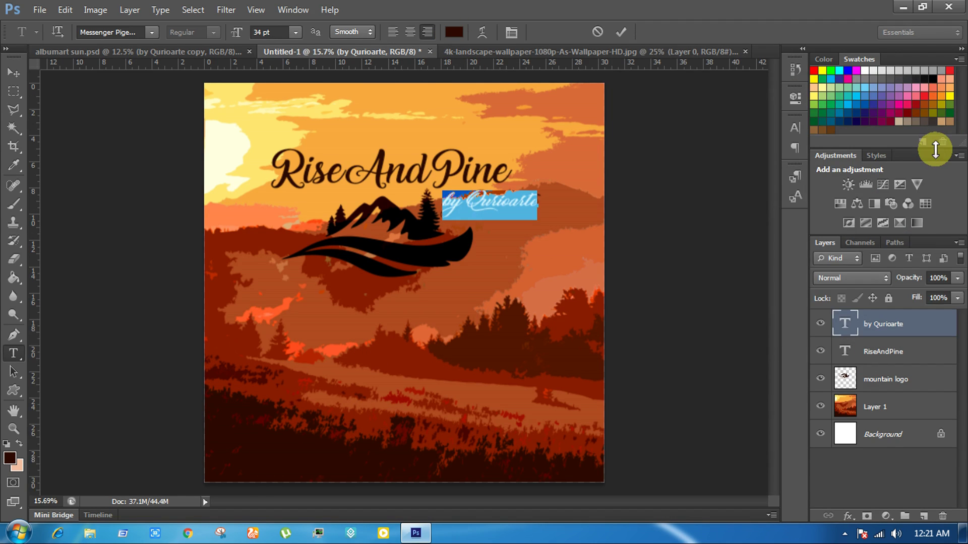
click(14, 92)
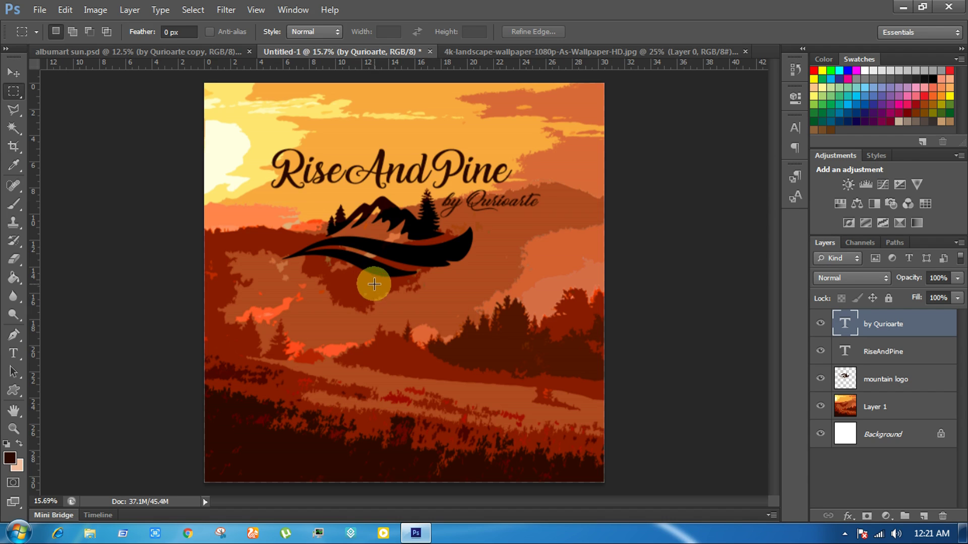
Step: Set both the byline and RiseAndPine title layers to Linear Burn blending
click(884, 351)
click(880, 327)
click(879, 278)
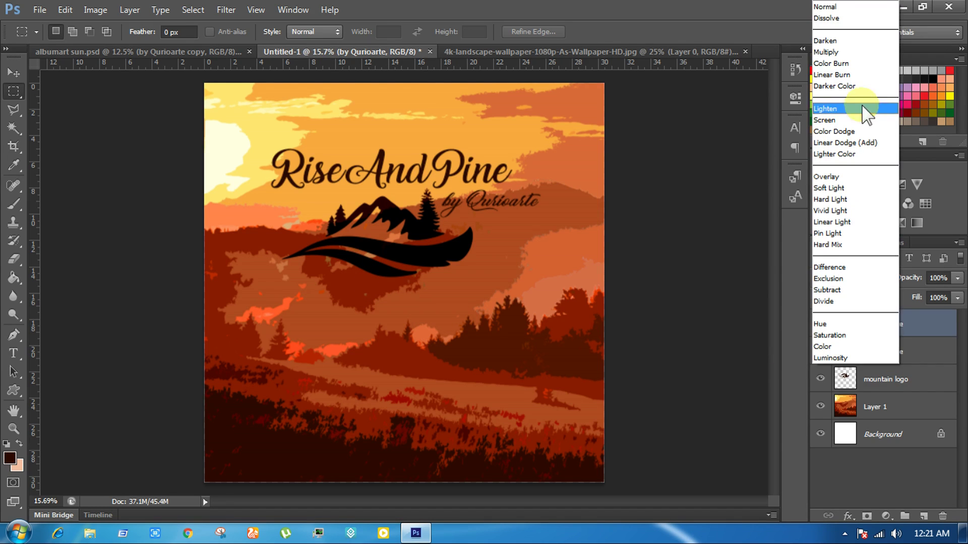
click(859, 99)
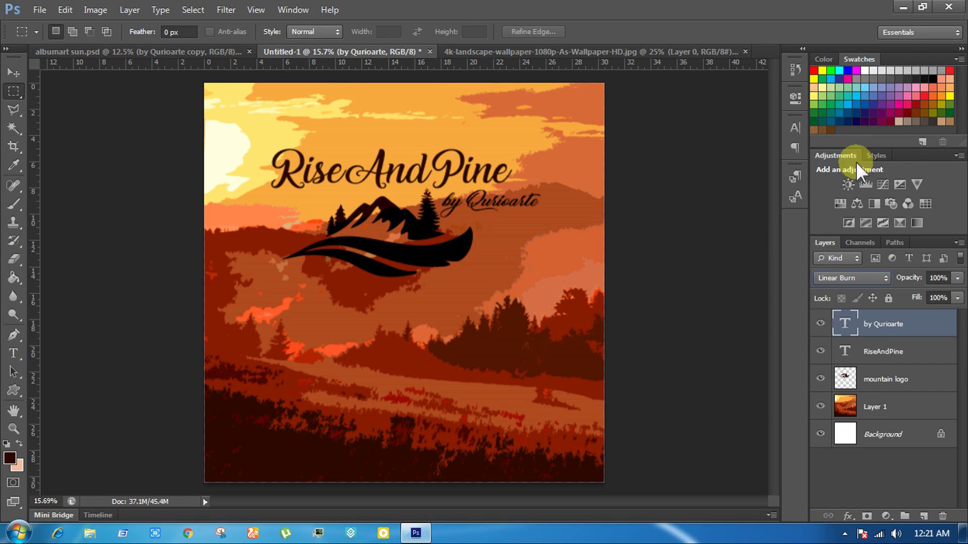
click(864, 351)
click(870, 278)
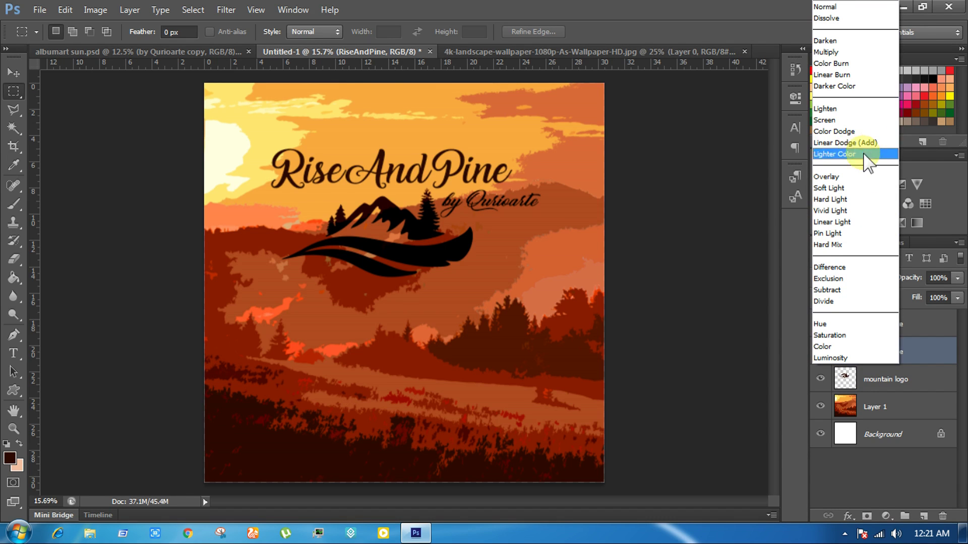
click(851, 75)
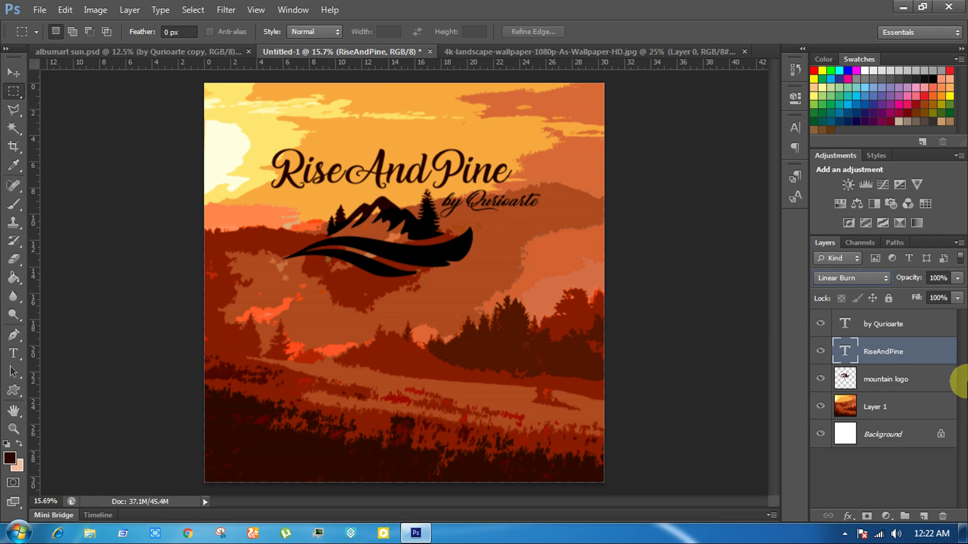
Step: Nudge the RiseAndPine title slightly and compare with the albumart sun reference document
click(11, 73)
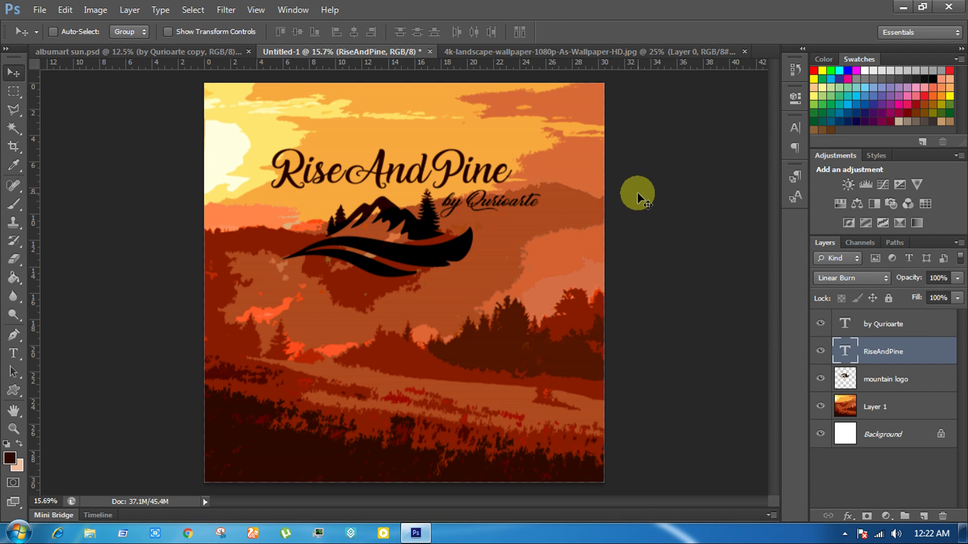
drag(587, 203, 585, 205)
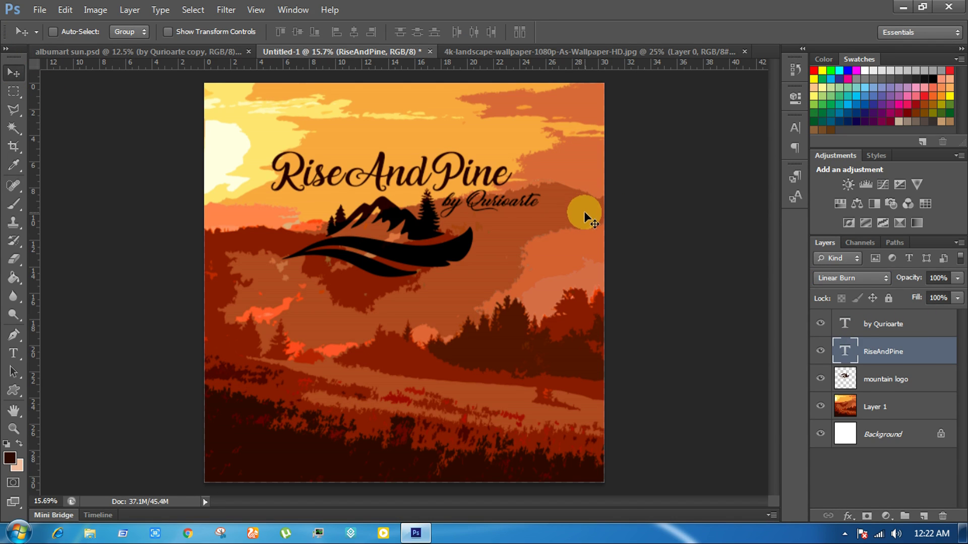
click(427, 297)
click(897, 383)
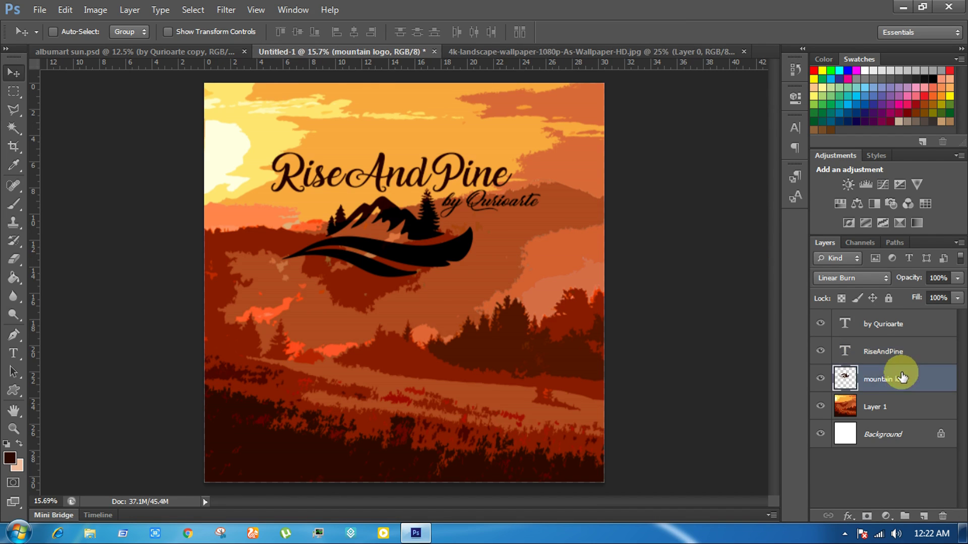
click(875, 323)
shift+click(880, 382)
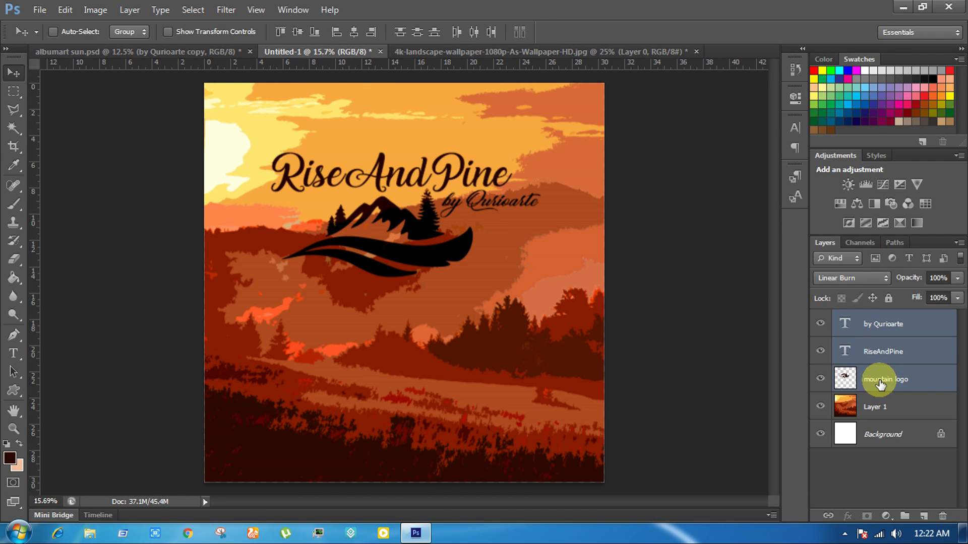
click(912, 406)
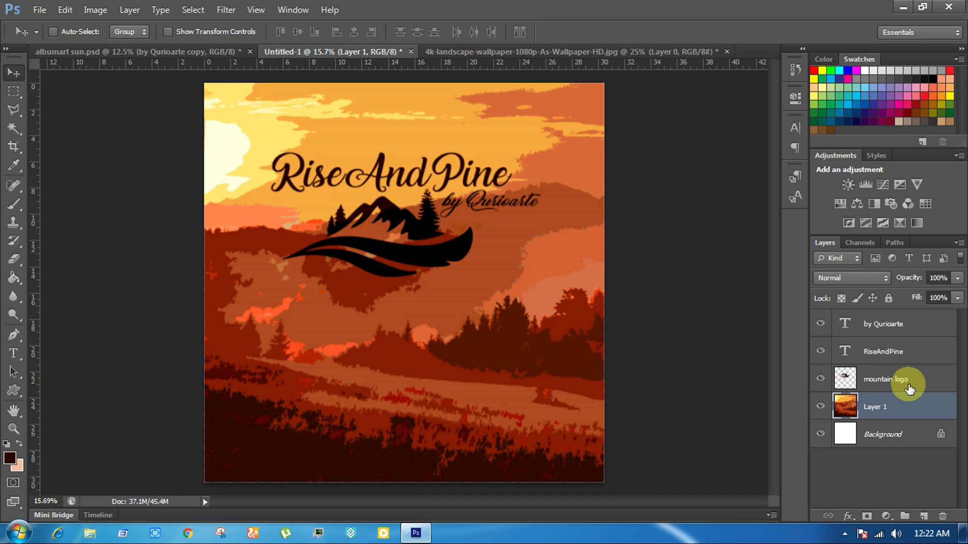
click(166, 51)
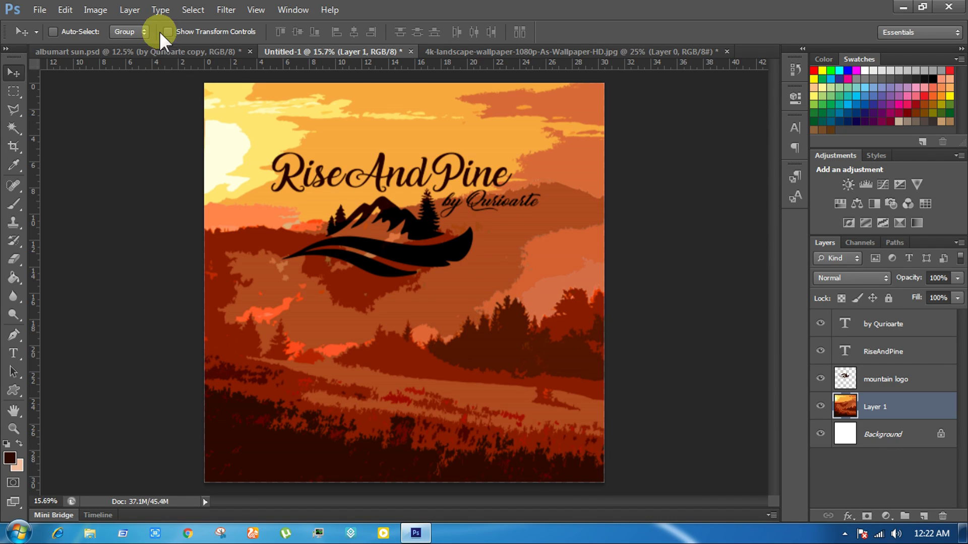
Step: Shift the whole logo group slightly to the right, checking against the reference document
click(377, 48)
click(885, 383)
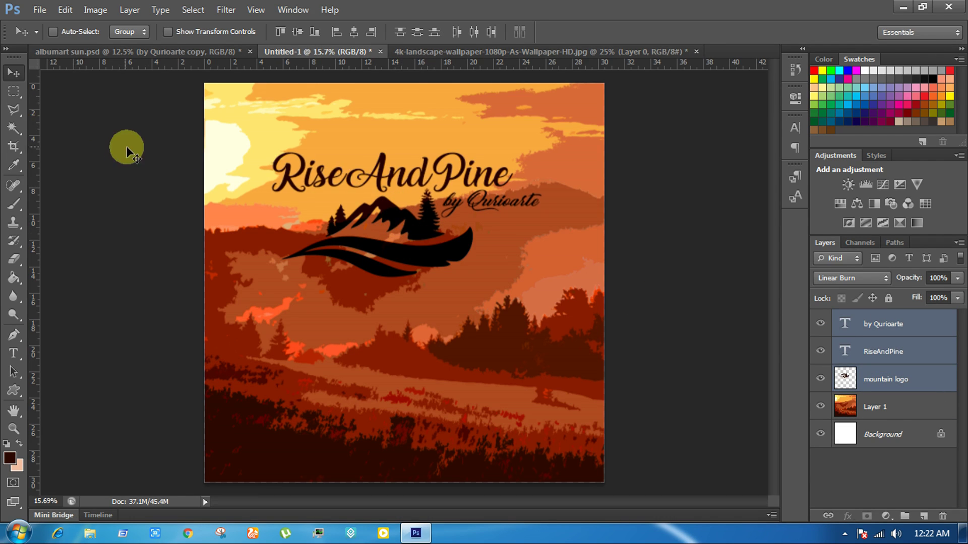
drag(144, 159, 154, 162)
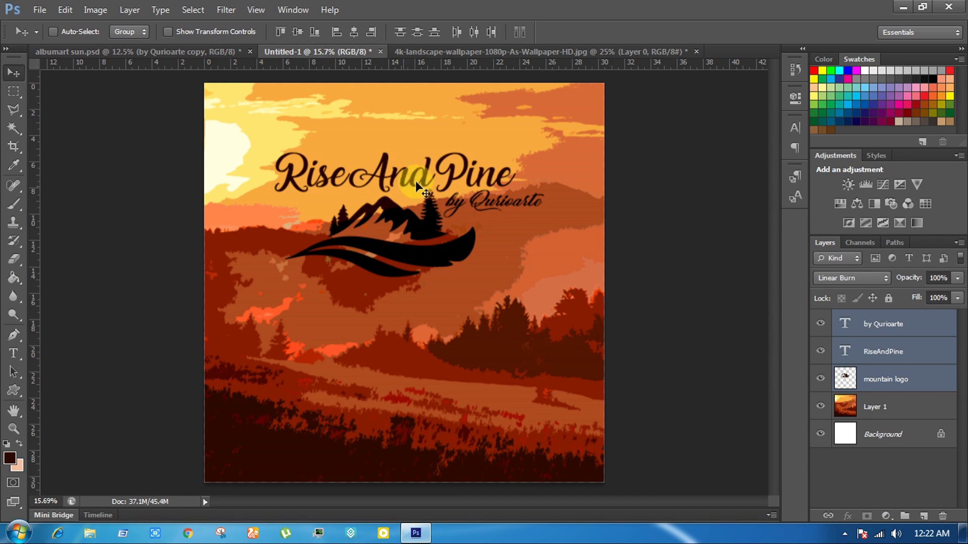
click(13, 91)
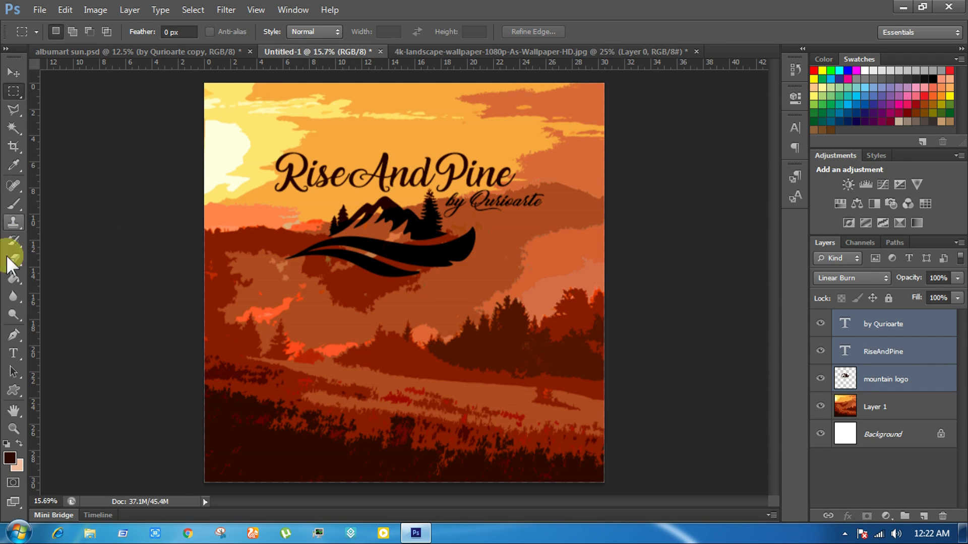
click(14, 350)
click(94, 51)
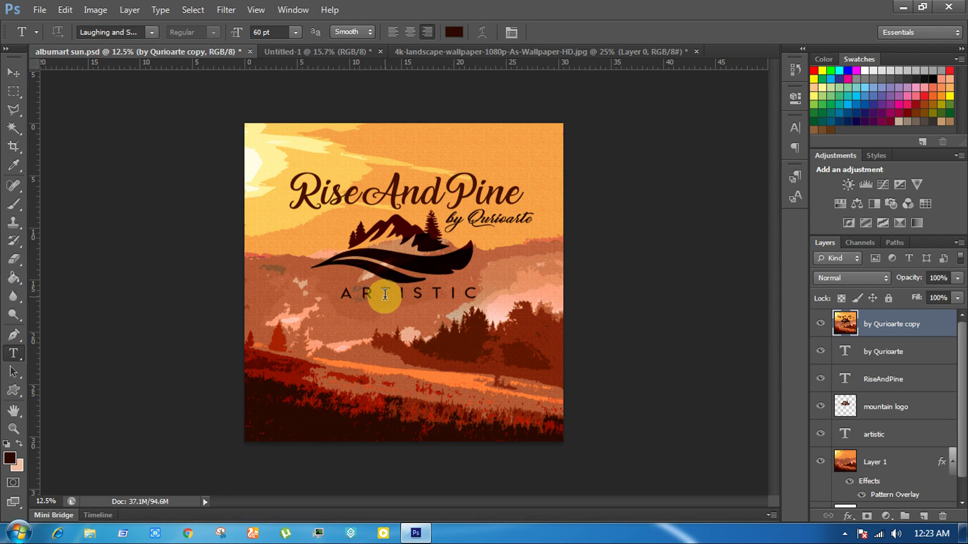
click(359, 51)
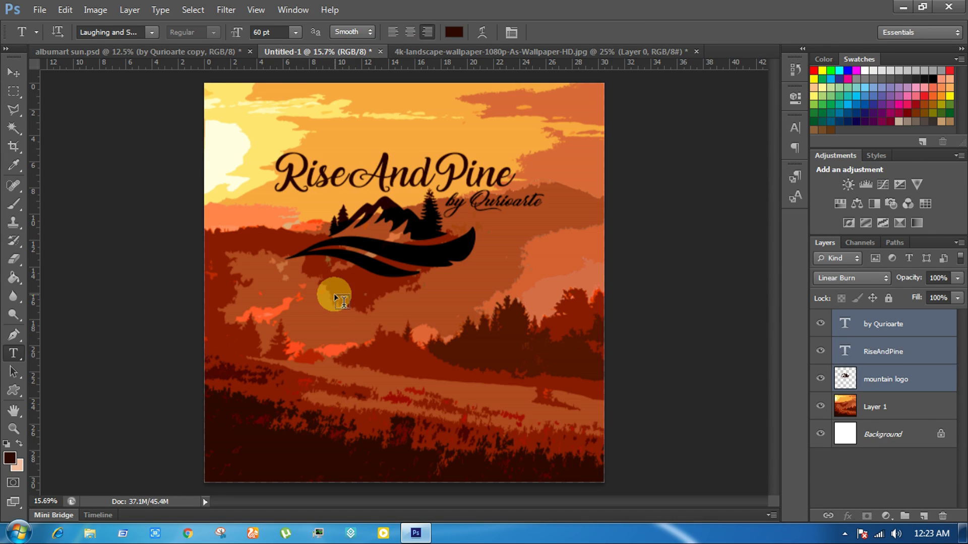
Step: Add a 30 pt Lemon/Milk light text line reading ARTISTIC below the logo
click(334, 296)
click(262, 32)
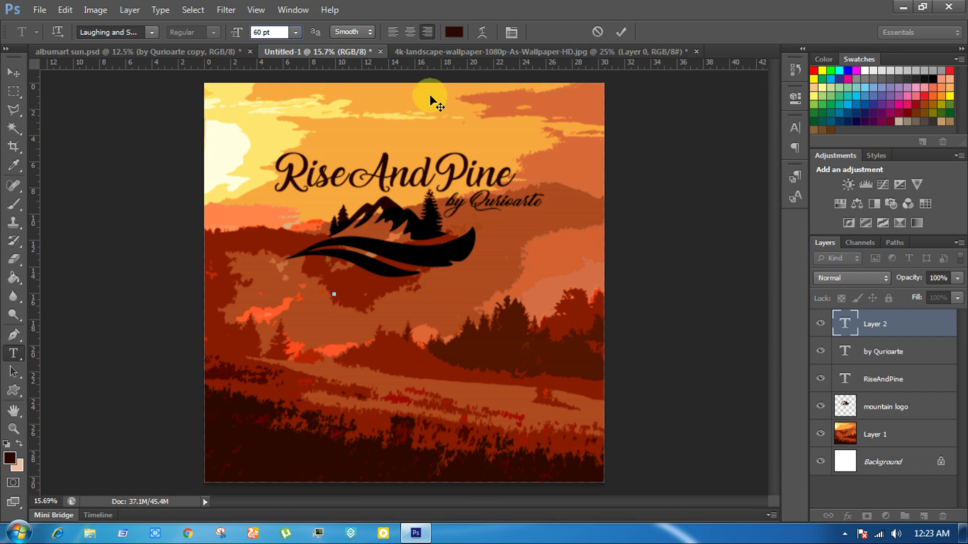
text(57)
key(Return)
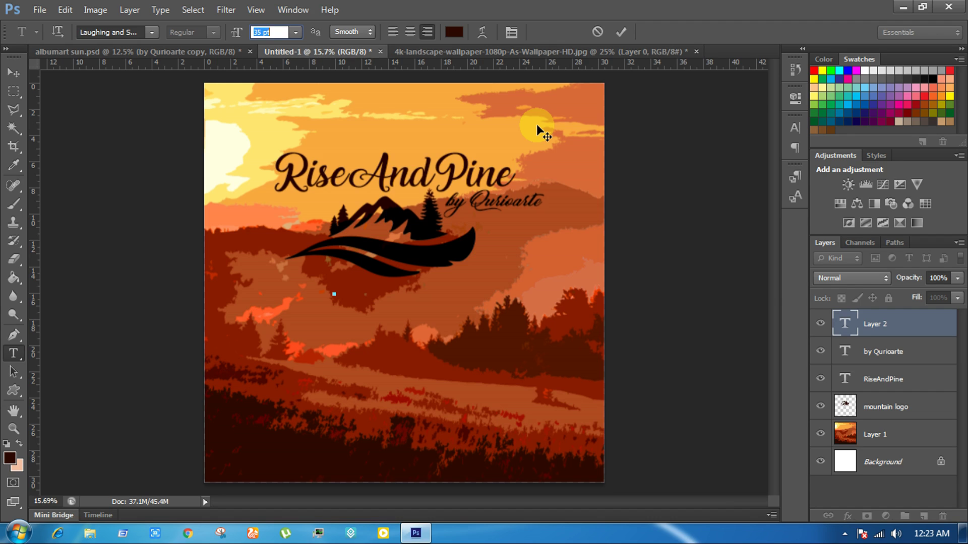
text(30)
key(Return)
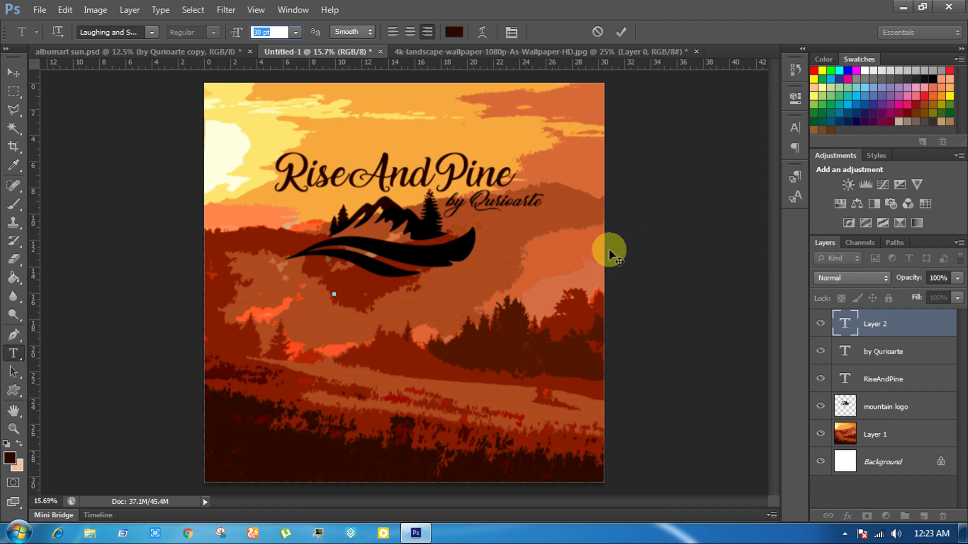
click(151, 32)
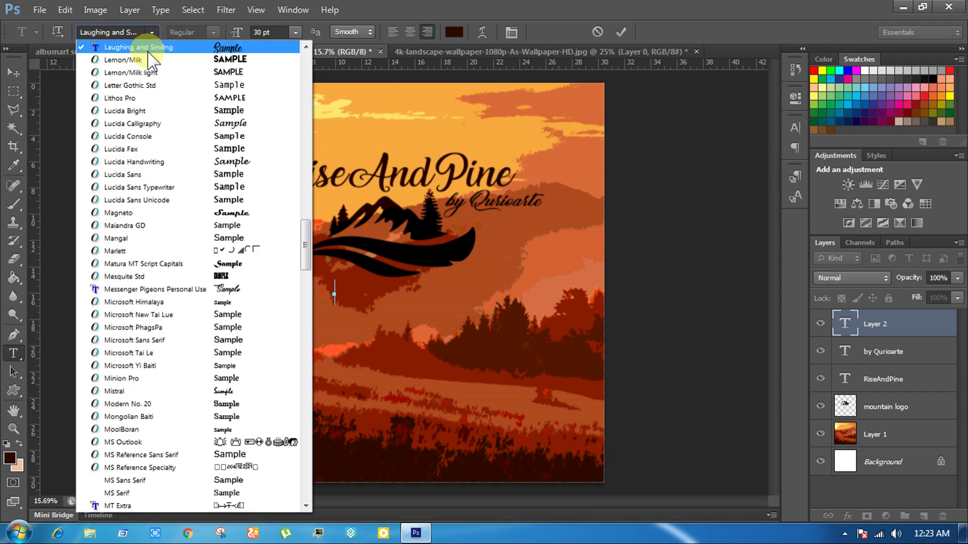
click(160, 74)
click(796, 128)
text(ARTISTIC)
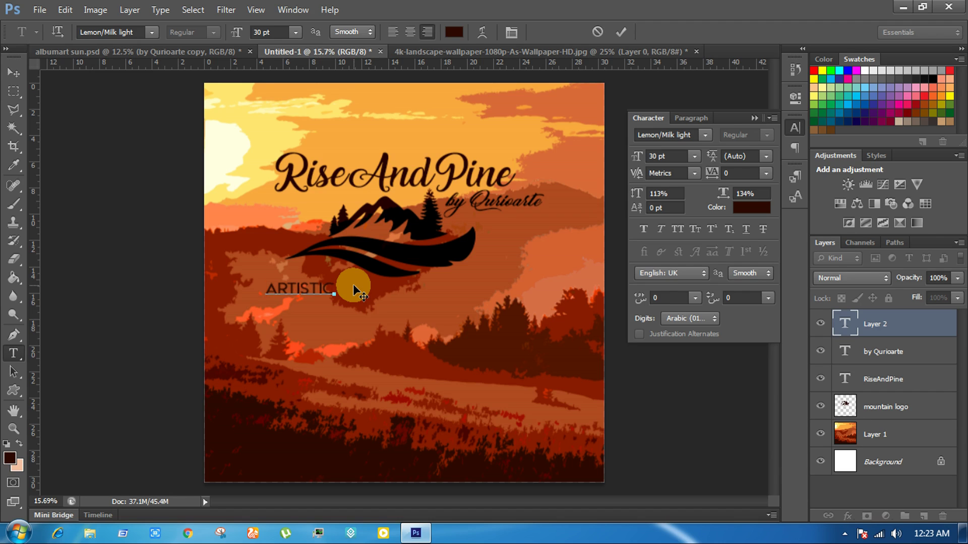
Step: Stretch ARTISTIC horizontally, trying scale values of 192% and 181%
double_click(307, 295)
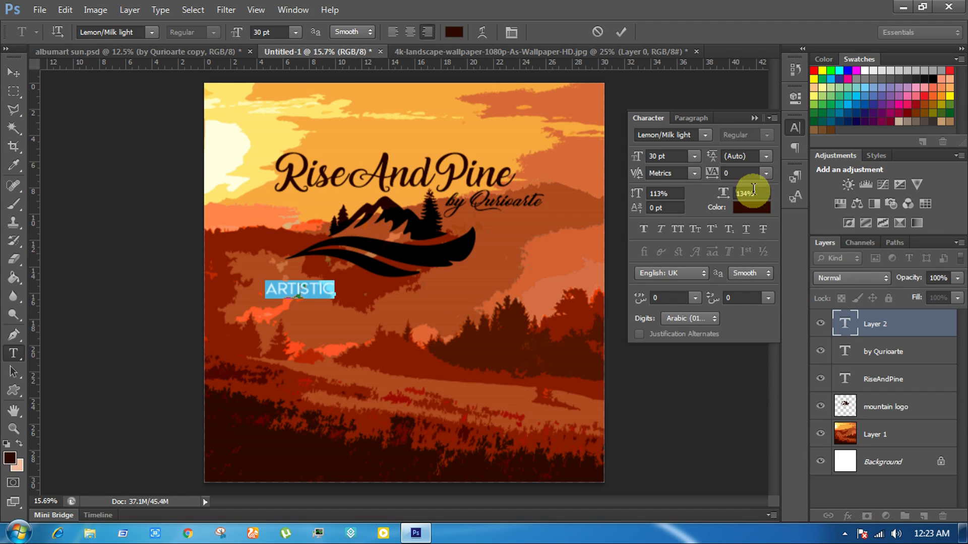
key(Up)
key(shift+Up)
key(shift+Up)
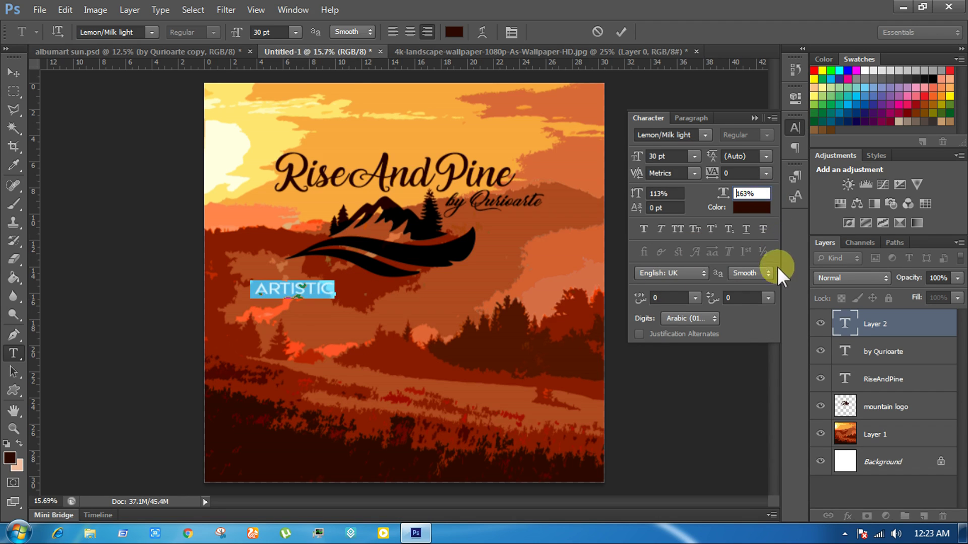
key(shift+Up)
key(Up)
key(Up)
key(Up)
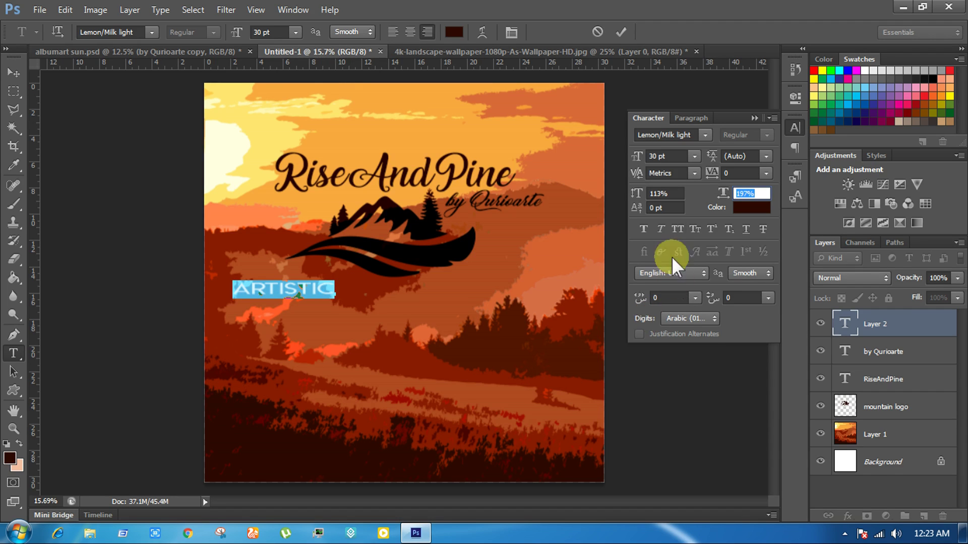
key(Return)
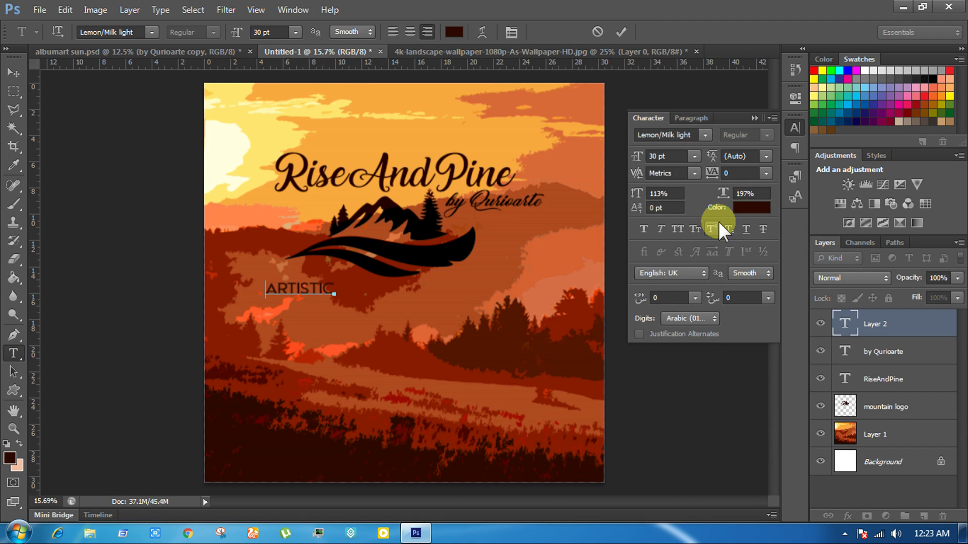
click(746, 194)
text(192)
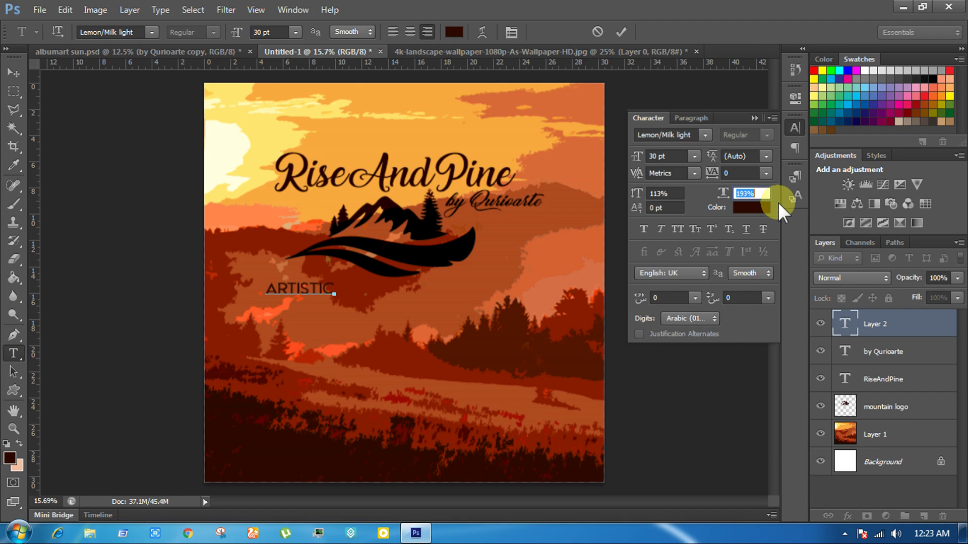
key(Return)
text(181)
key(Return)
click(748, 174)
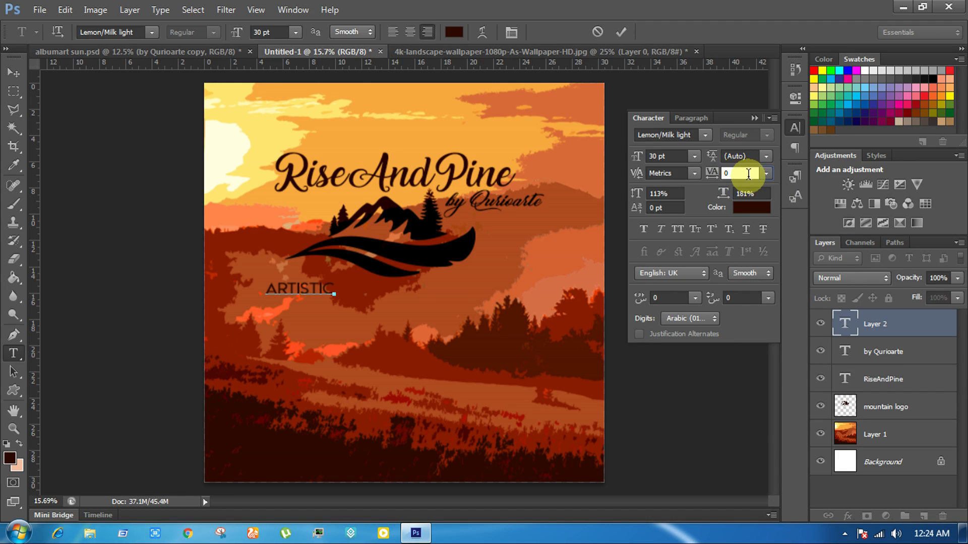
Step: Set ARTISTIC horizontal scale to 130%, widen its tracking, and centre it under the logo
double_click(318, 288)
click(751, 193)
text(130)
key(Return)
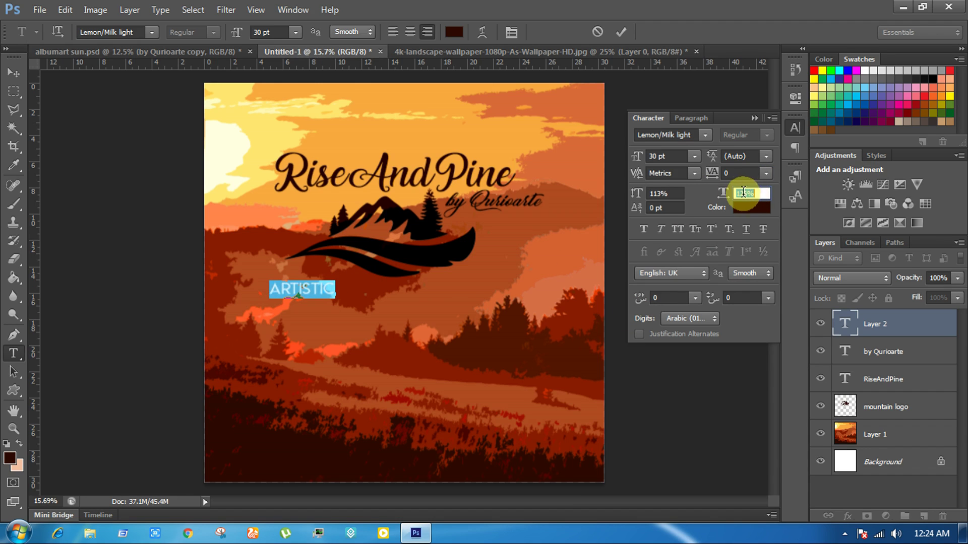
click(734, 174)
key(Up)
key(Up)
key(Up)
key(Up)
key(Up)
key(Up)
key(Up)
key(Up)
key(Up)
drag(430, 295, 494, 294)
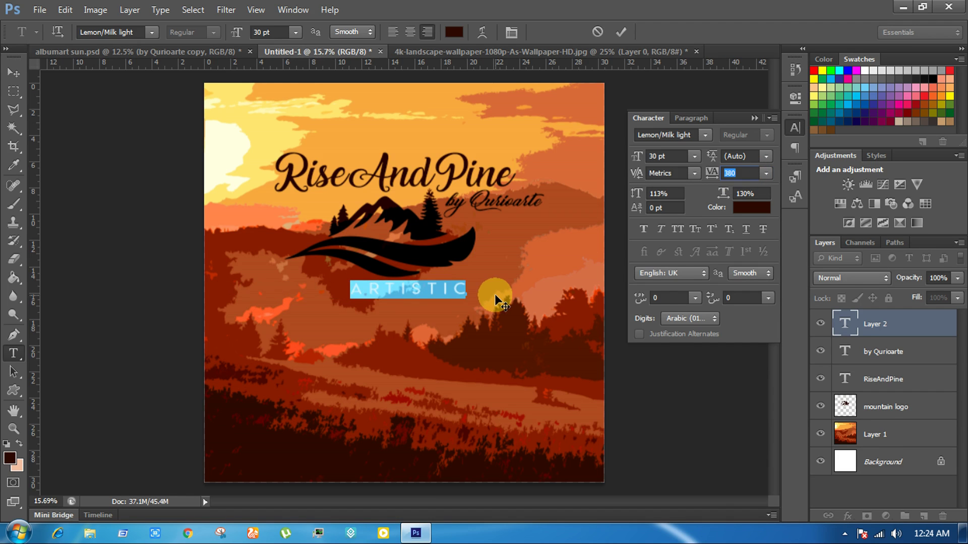
Step: Raise the ARTISTIC caption tracking to 460 and commit the text
double_click(445, 291)
click(739, 173)
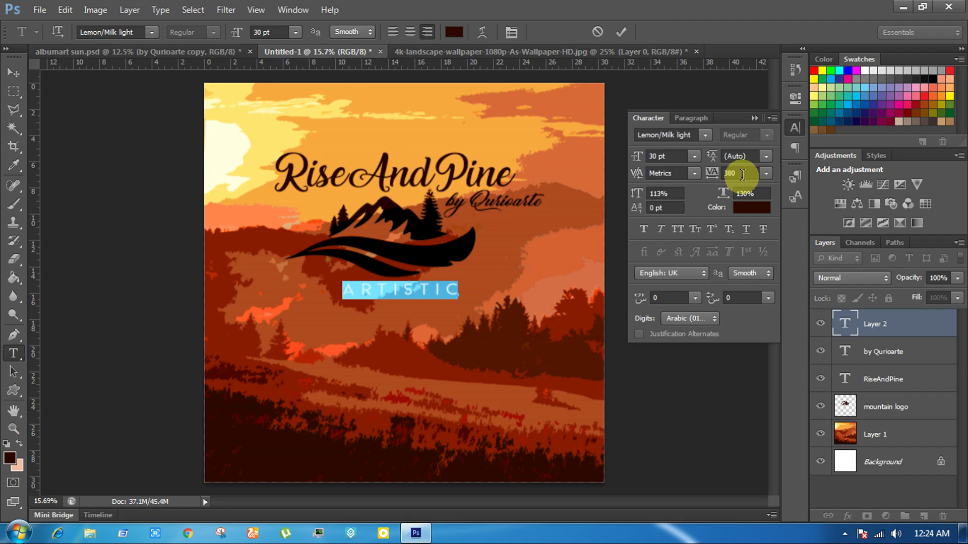
key(Up)
key(Up)
key(Up)
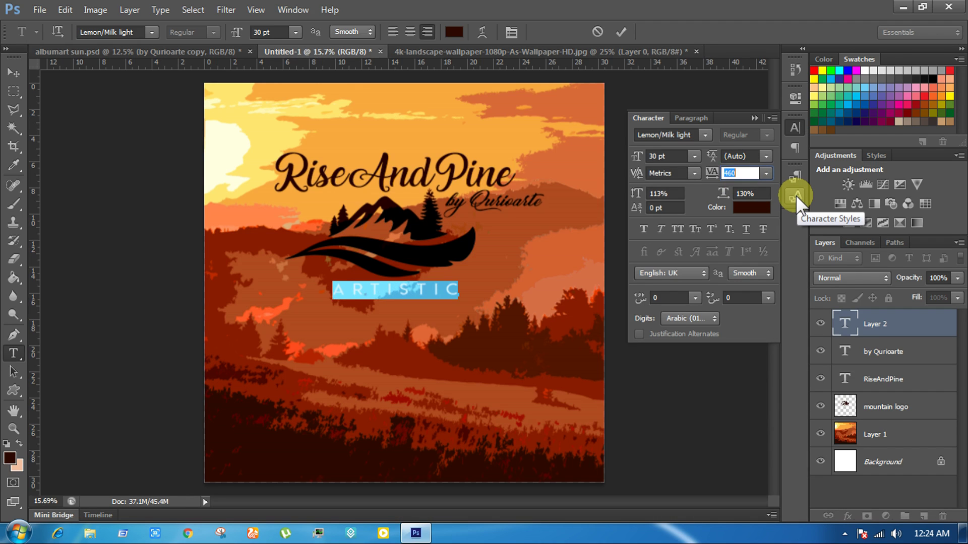
key(Return)
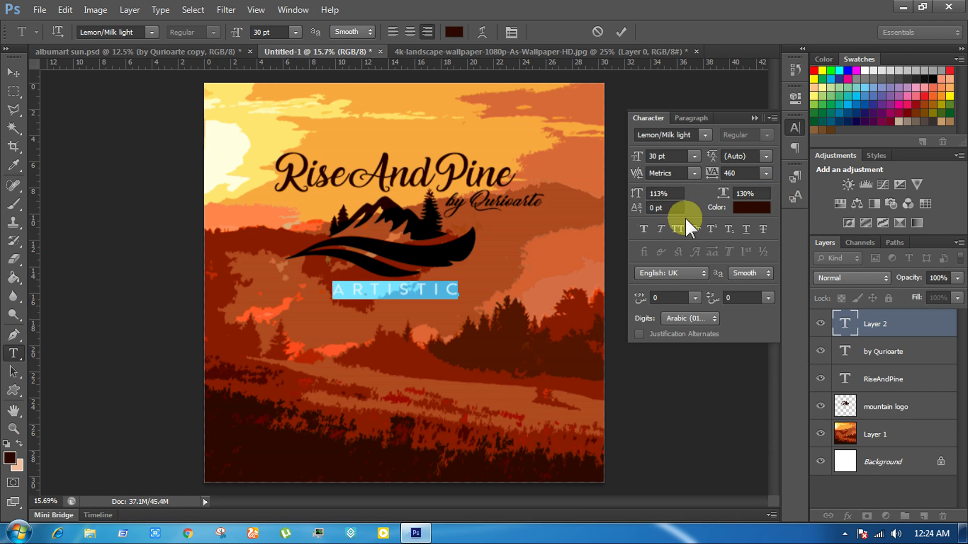
click(435, 290)
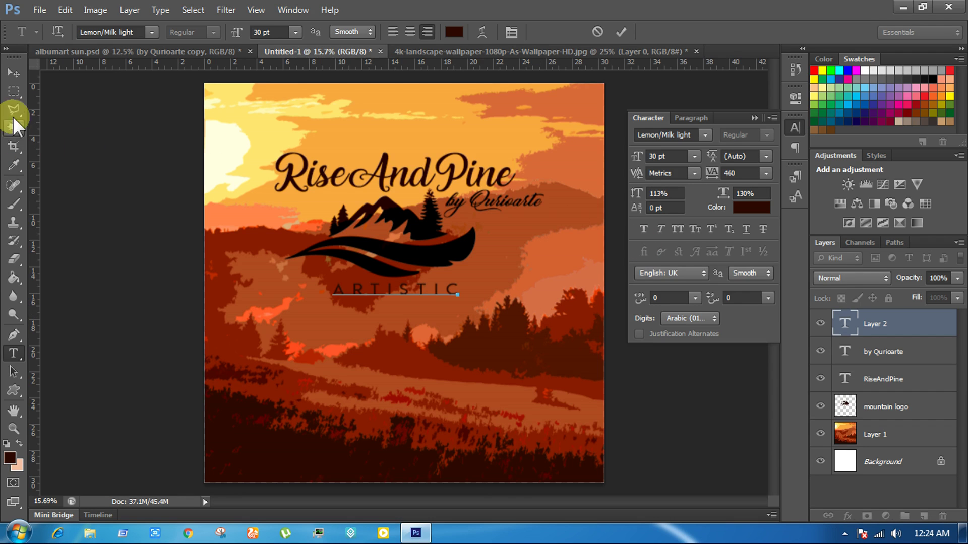
click(13, 91)
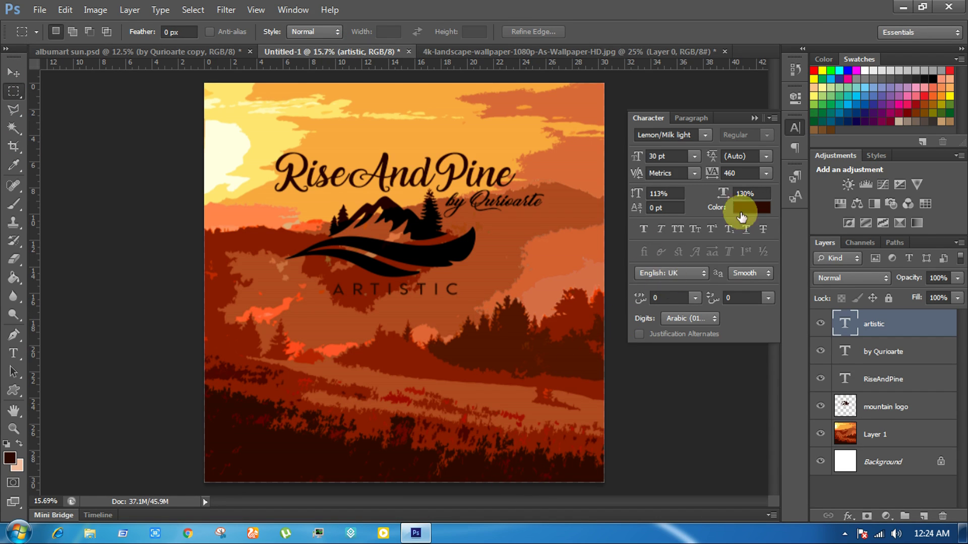
click(755, 117)
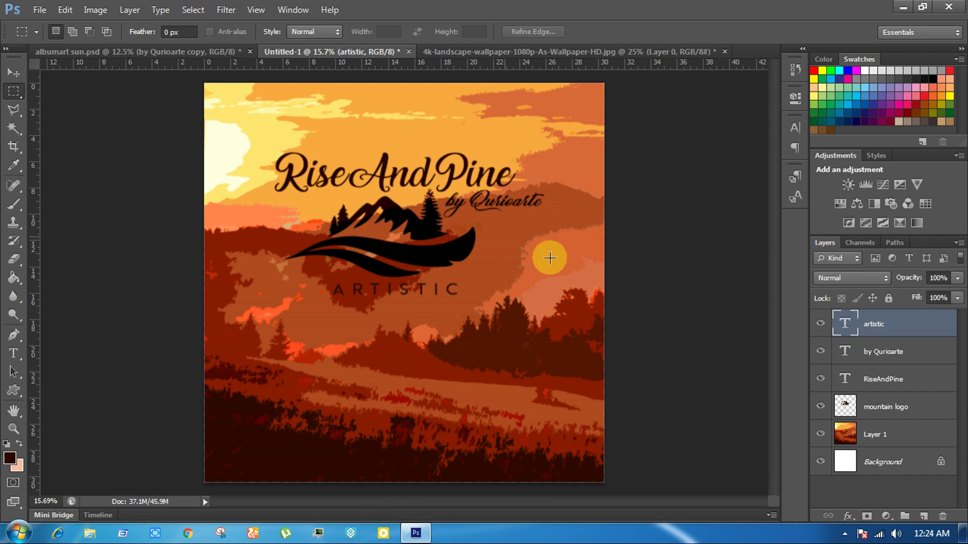
Step: Open Blending Options from the fx menu on the landscape Layer 1
click(905, 434)
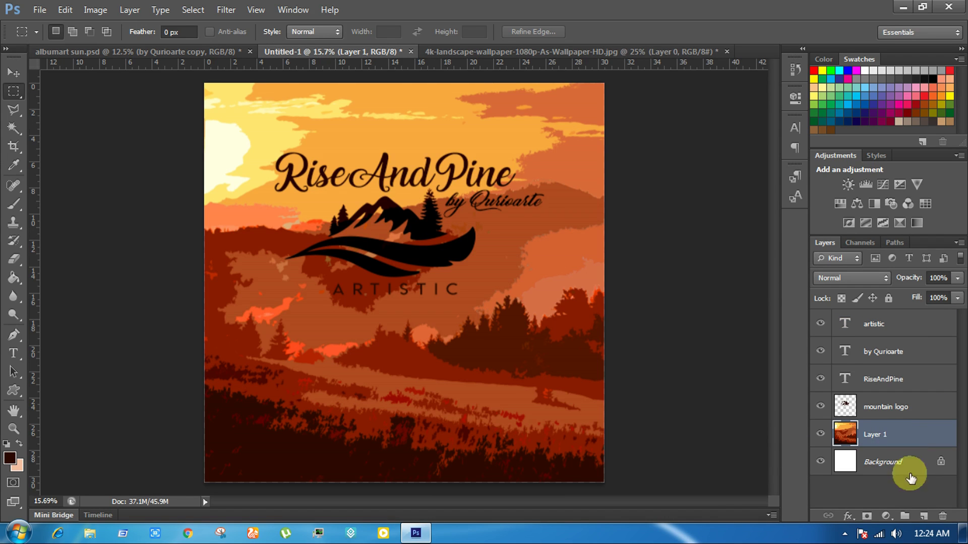
click(848, 516)
click(901, 352)
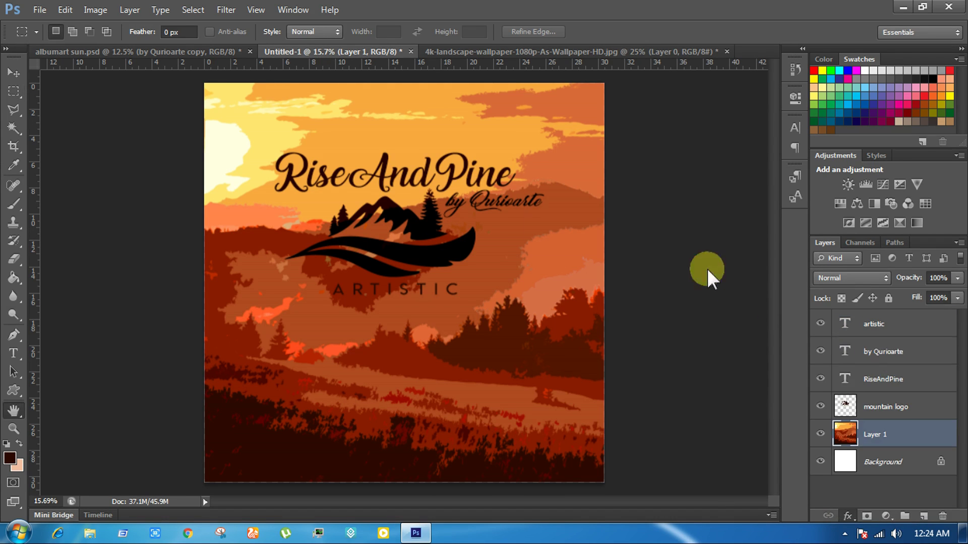
Step: Enable a grey Pattern Overlay on the landscape with the texture scaled to 75%
click(576, 290)
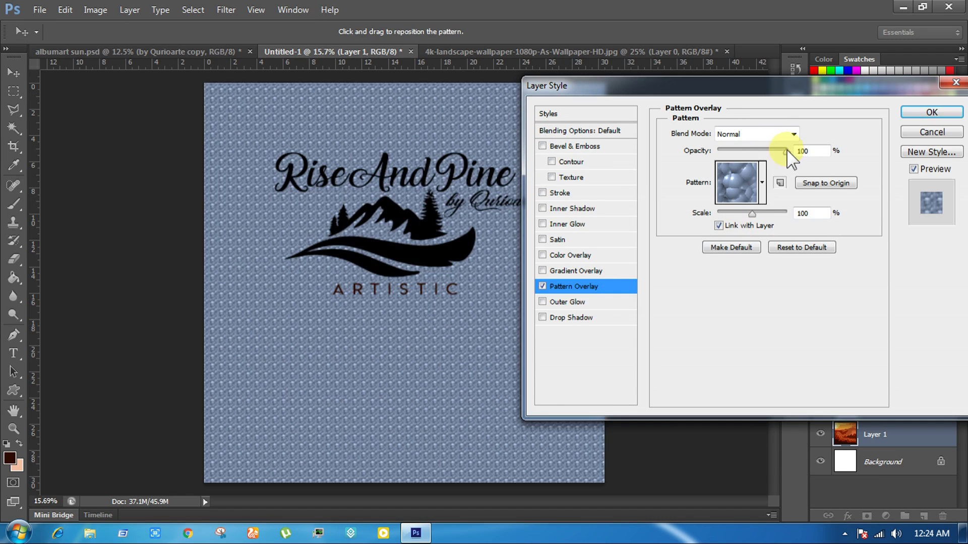
click(737, 182)
click(738, 226)
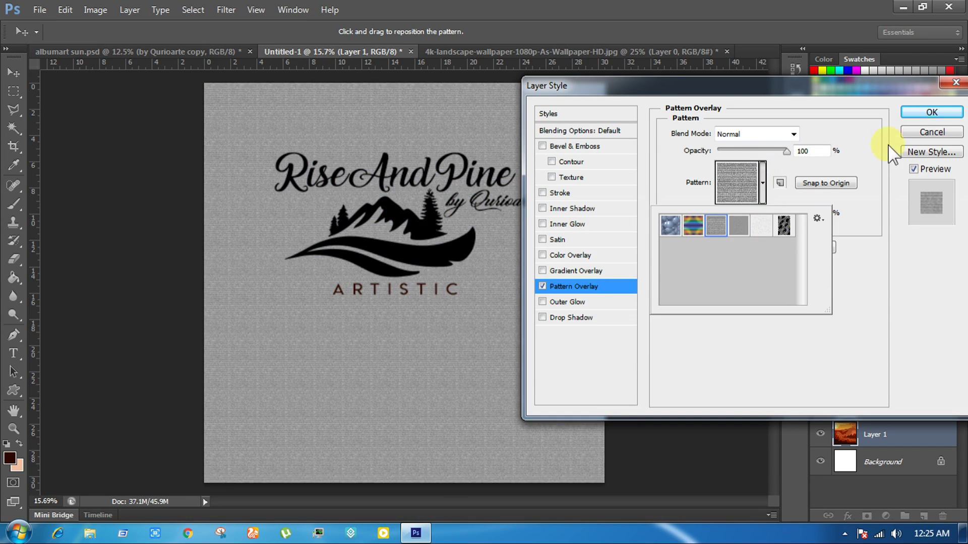
click(780, 160)
drag(750, 211, 743, 212)
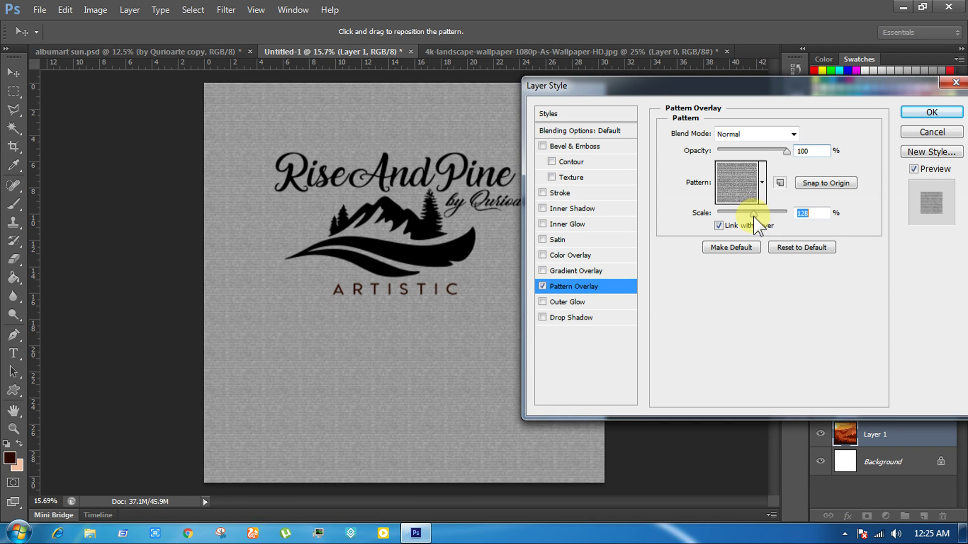
text(100)
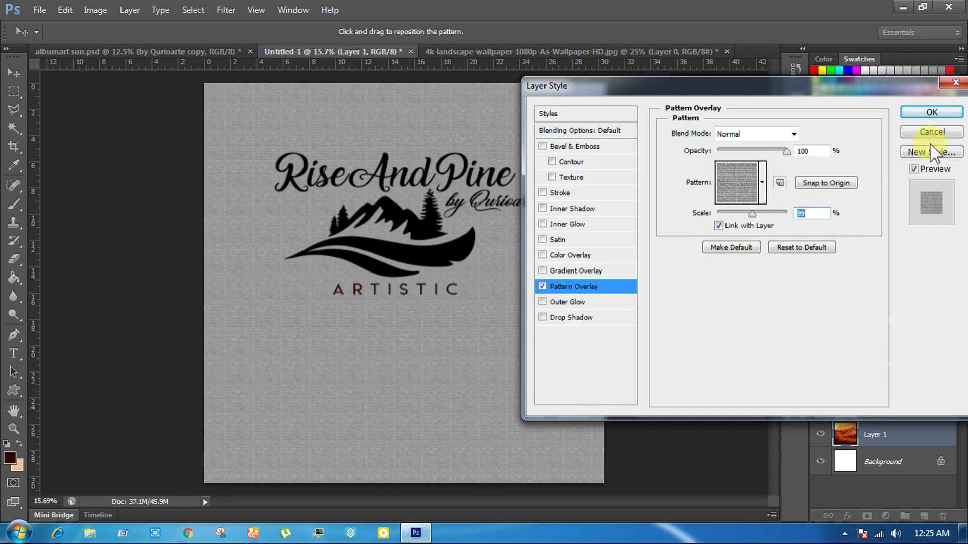
Step: Try Multiply, Linear Burn and Lighten blends for the texture at lowered opacity
click(793, 134)
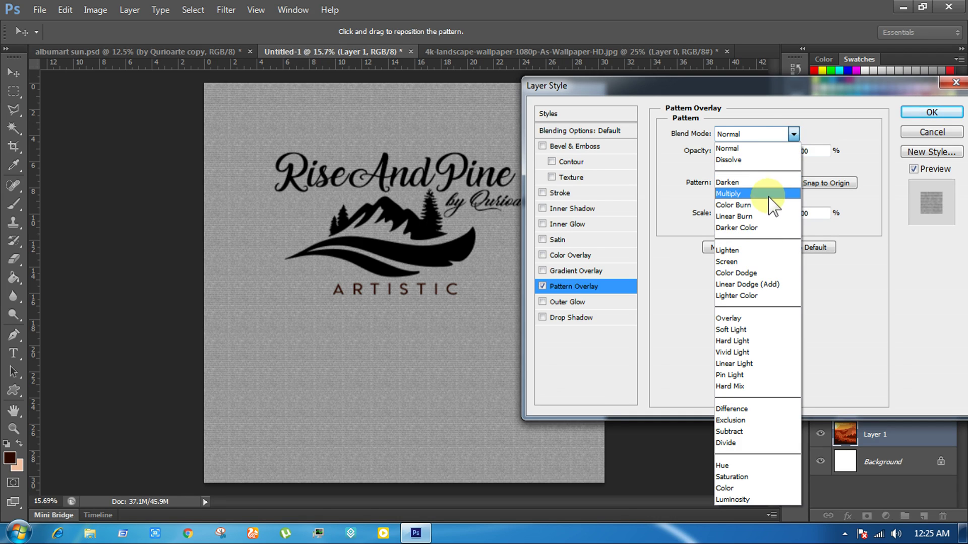
click(756, 148)
drag(785, 150, 741, 152)
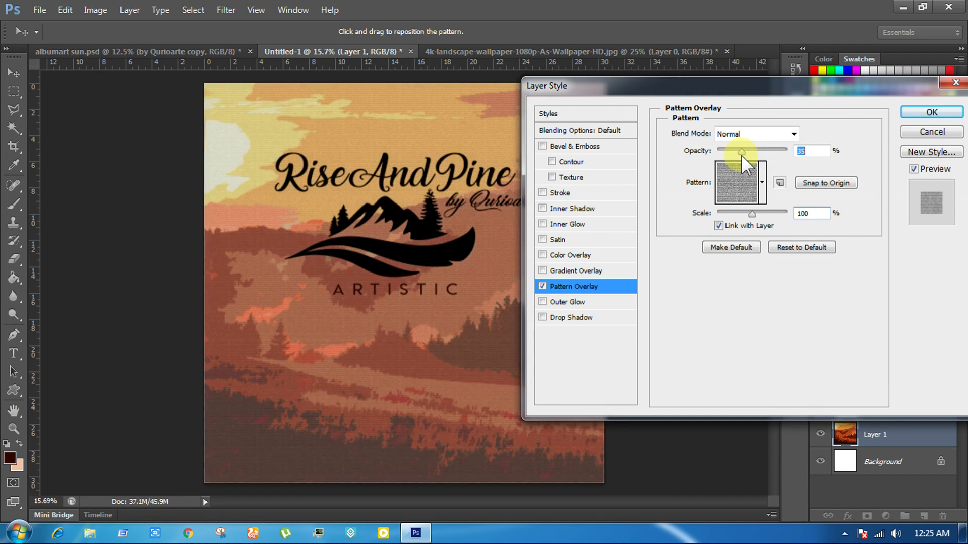
click(793, 134)
click(766, 194)
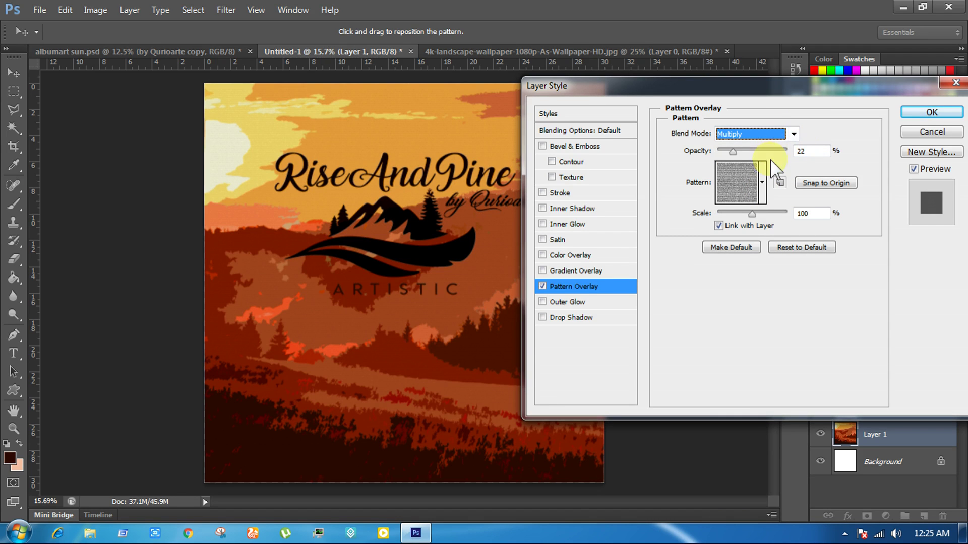
drag(733, 150, 734, 151)
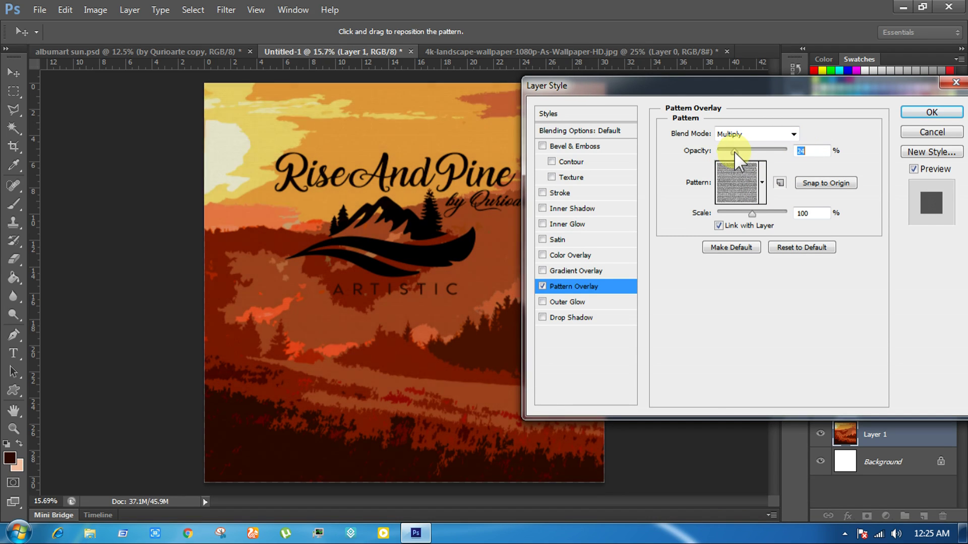
click(794, 134)
click(756, 217)
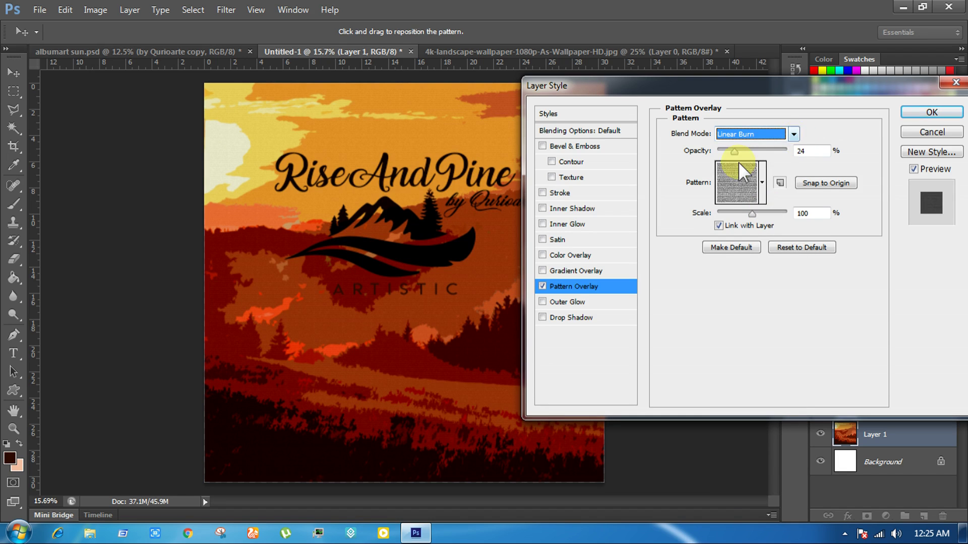
click(795, 135)
click(758, 247)
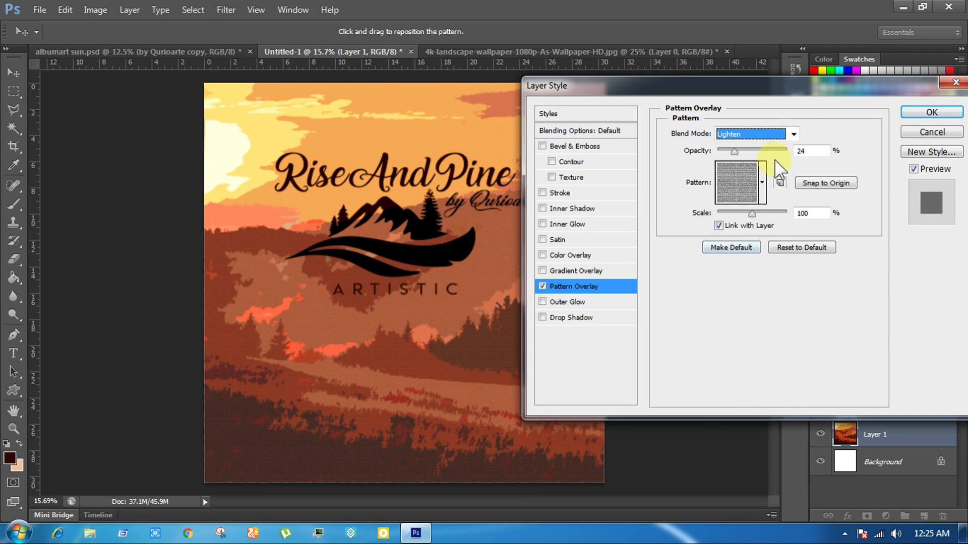
Step: Settle on Overlay blending at about 41% opacity and apply the layer style
drag(734, 153, 730, 149)
click(794, 134)
click(769, 146)
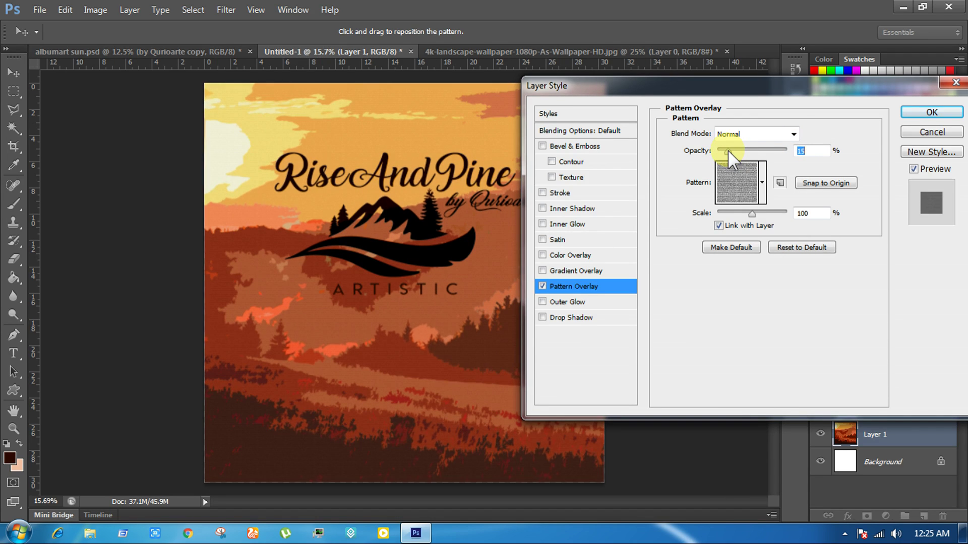
click(793, 134)
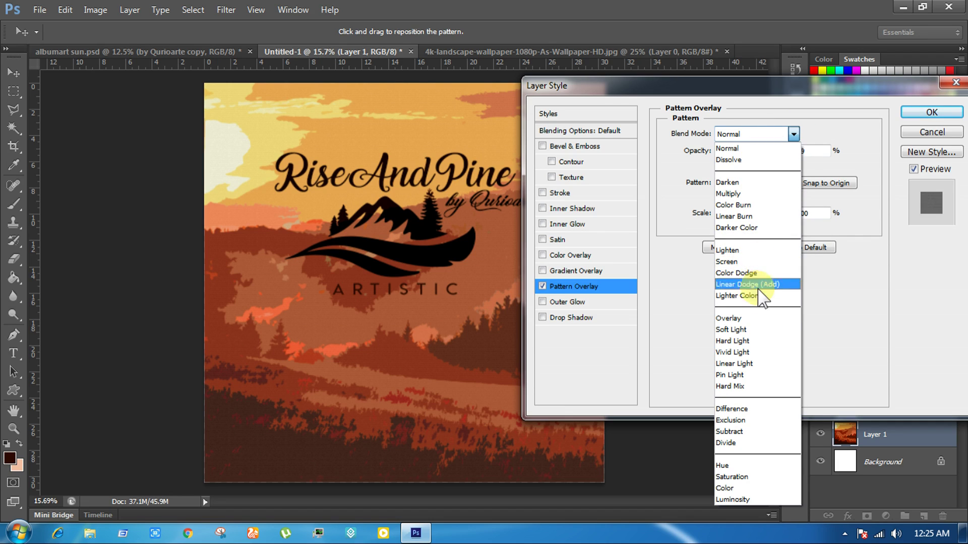
click(762, 318)
drag(728, 153, 752, 154)
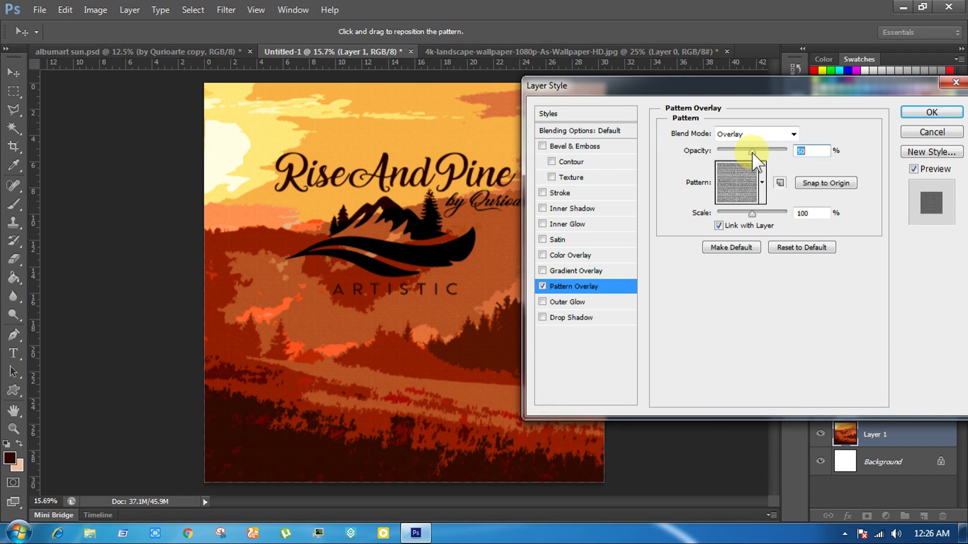
drag(754, 151, 751, 151)
click(905, 132)
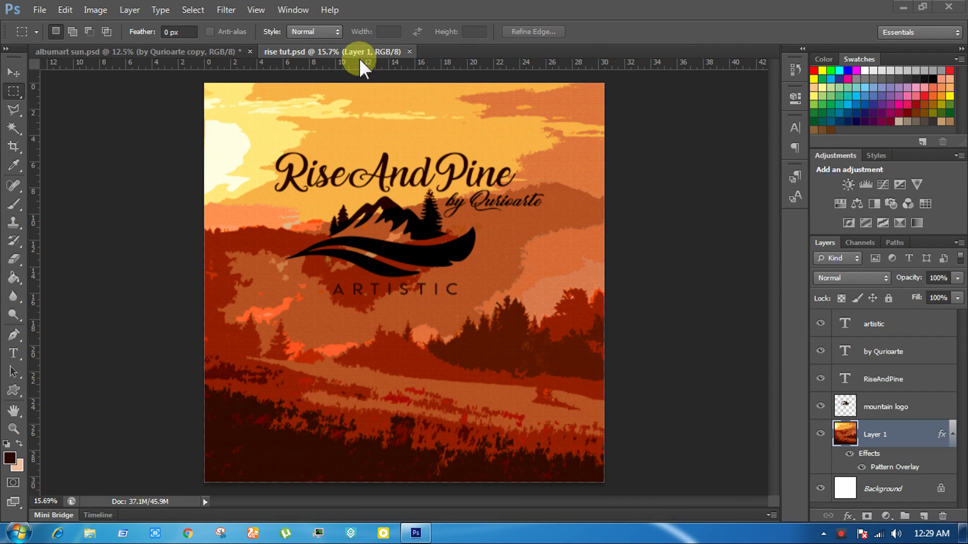
Step: Float rise tut.psd and albumart sun.psd into separate windows arranged side by side
mouse_move(361, 46)
mouse_down()
mouse_move(409, 76)
mouse_move(407, 68)
mouse_up()
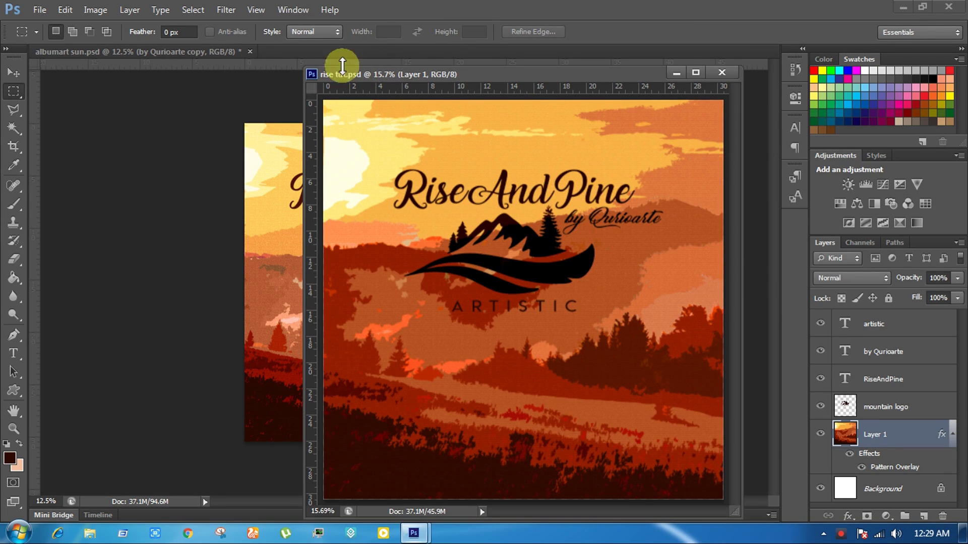
drag(211, 46, 191, 85)
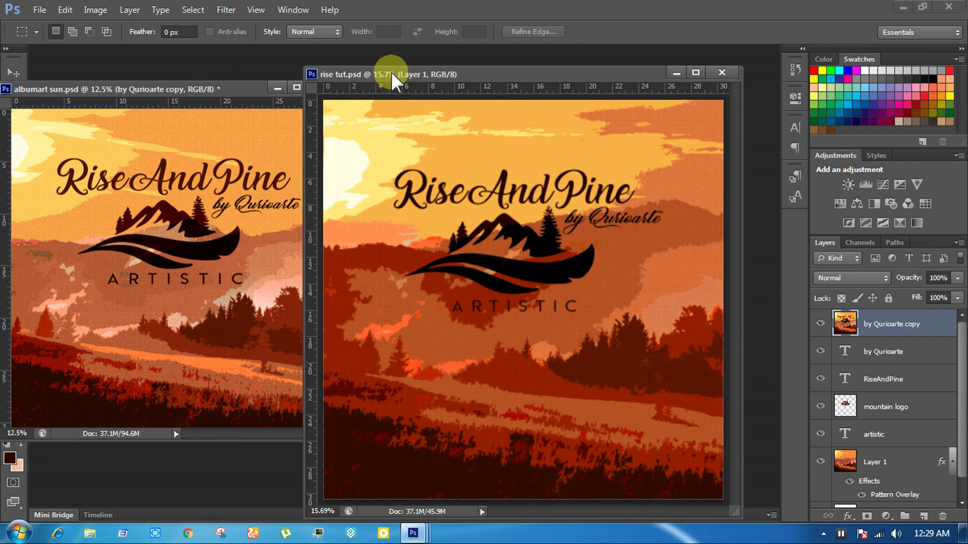
mouse_move(388, 72)
mouse_down()
mouse_move(447, 67)
mouse_move(435, 68)
mouse_up()
mouse_move(361, 69)
mouse_down()
mouse_move(409, 130)
mouse_move(411, 85)
mouse_up()
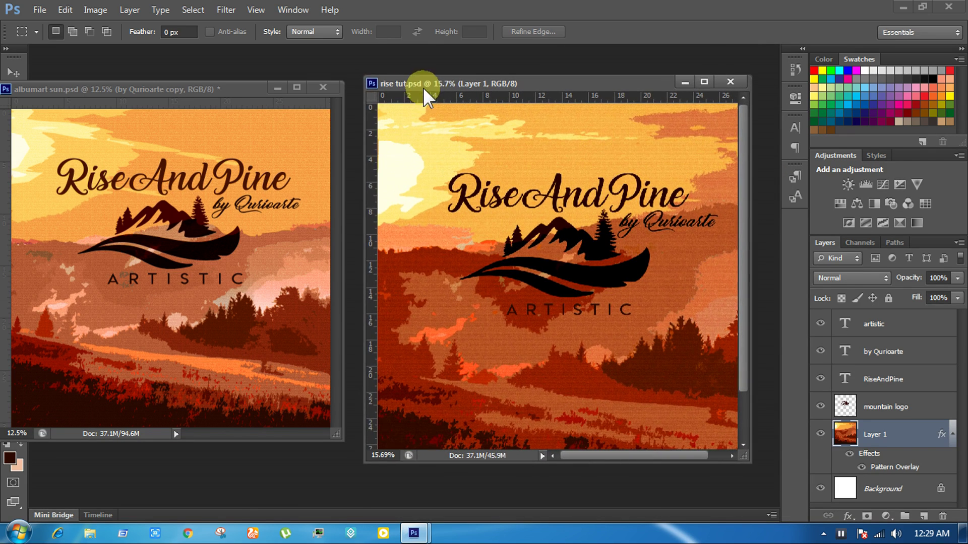
drag(241, 90, 255, 92)
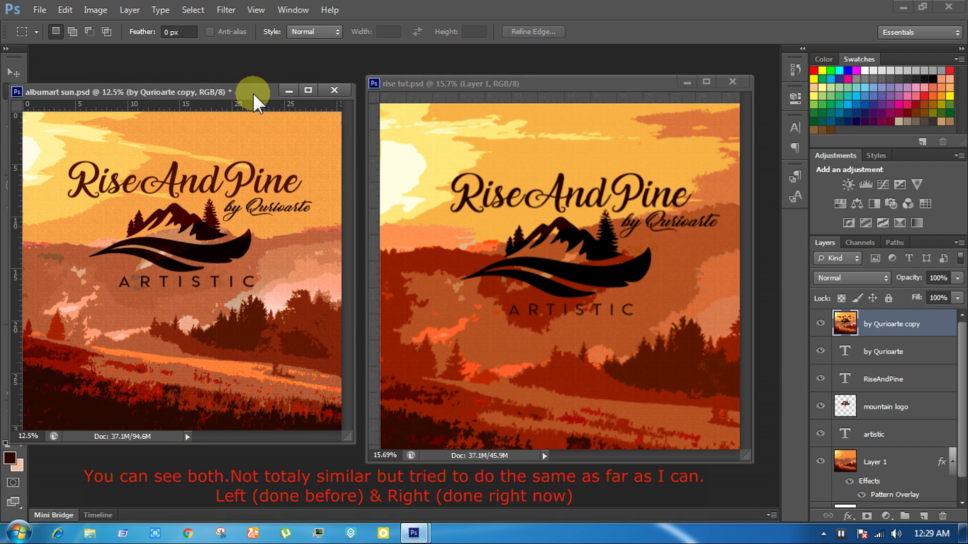
drag(432, 84, 493, 86)
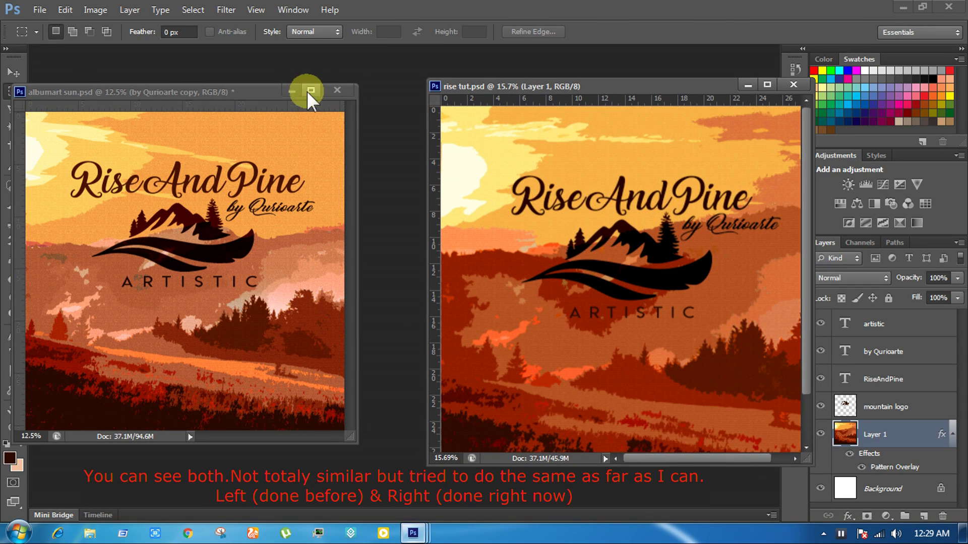
drag(267, 92, 299, 96)
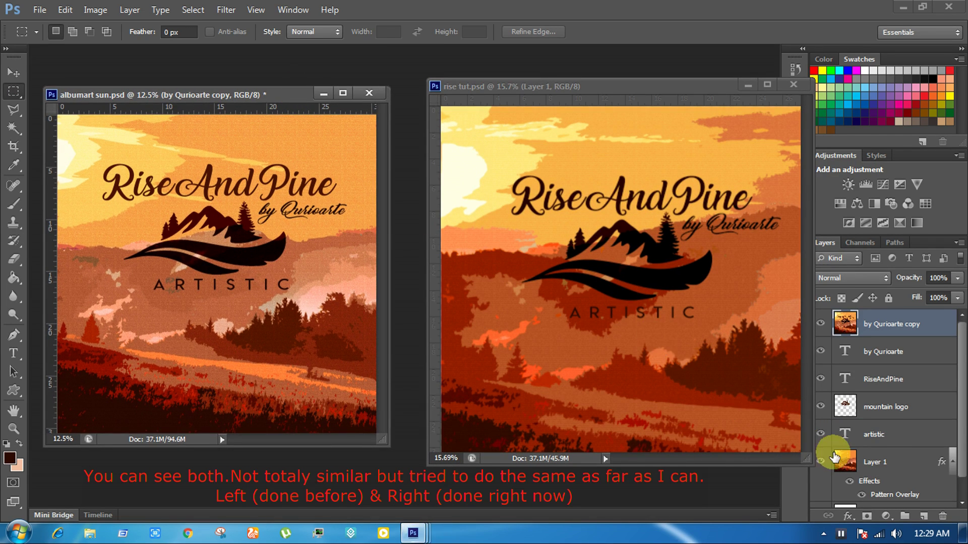